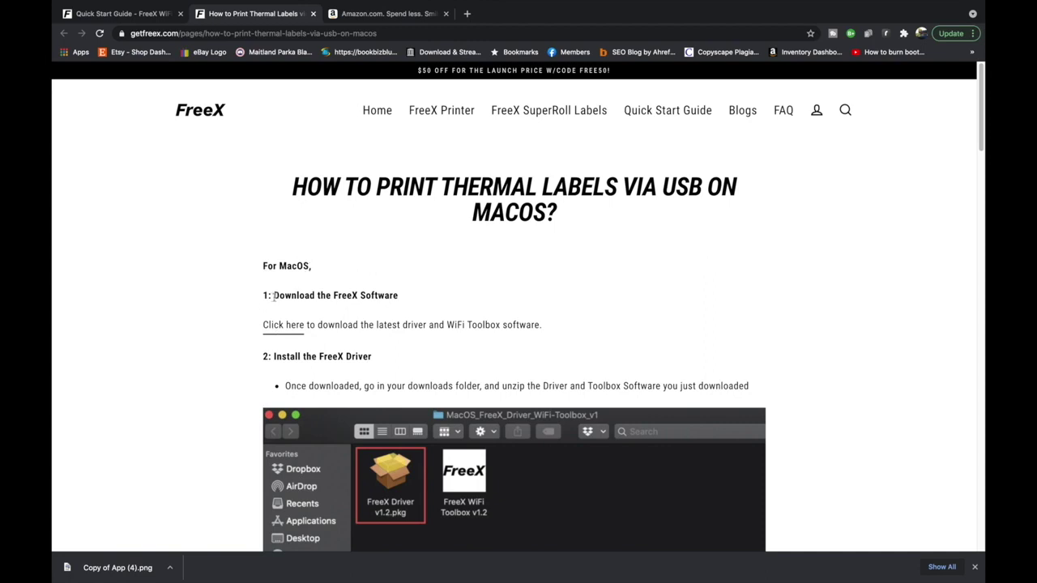
Download the MacOS_FreeX_Driver zip from the Google Drive folder and open it from the download shelf.
click(279, 326)
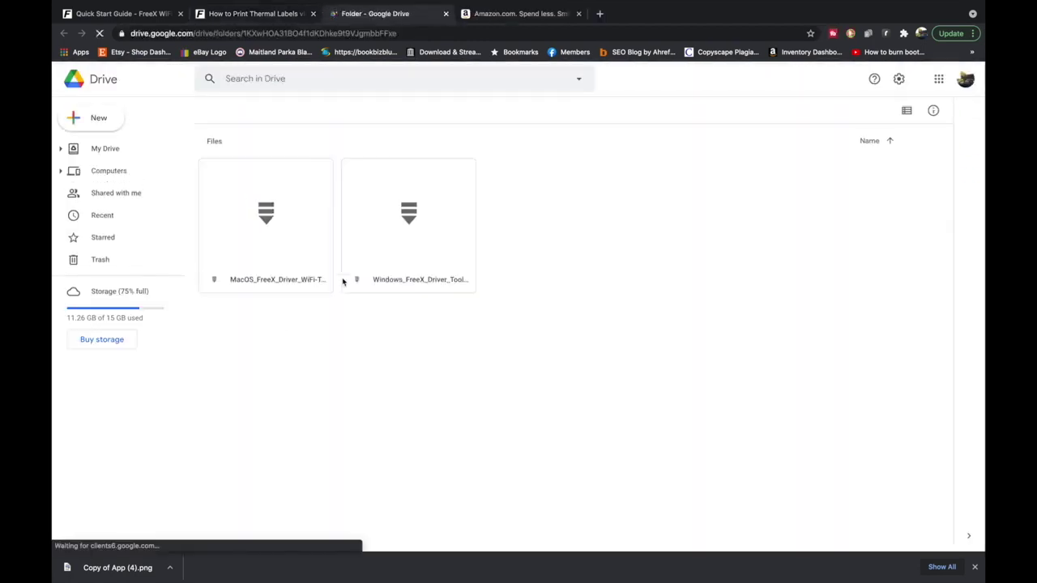
click(264, 221)
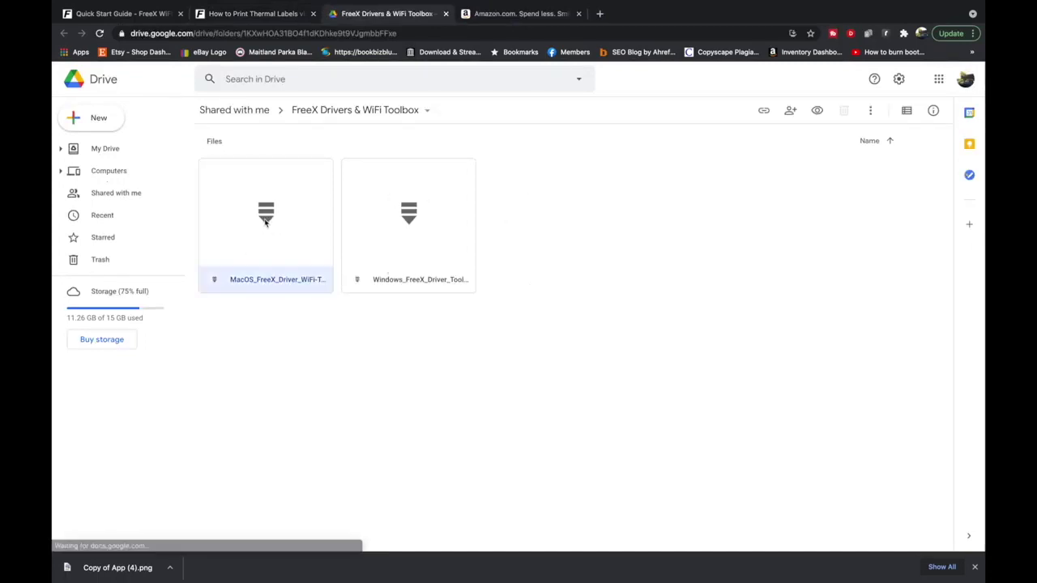
right_click(266, 248)
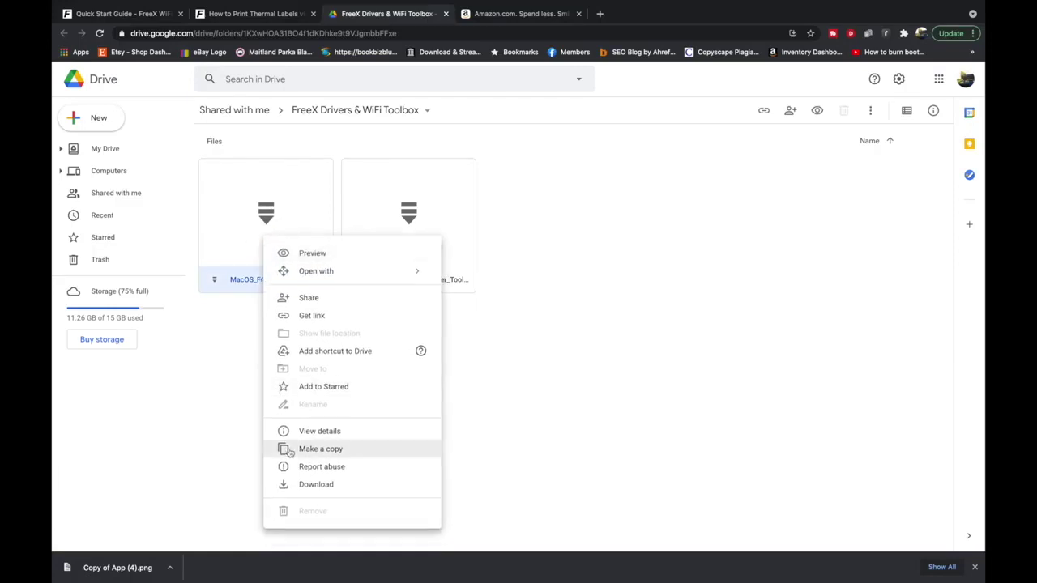
click(295, 492)
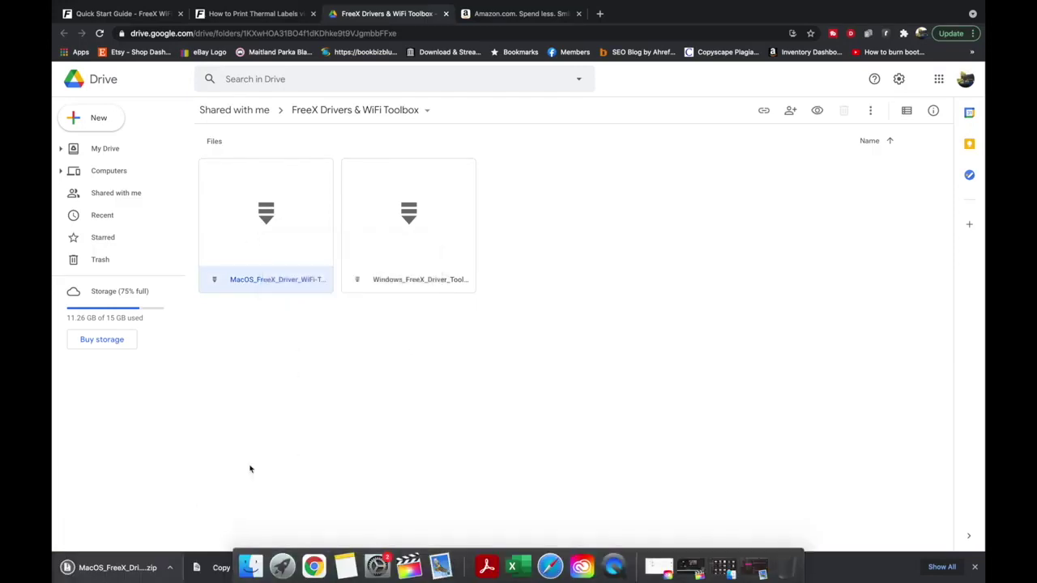
click(290, 459)
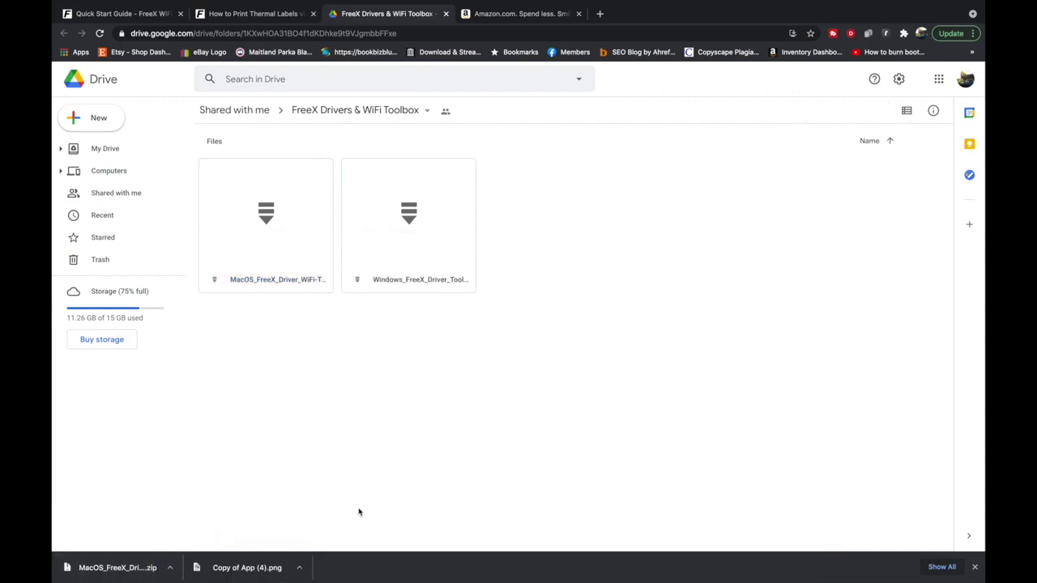
click(118, 567)
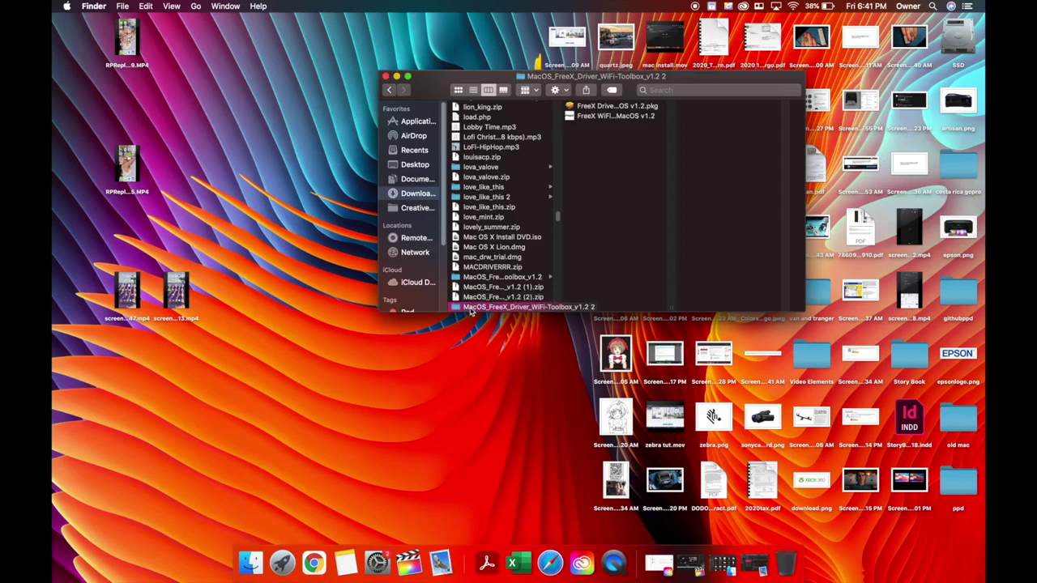
Try running FreeX Driver for MacOS v1.2.pkg, dismiss the malware-check warning, and open System Preferences.
click(486, 309)
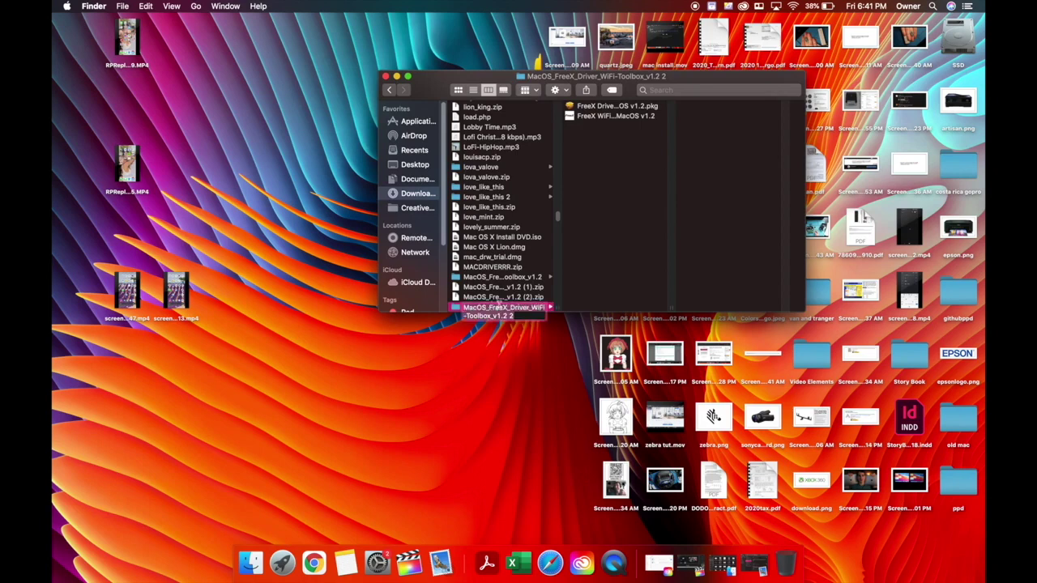
click(591, 110)
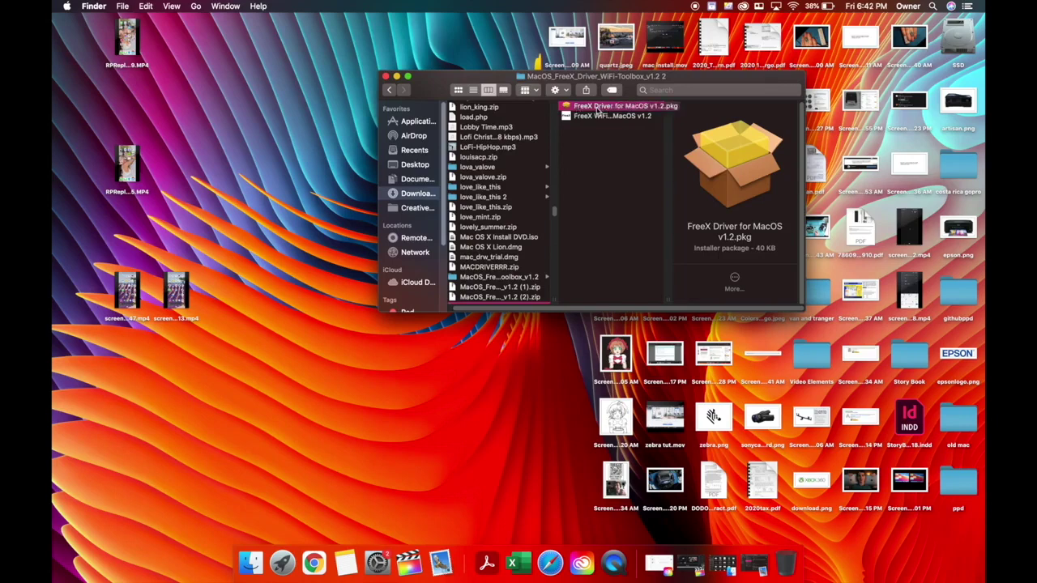
double_click(597, 111)
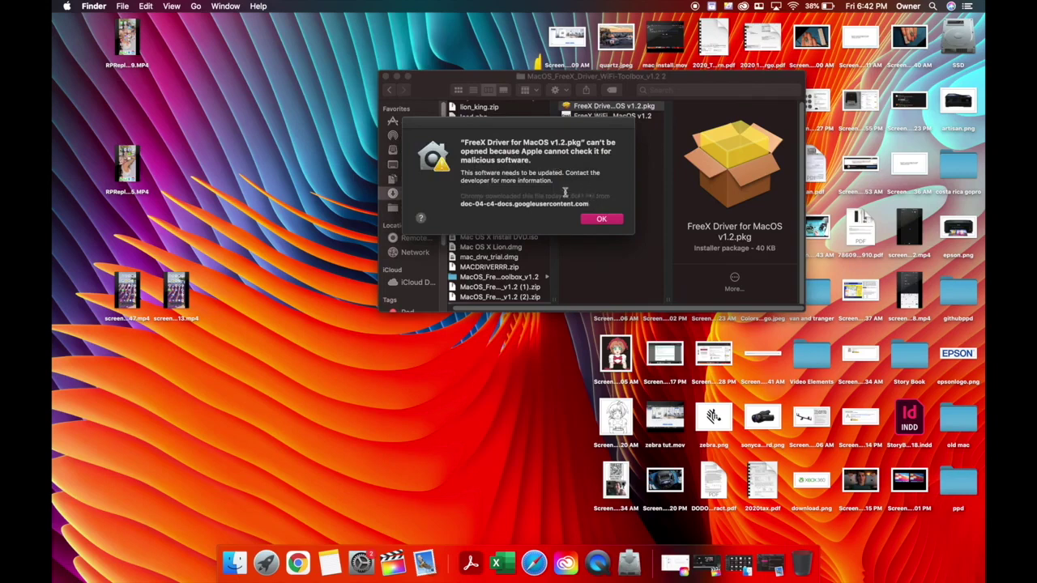
click(588, 219)
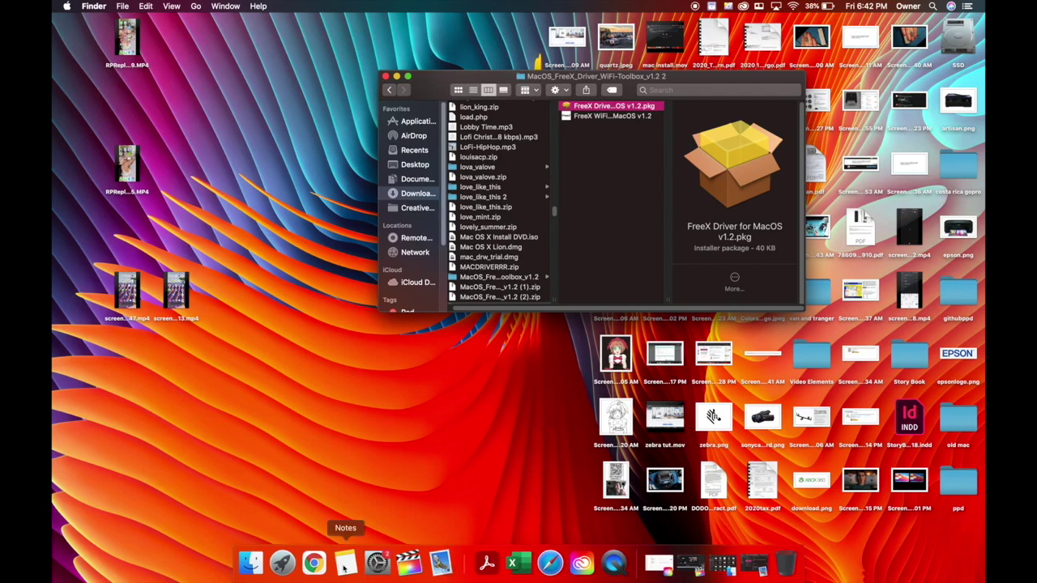
click(377, 563)
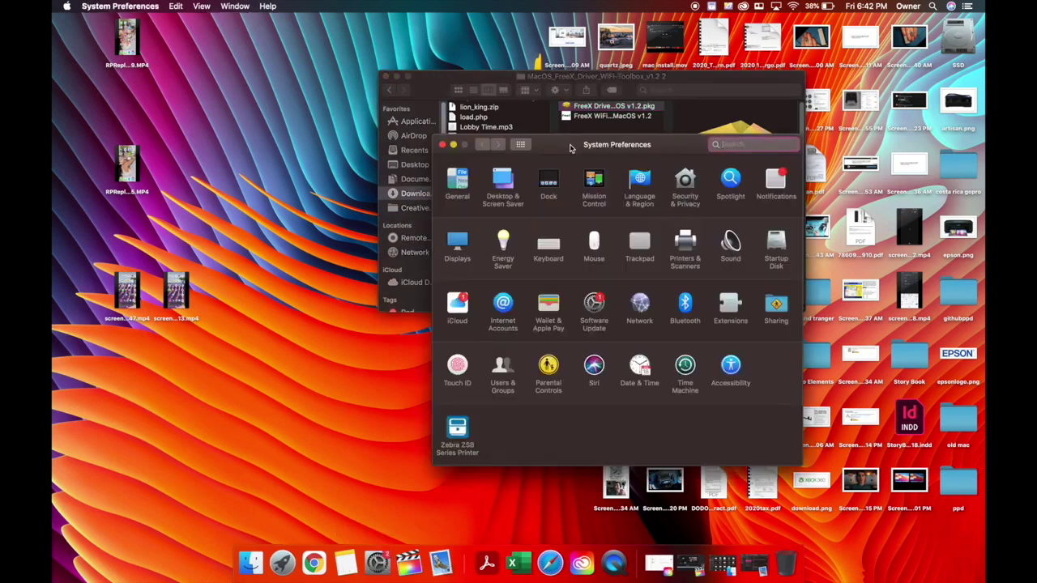
Allow apps from the App Store and identified developers in Security & Privacy, then relaunch the FreeX package.
click(681, 186)
click(452, 435)
key(Return)
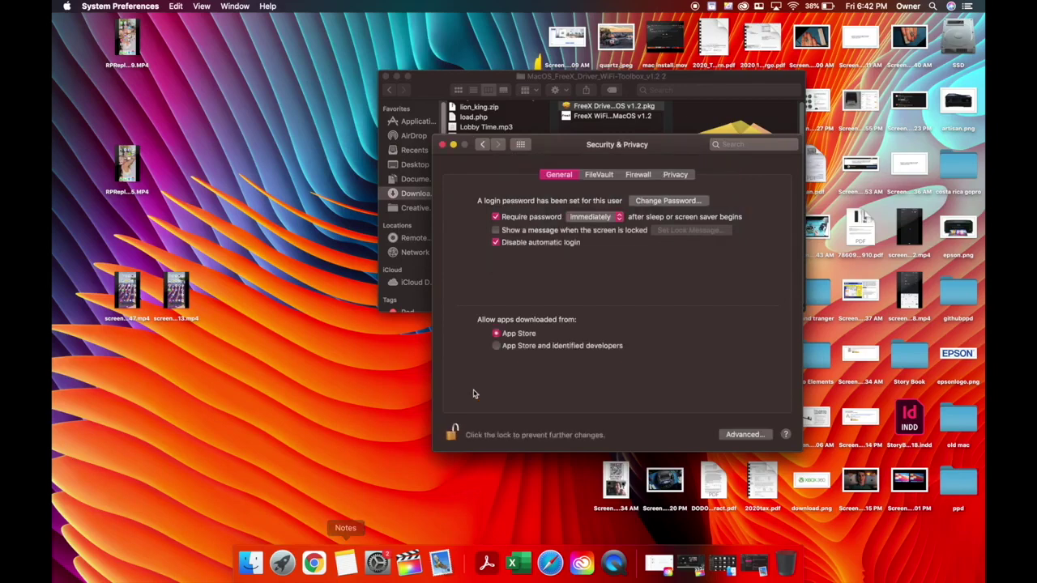
click(497, 347)
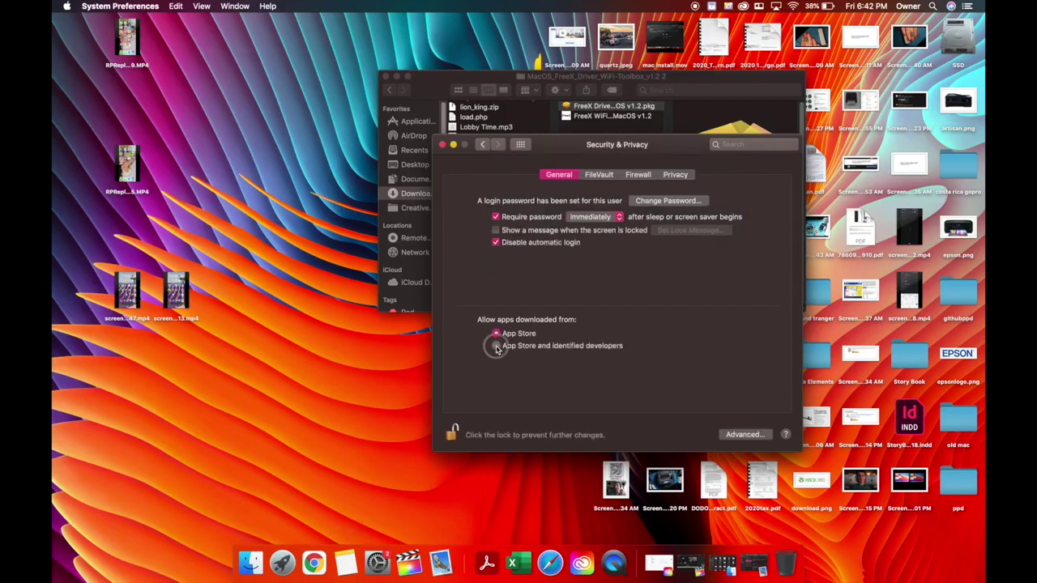
click(442, 146)
double_click(582, 112)
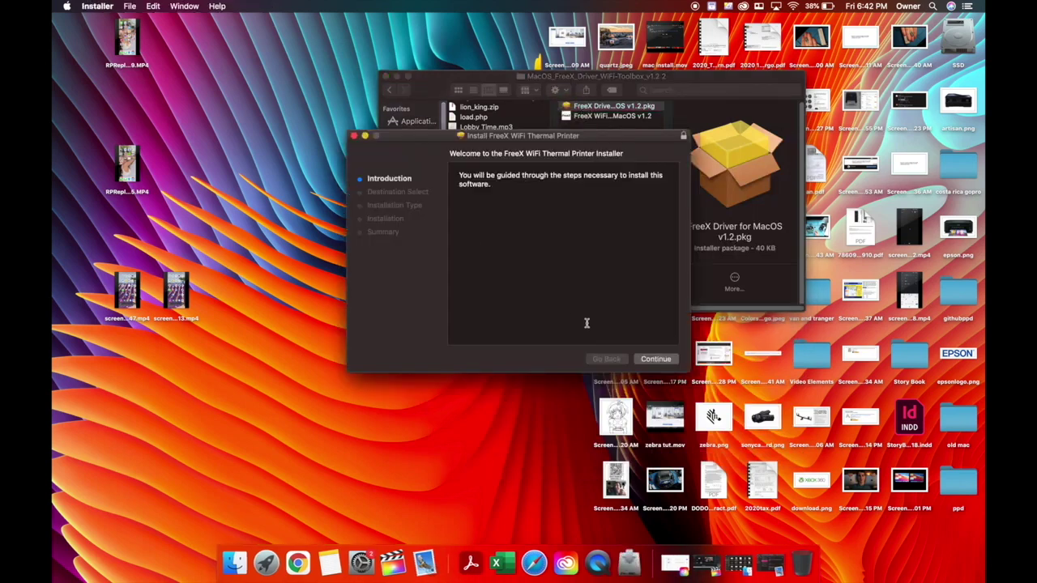
Install the FreeX WiFi Thermal Printer driver with default settings, trash the installer, and reopen System Preferences.
click(653, 358)
click(650, 359)
click(655, 360)
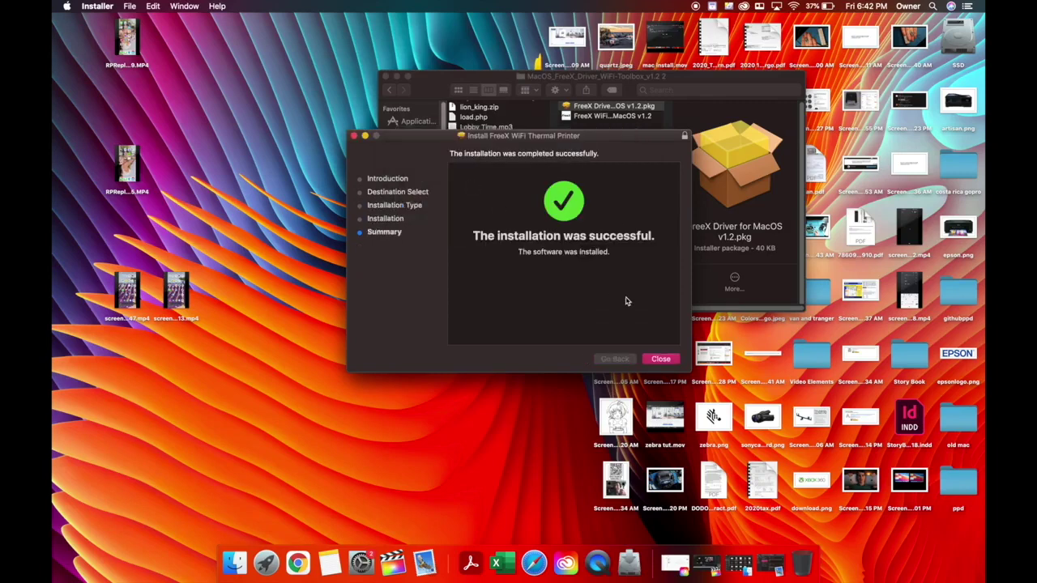
click(658, 360)
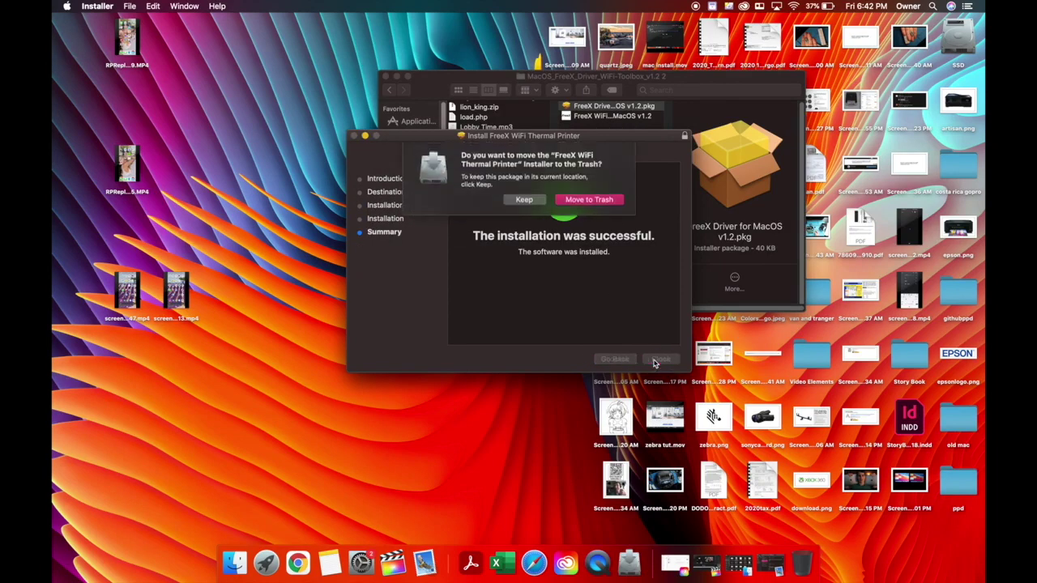
click(591, 200)
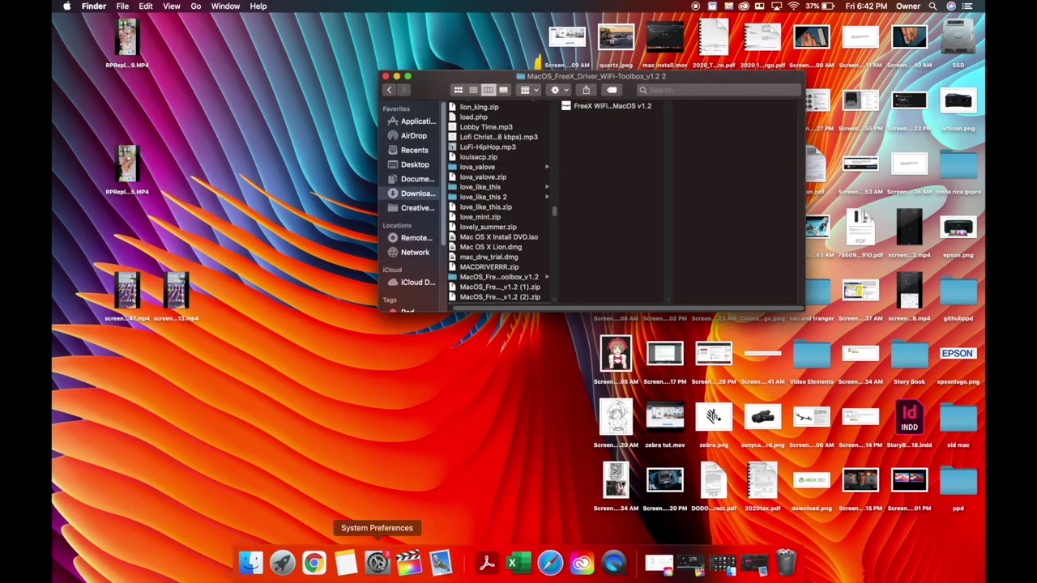
click(376, 561)
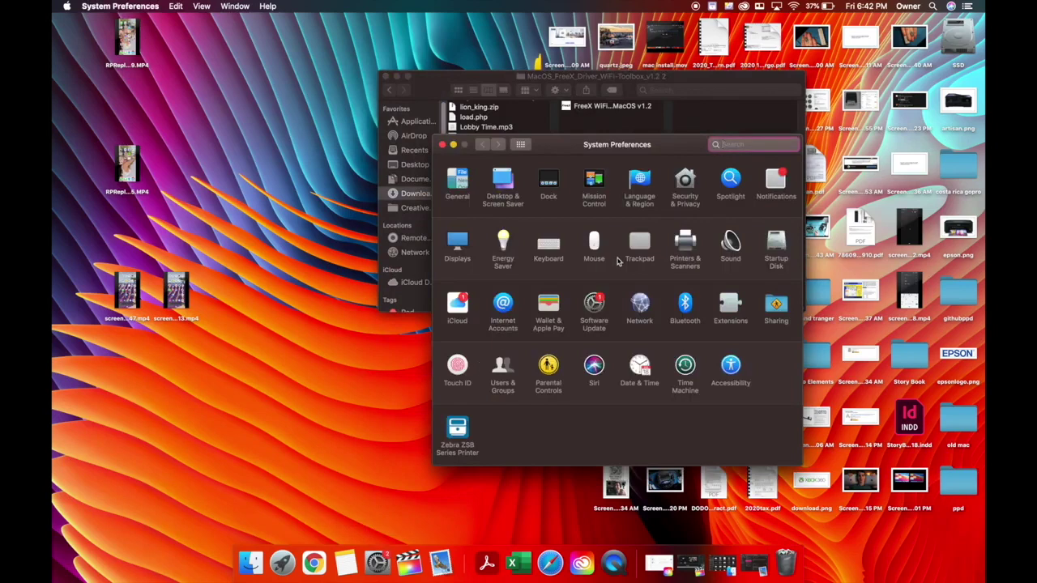
Add the USB FreeX WiFi Thermal Printer with the FreeX driver chosen via Select Software, then return to Chrome.
click(684, 250)
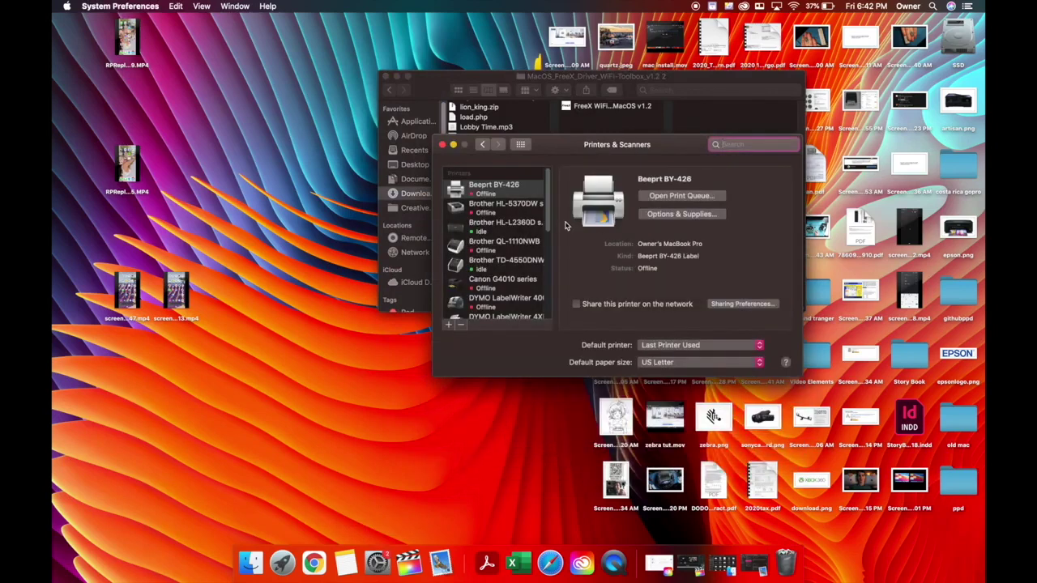
click(448, 325)
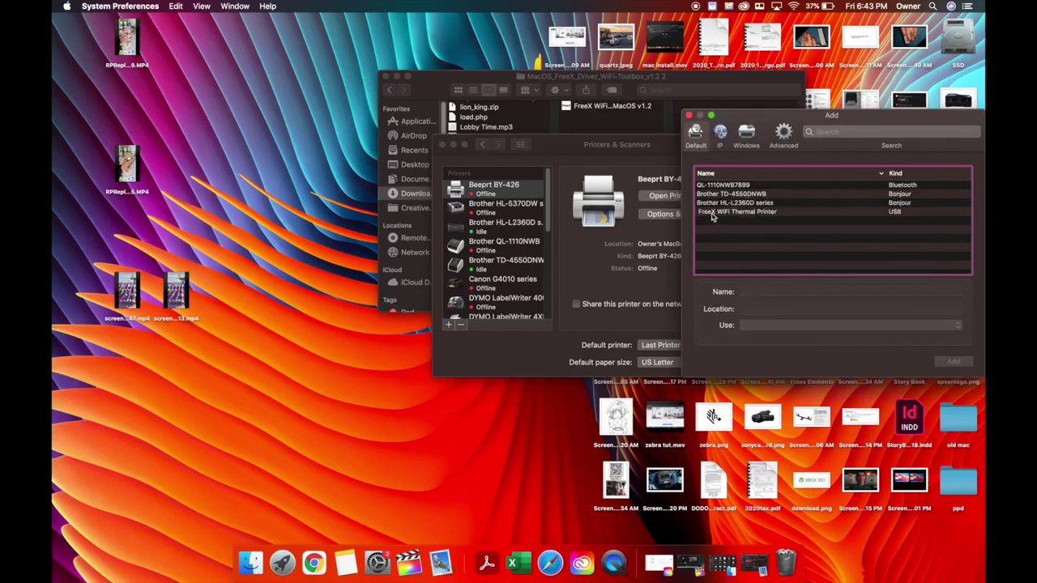
click(712, 213)
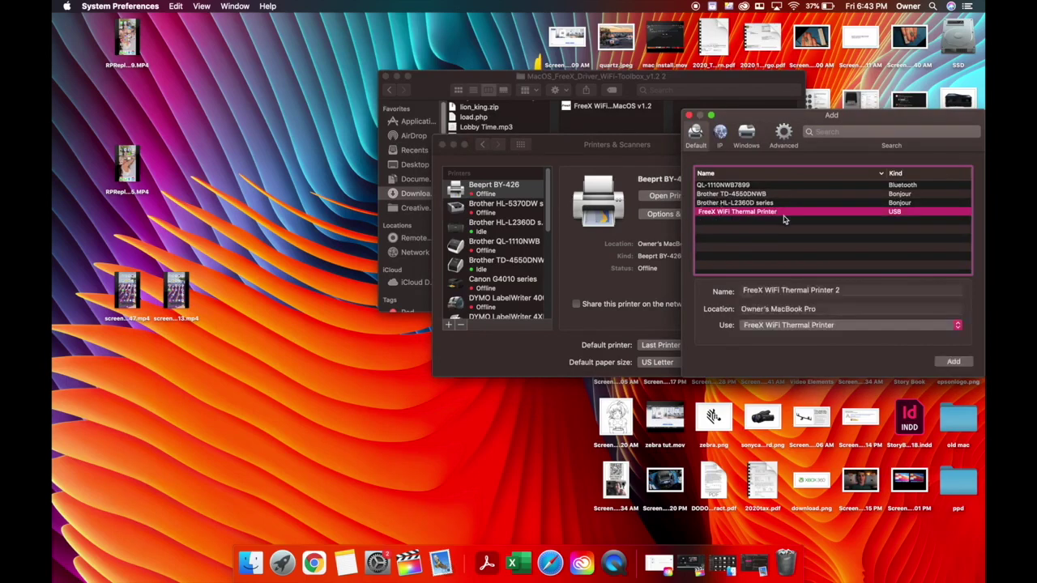
click(778, 327)
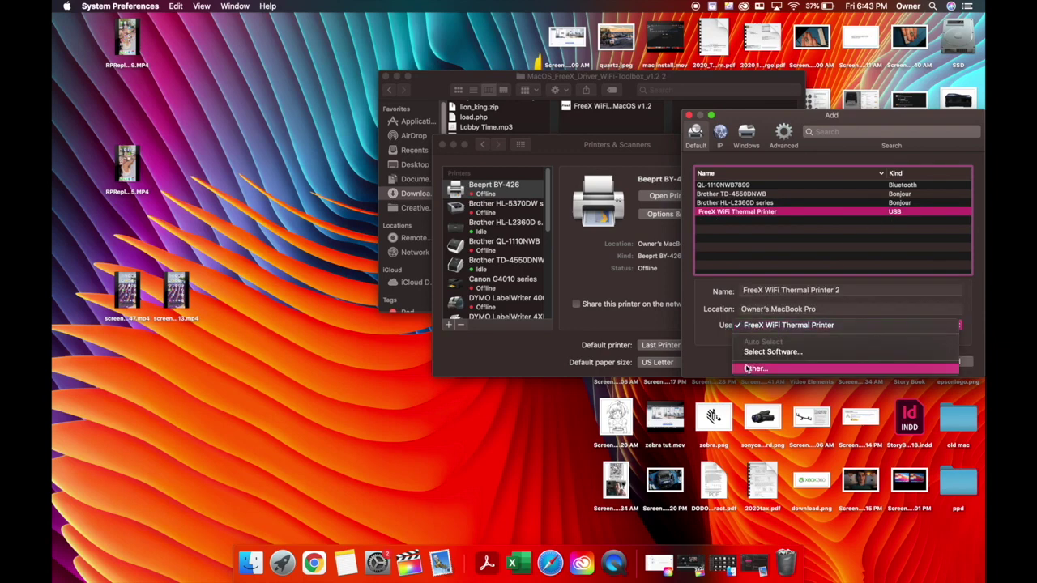
click(755, 351)
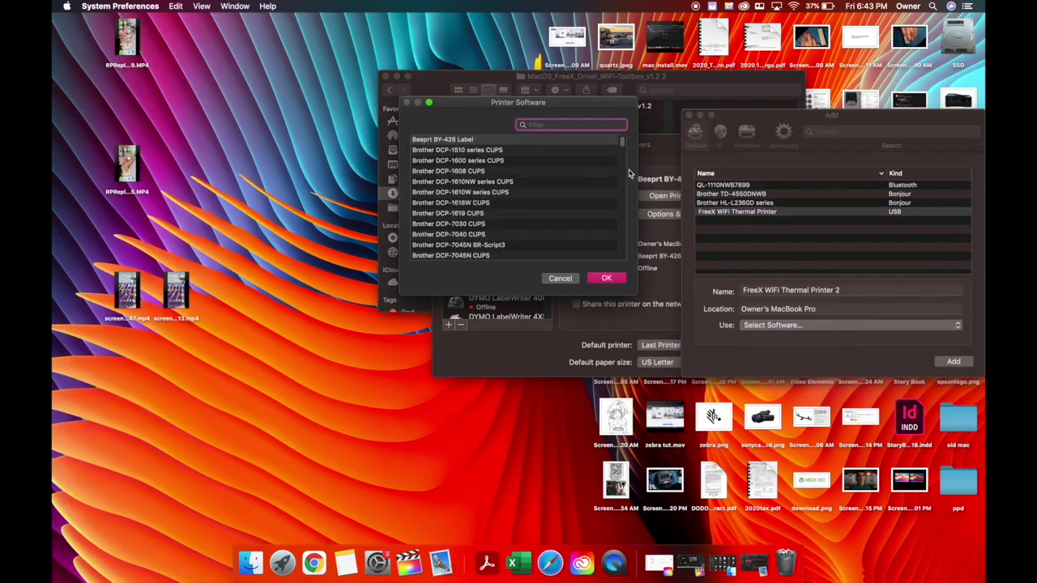
text(rree)
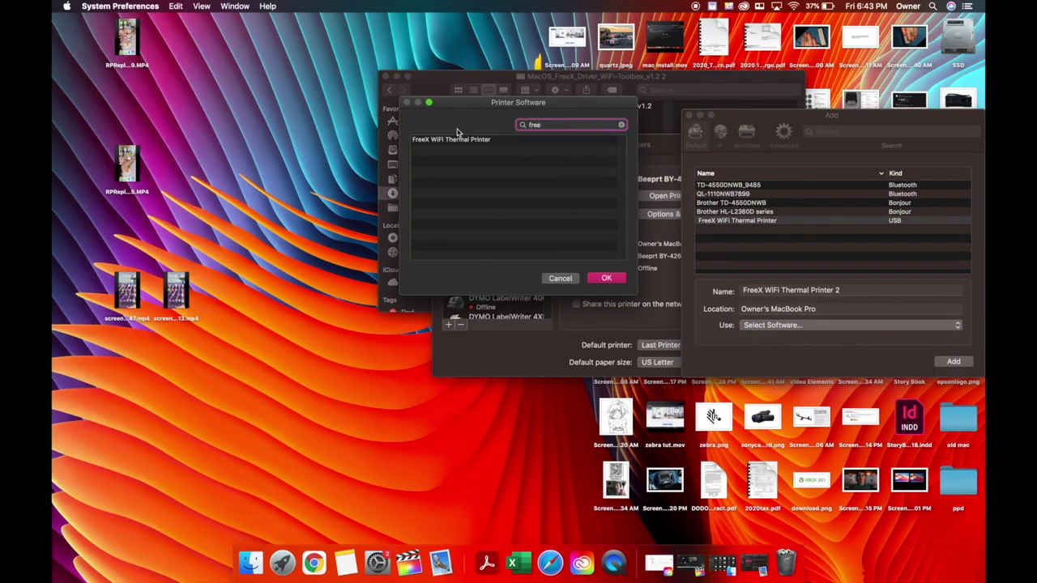
click(435, 140)
click(603, 279)
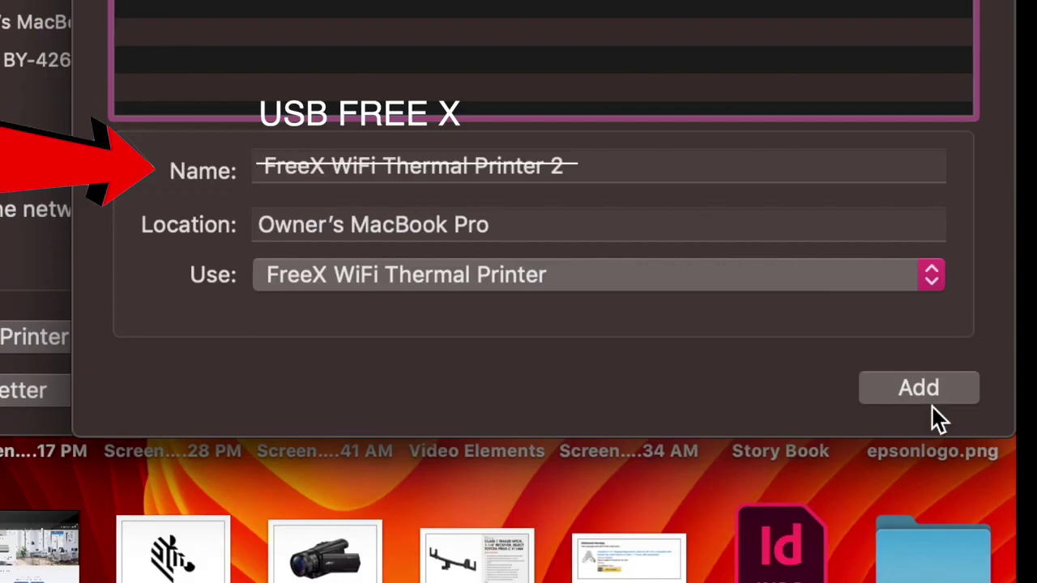
click(930, 401)
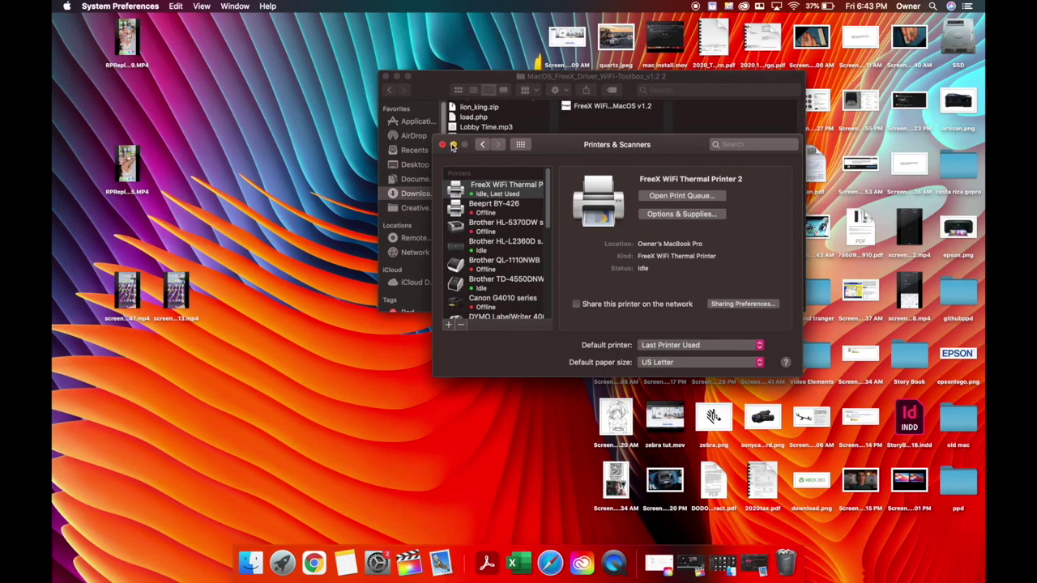
click(453, 146)
click(298, 568)
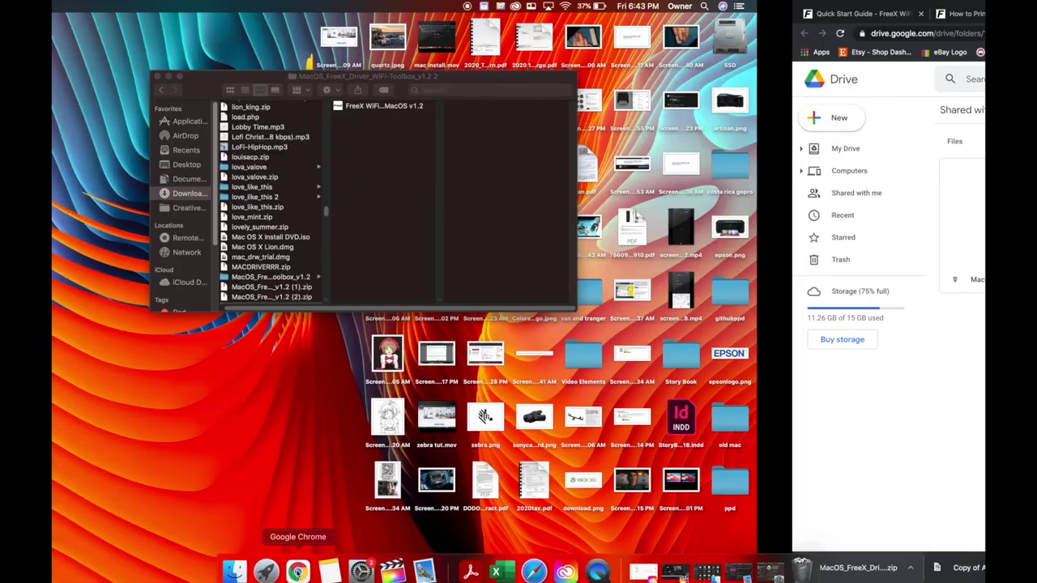
Open Fulfilled Merchant's 4x6 sample shipping label PDF from the 'ful' address suggestion and start printing it.
click(456, 33)
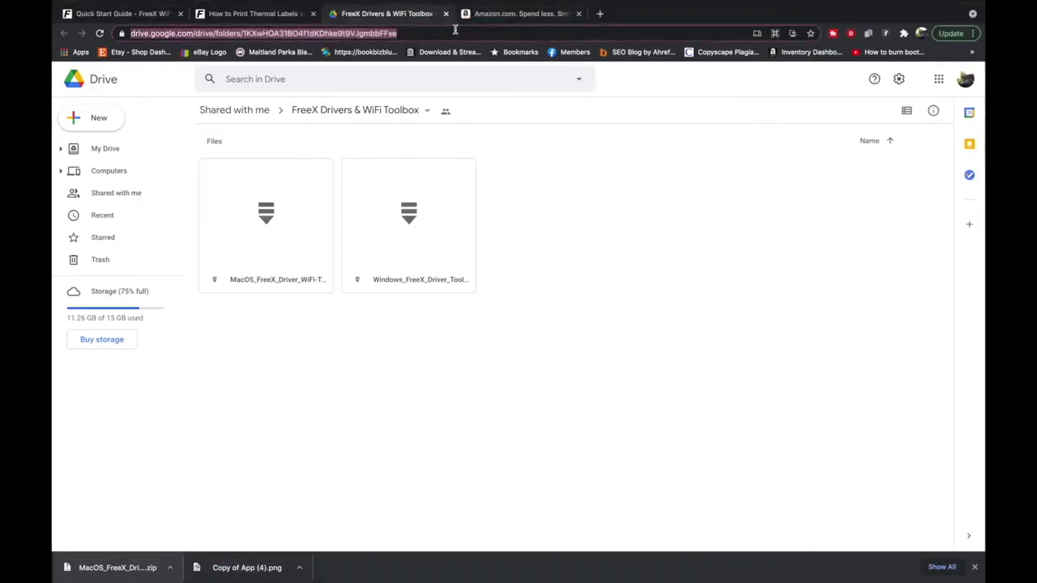
text(ful)
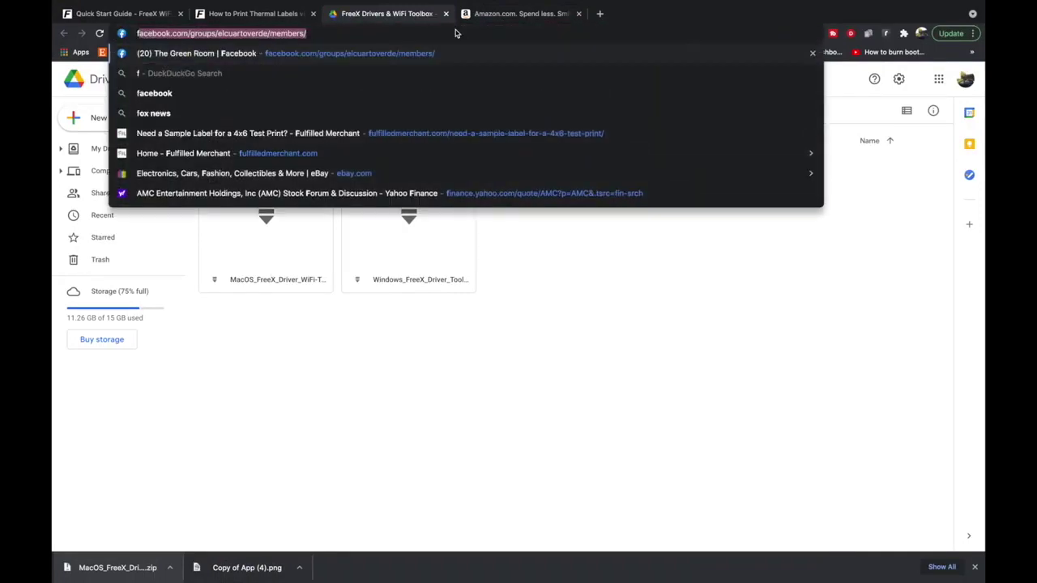
click(227, 153)
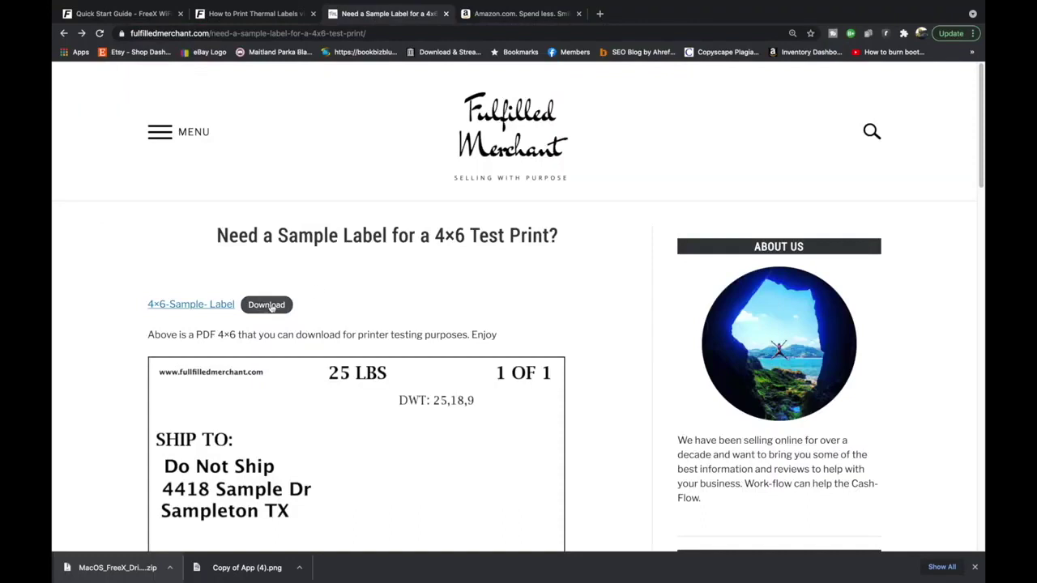
click(273, 306)
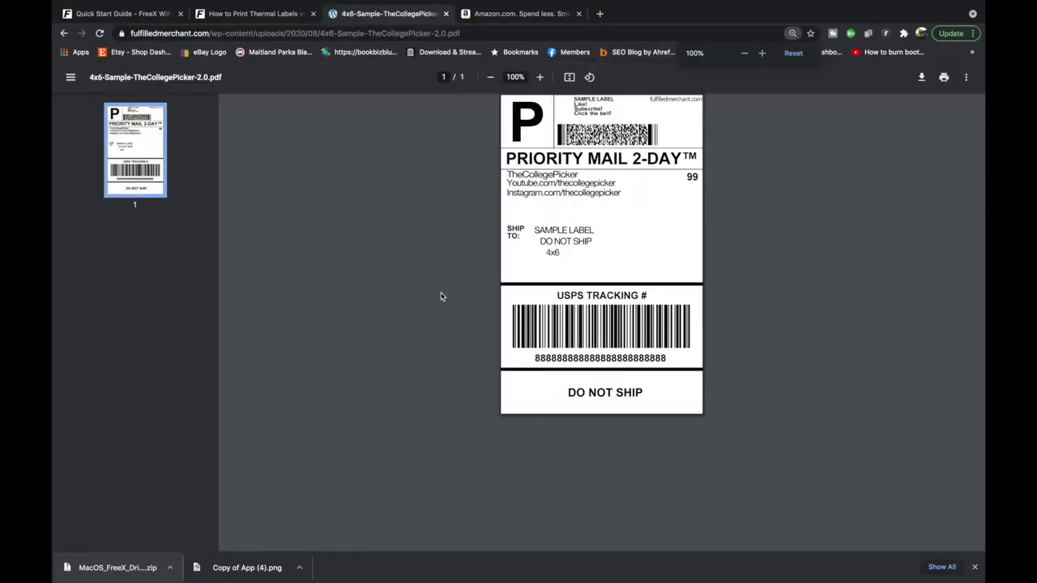
click(944, 77)
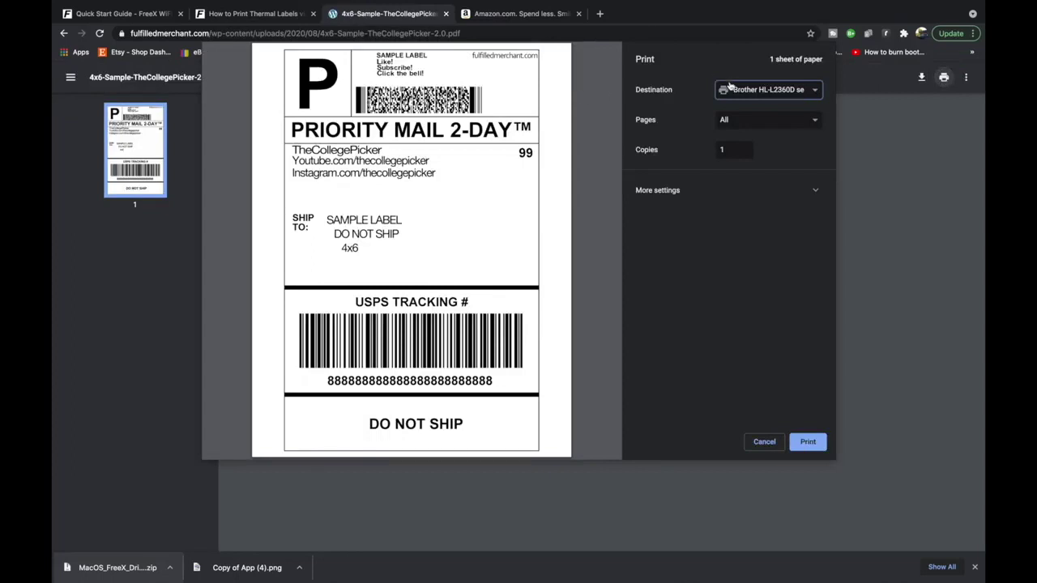
Print the label to FreeX WiFi Thermal Printer with paper size 100mmx150mm.
click(772, 92)
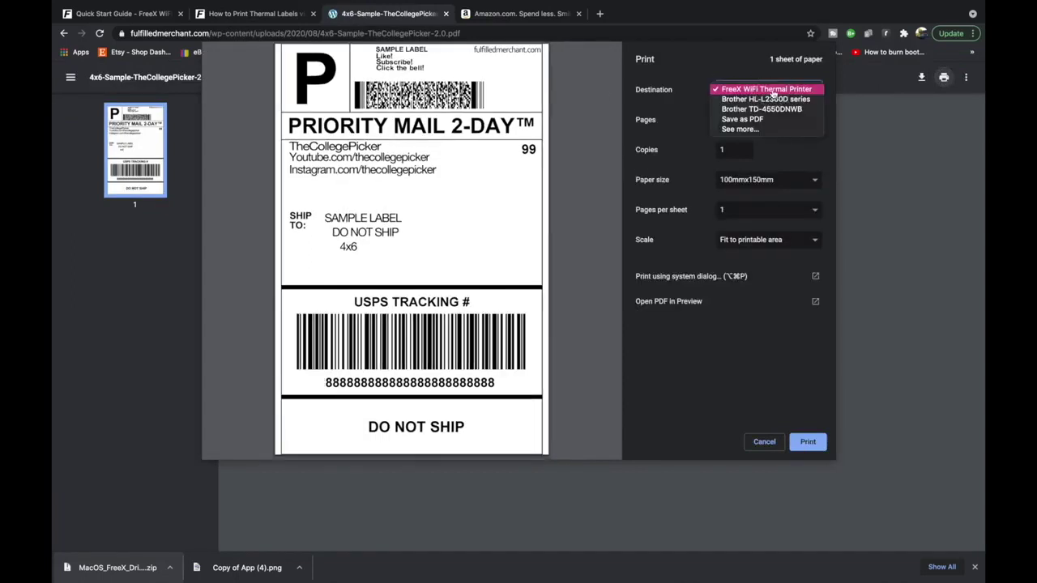
click(740, 130)
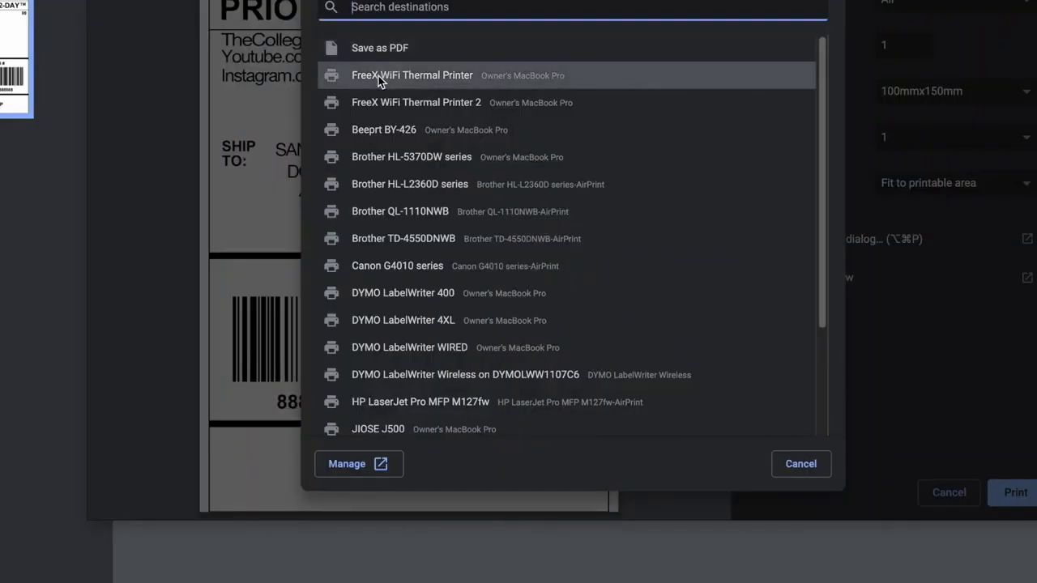
click(378, 76)
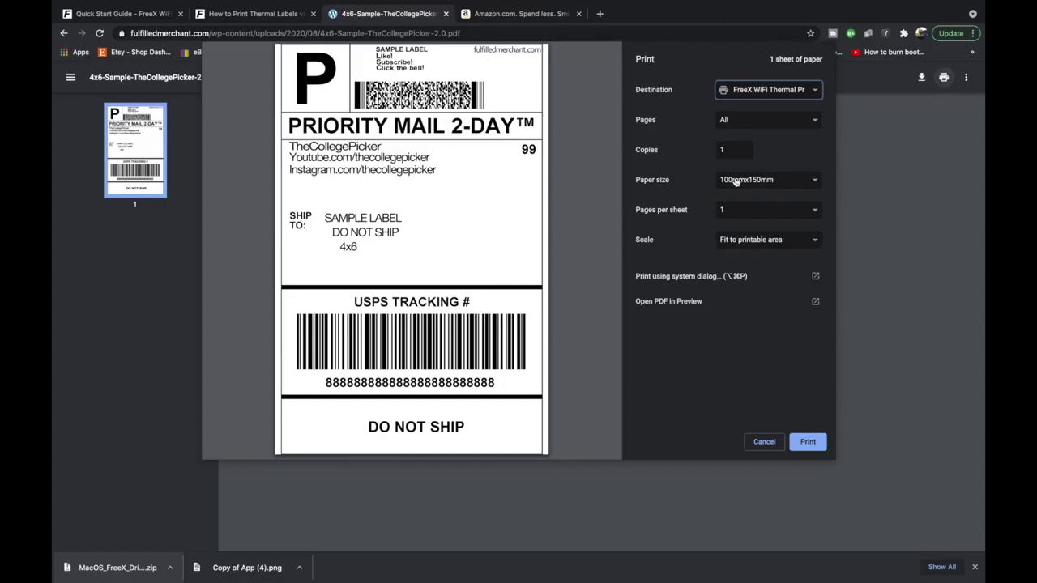
click(735, 182)
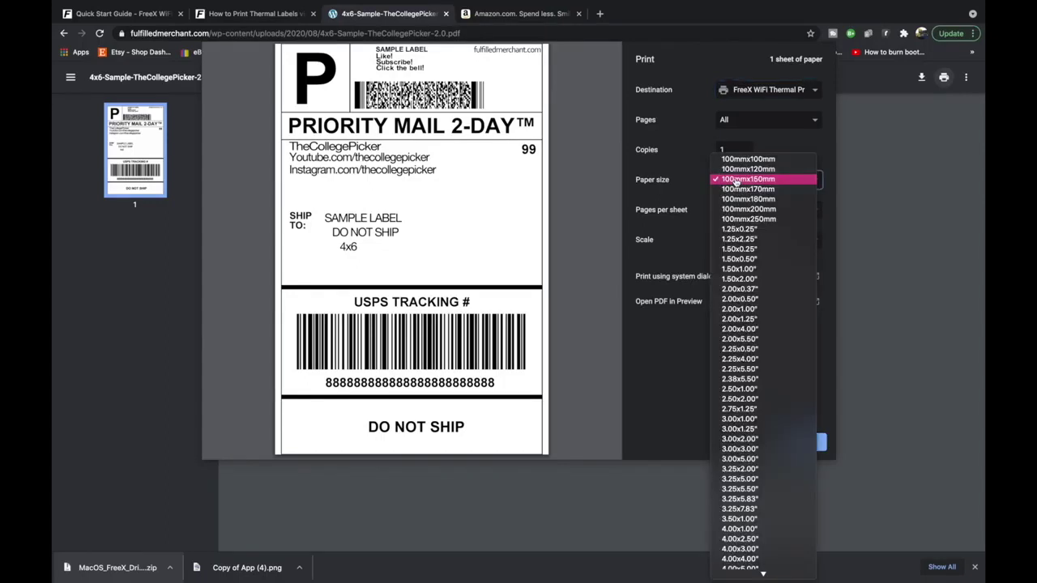
click(736, 181)
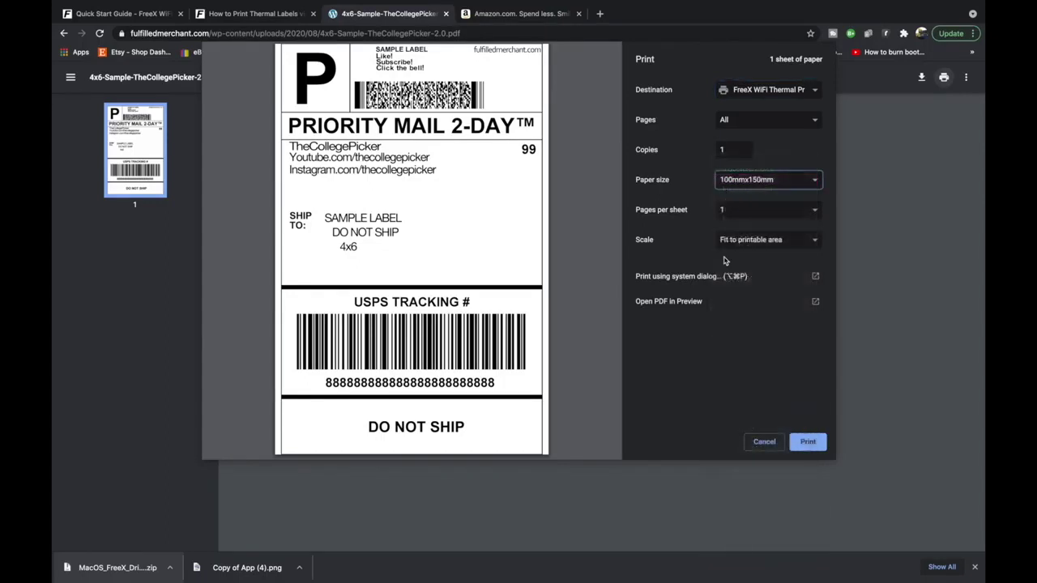
click(745, 180)
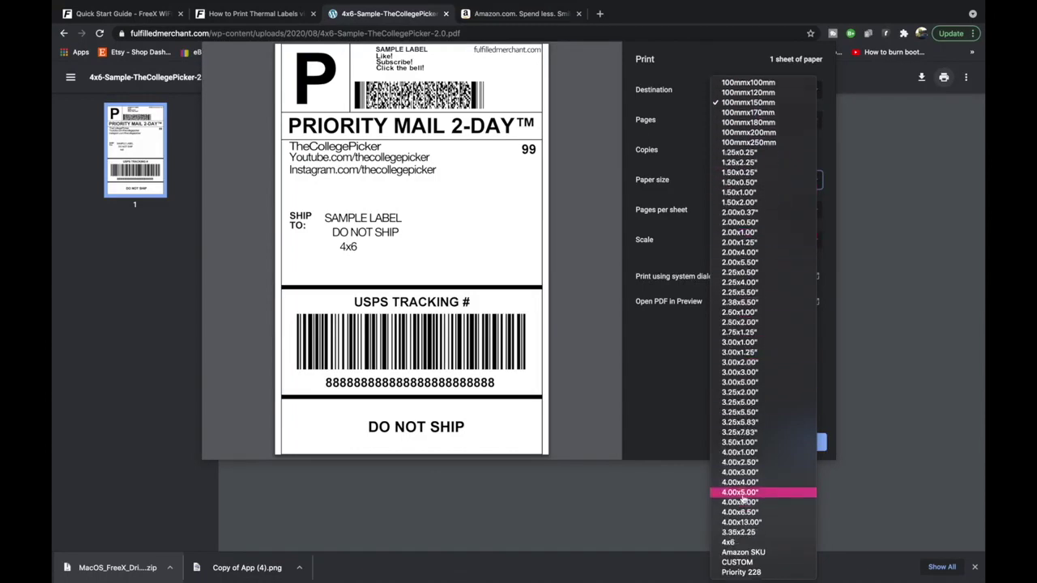
click(739, 342)
click(742, 180)
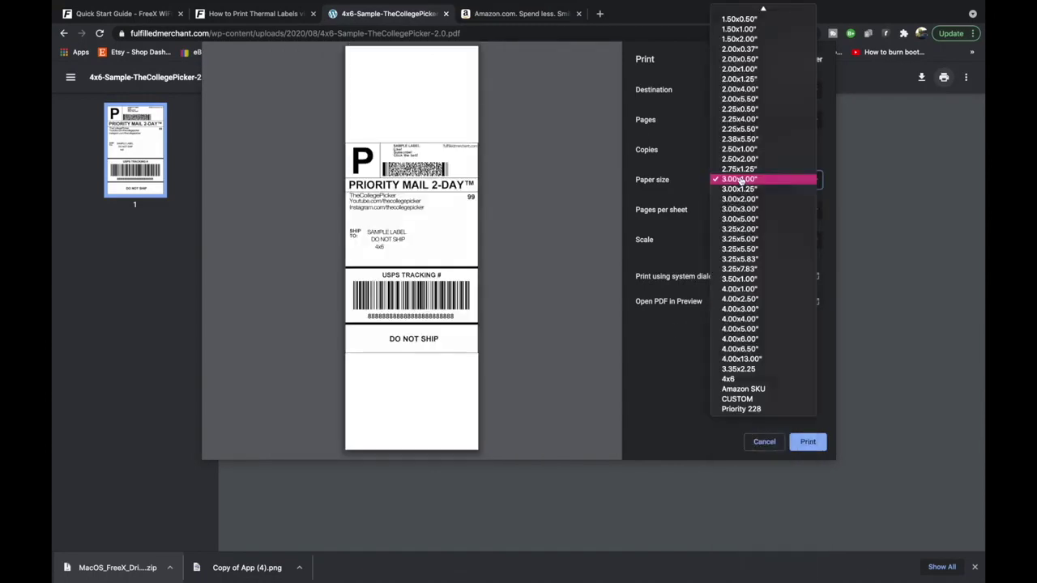
click(752, 30)
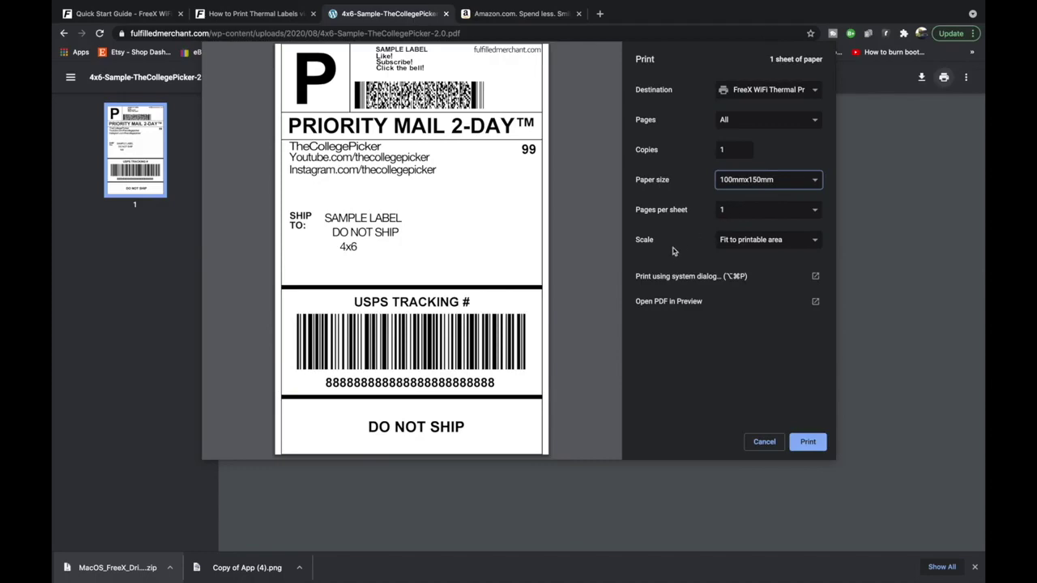
click(808, 442)
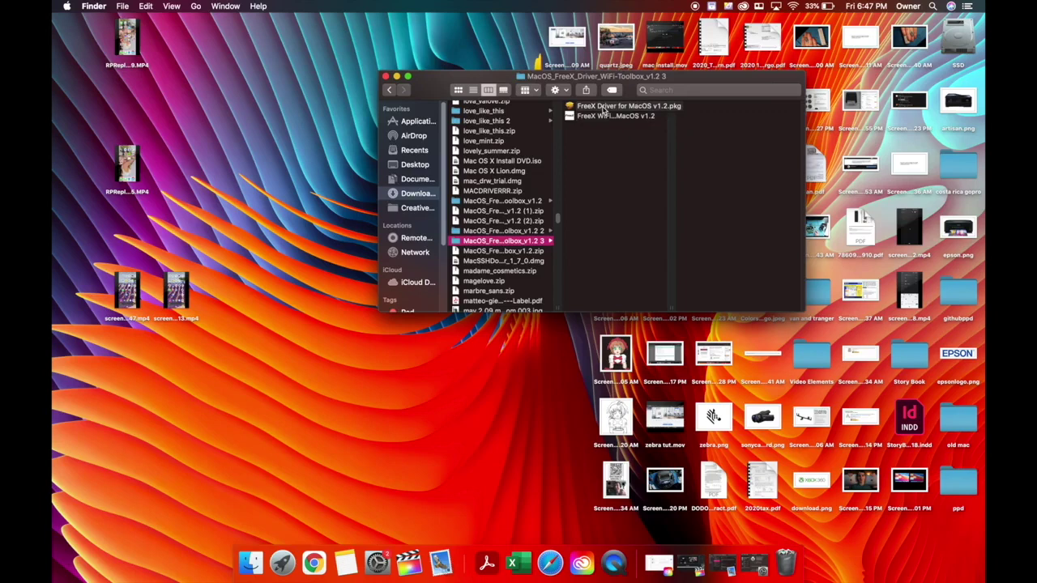
Launch the FreeX WiFi Toolbox app from Finder, approving the internet-download warning.
click(604, 118)
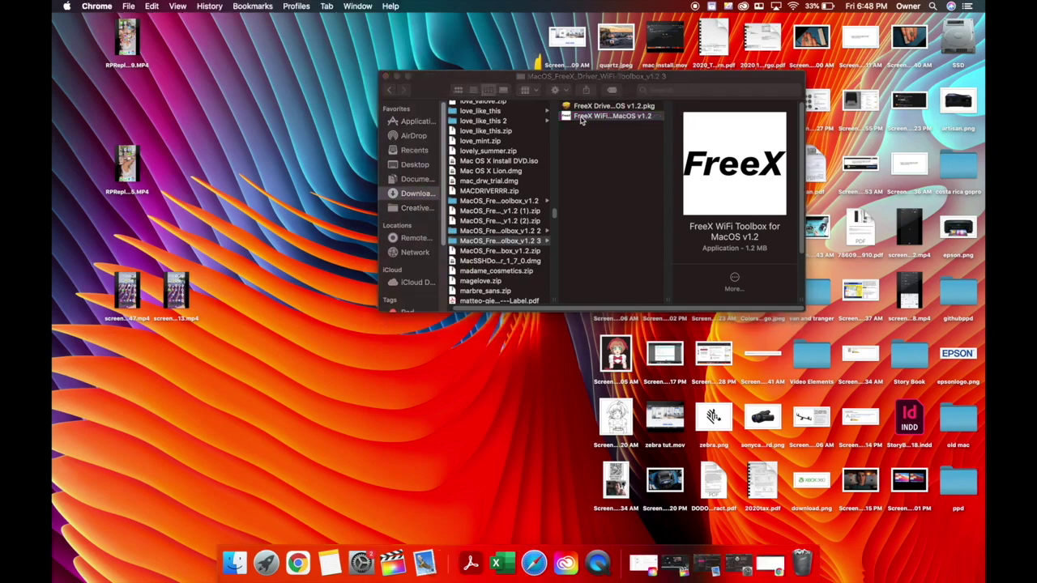
double_click(590, 120)
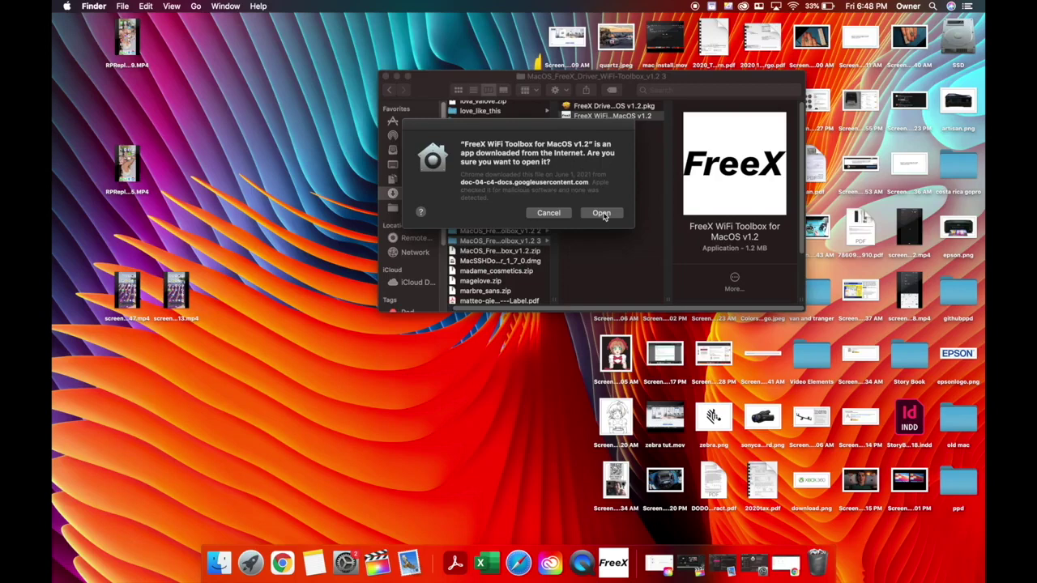
click(602, 214)
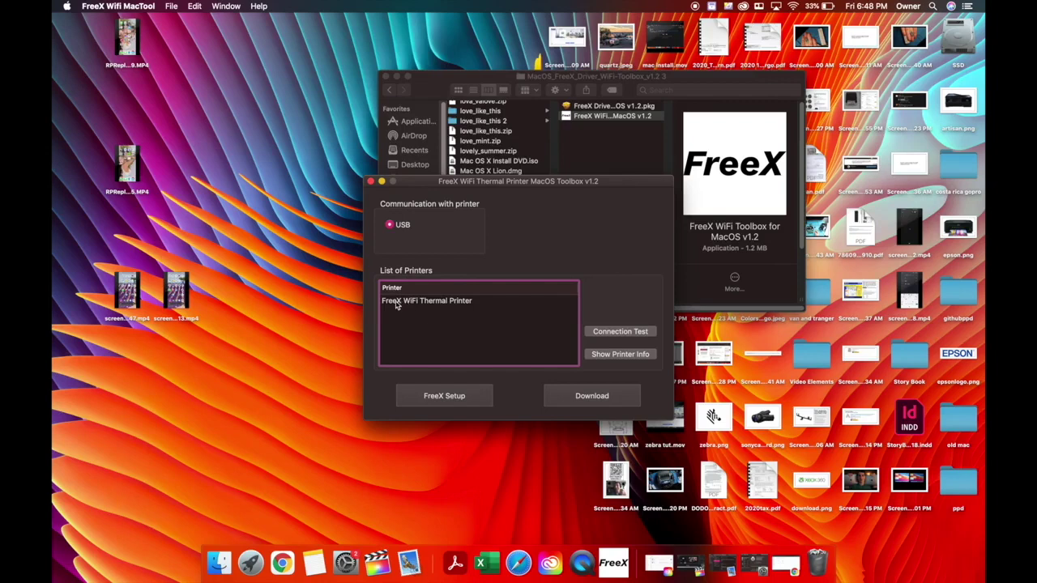
Restart FreeX WiFi Toolbox and open FreeX Setup for the FreeX WiFi Thermal Printer.
click(397, 303)
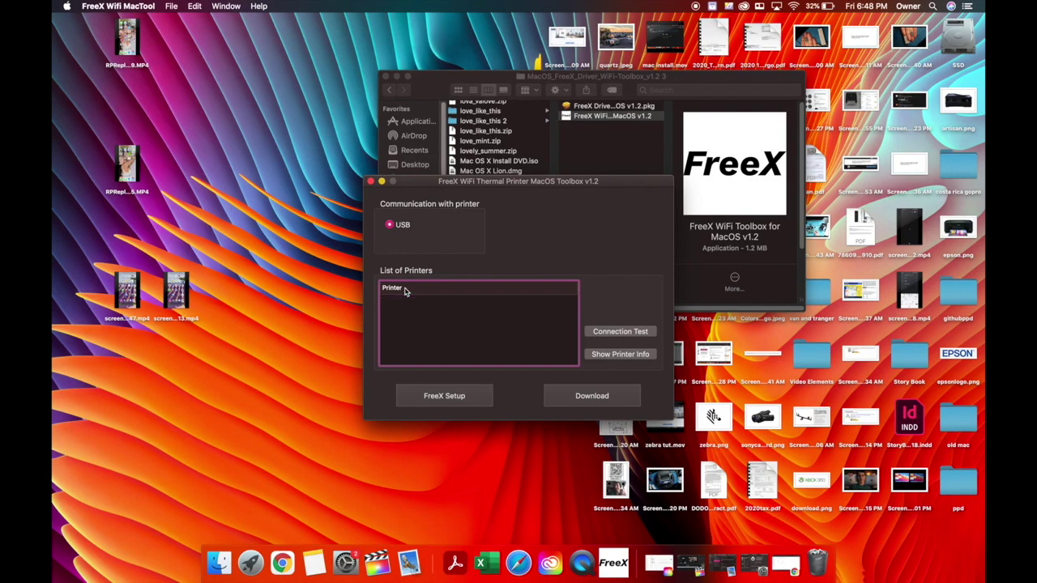
key(super+q)
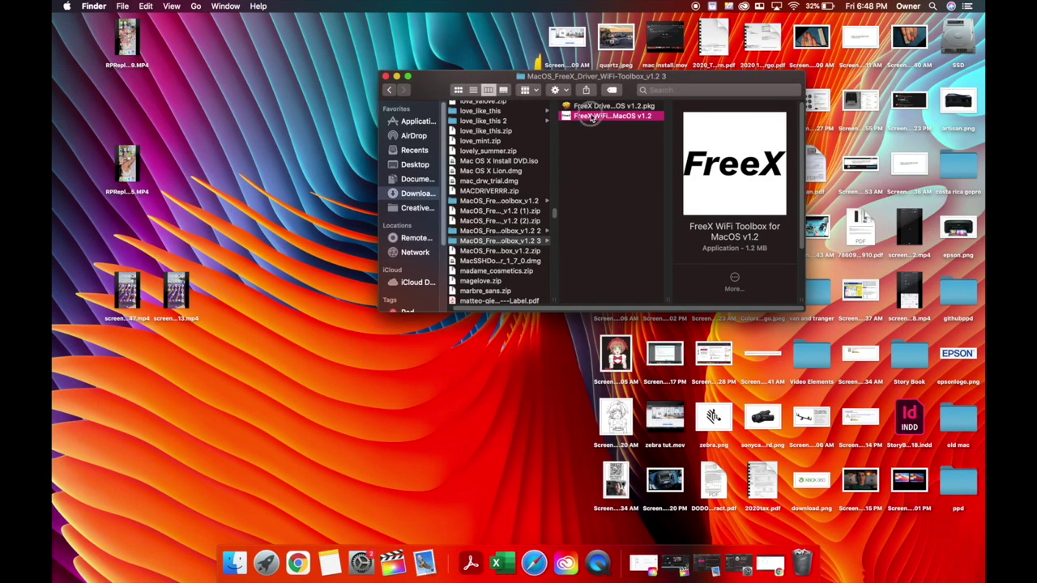
double_click(592, 117)
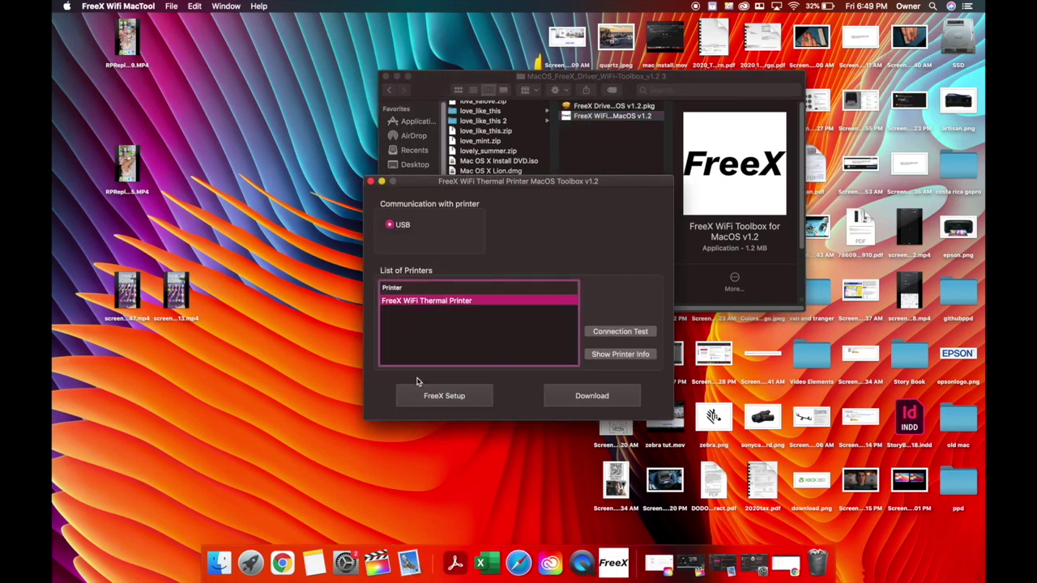
click(444, 396)
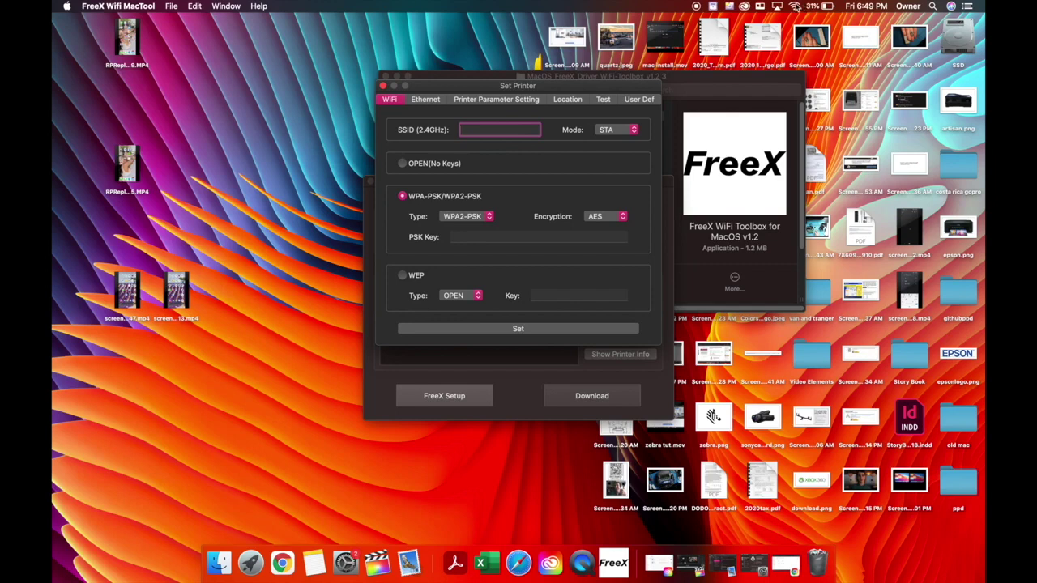
Look up the current Wi-Fi network name in the menu bar Wi-Fi list.
click(795, 7)
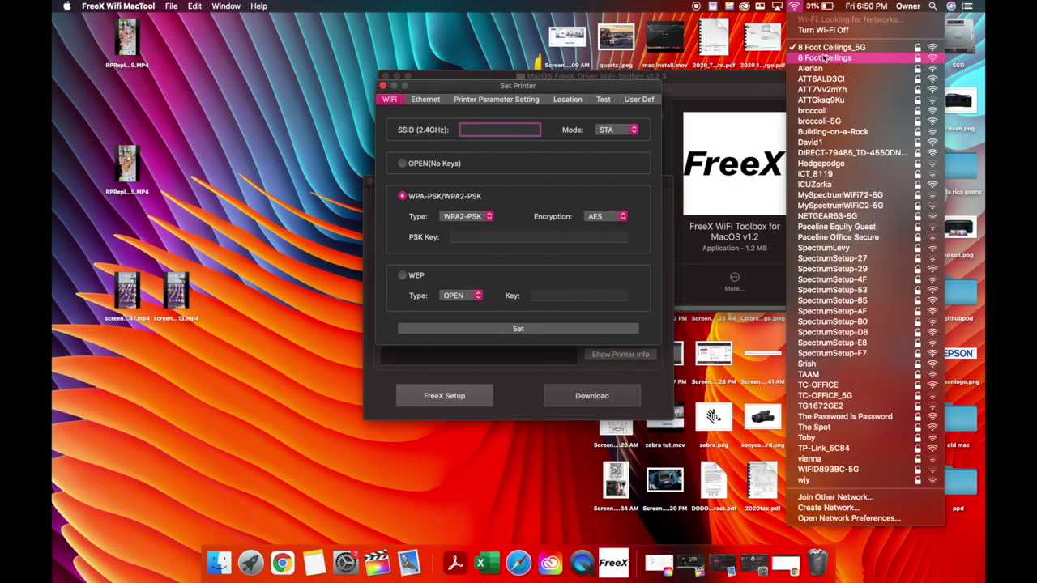
click(814, 58)
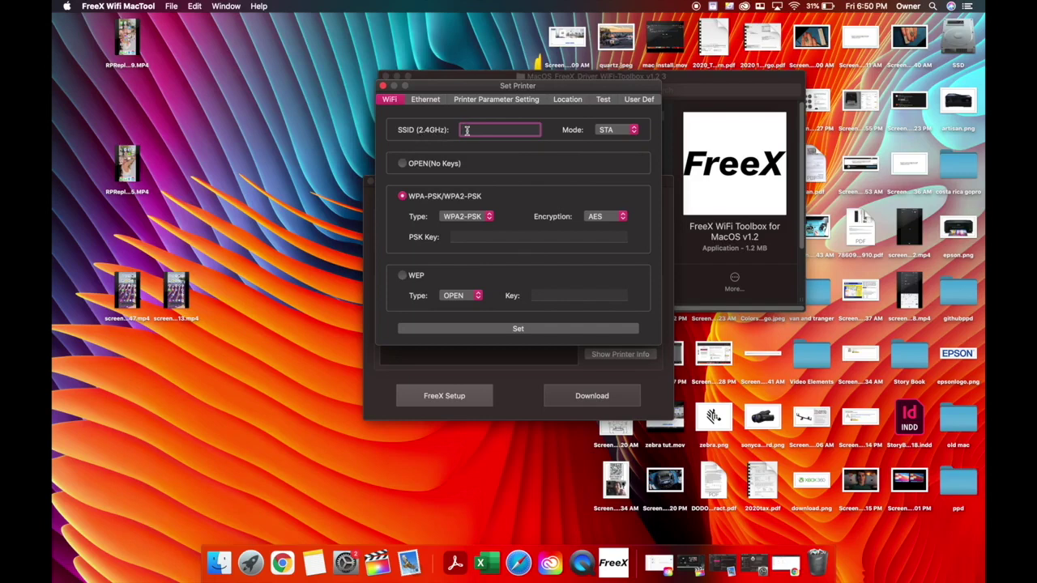
click(794, 6)
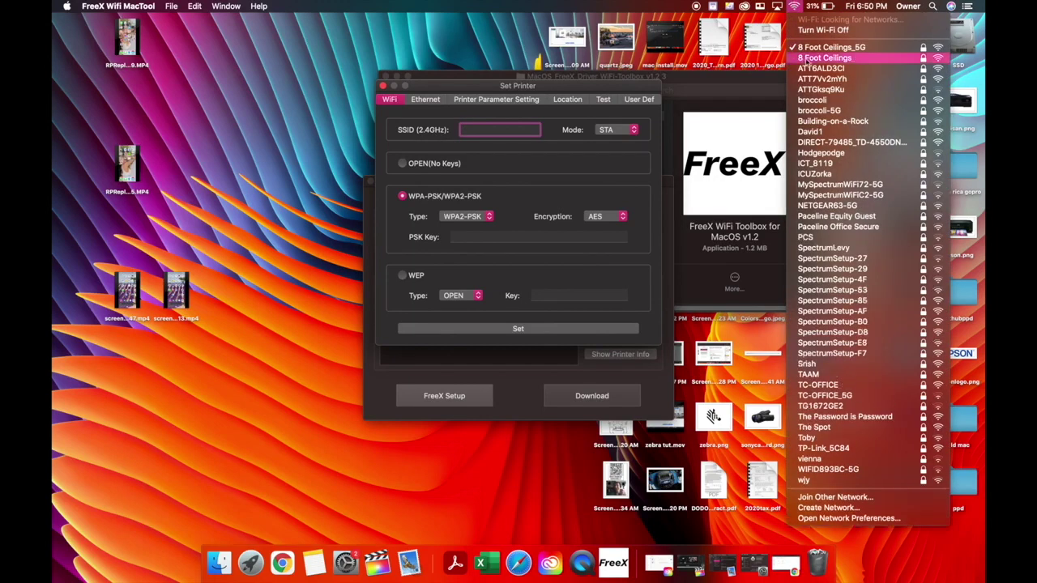
Enter SSID '8 Foot Ceiling' and choose WPA-PSK/WPA2-PSK security, moving to the PSK Key field.
click(463, 131)
text(8 Foot)
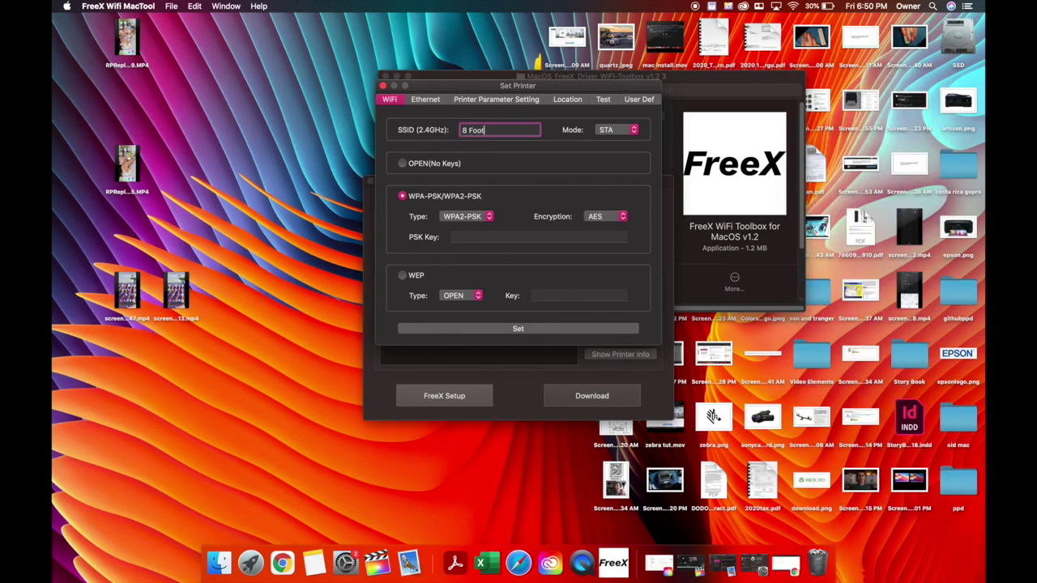
text( Ceilings)
click(411, 164)
click(404, 199)
key(Tab)
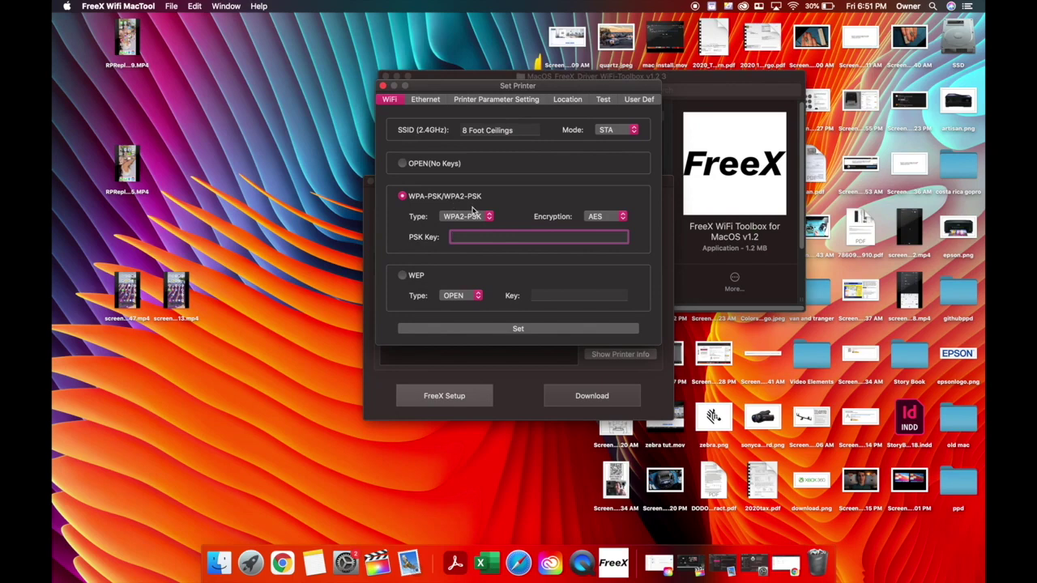
Keep WPA2-PSK security and enter the WiFi network password as the PSK key.
click(469, 216)
click(480, 215)
click(469, 218)
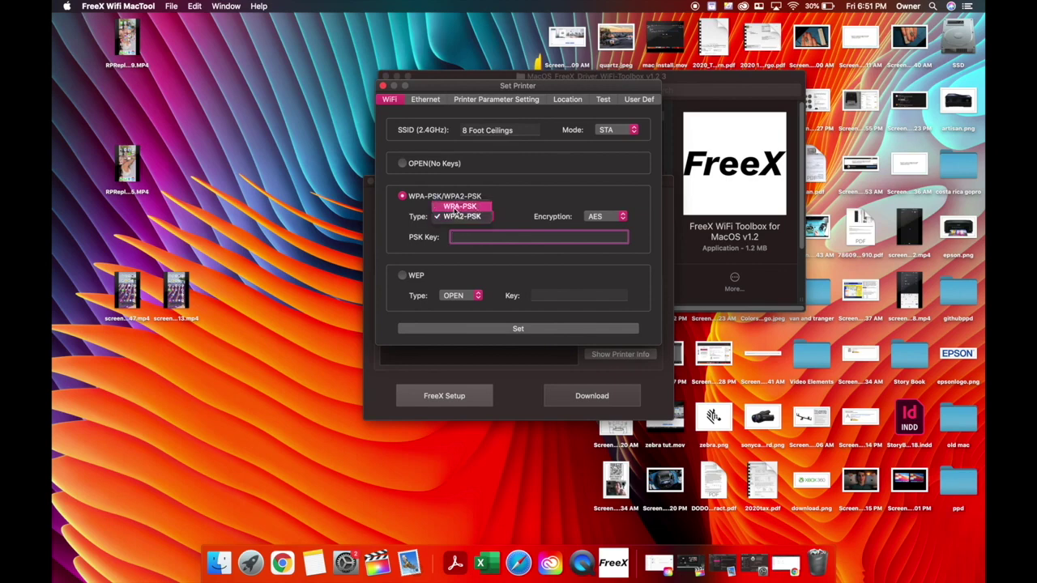
click(462, 216)
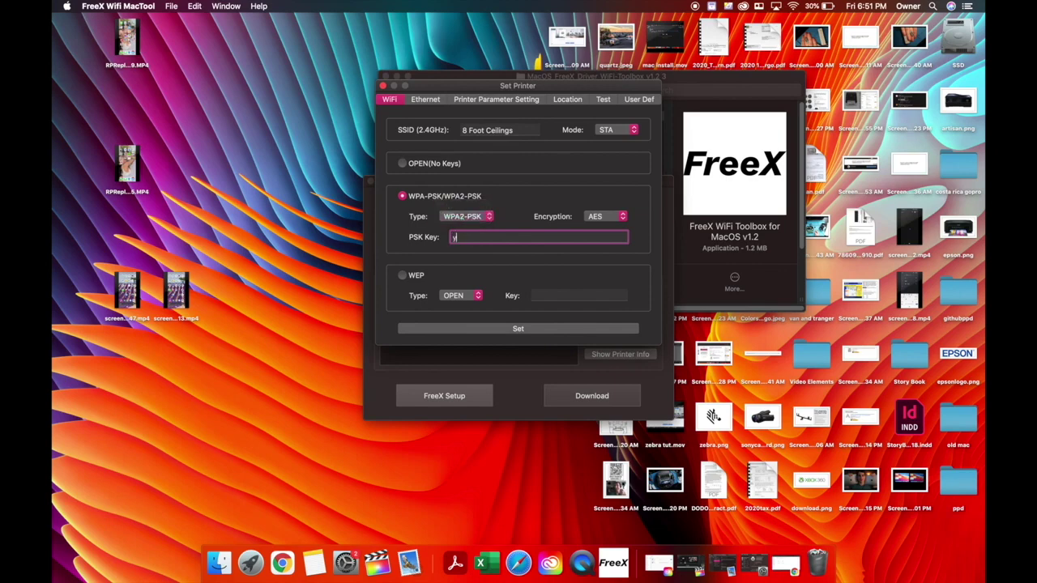
Look over the WEP security options, then return to WPA-PSK/WPA2-PSK security.
click(411, 277)
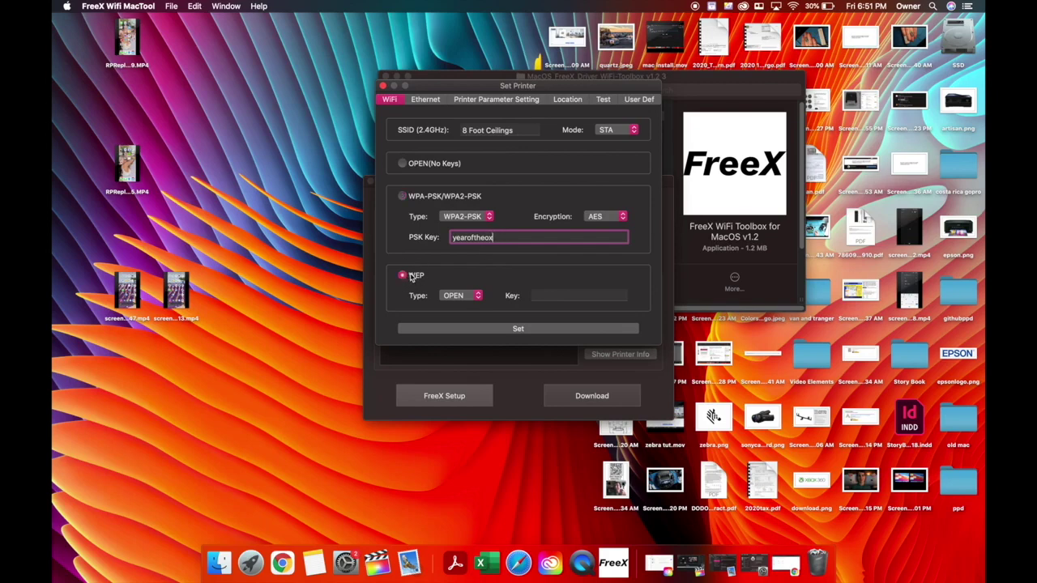
click(462, 295)
click(453, 295)
click(404, 197)
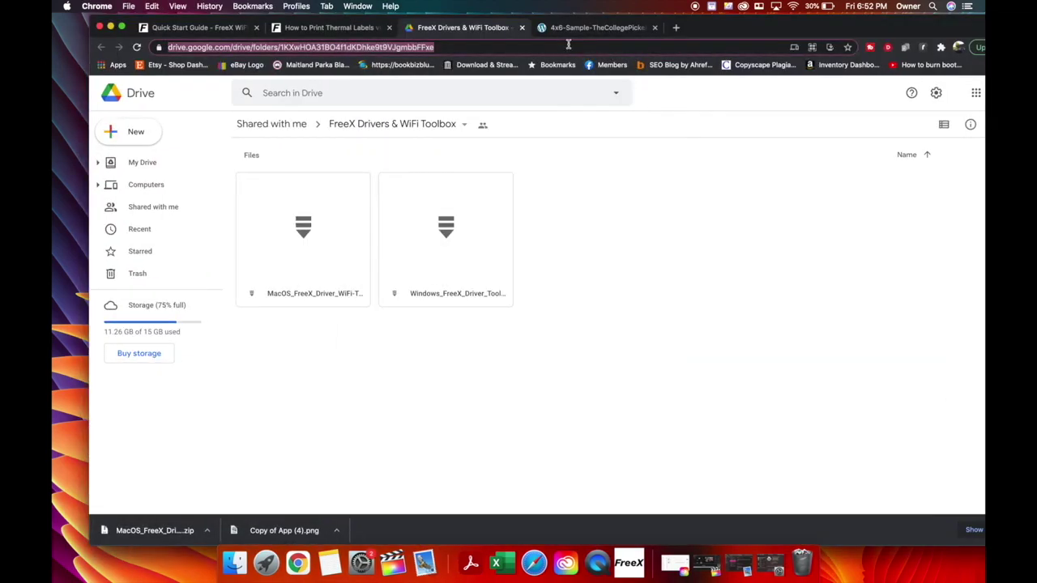
Load the router page at 192.168.1.1, then send the WiFi settings to the printer.
text(192.168.1.1)
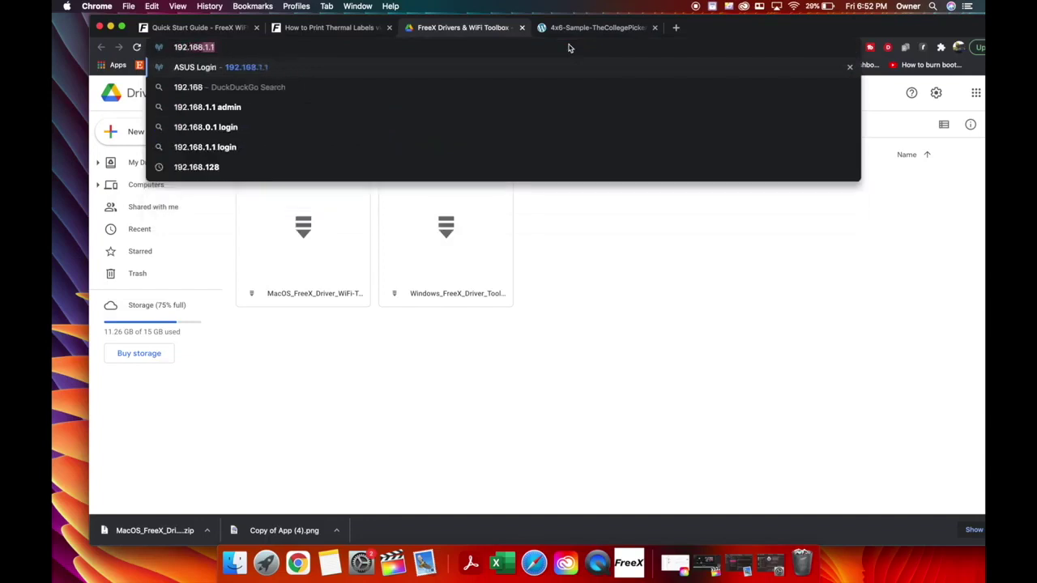
key(Return)
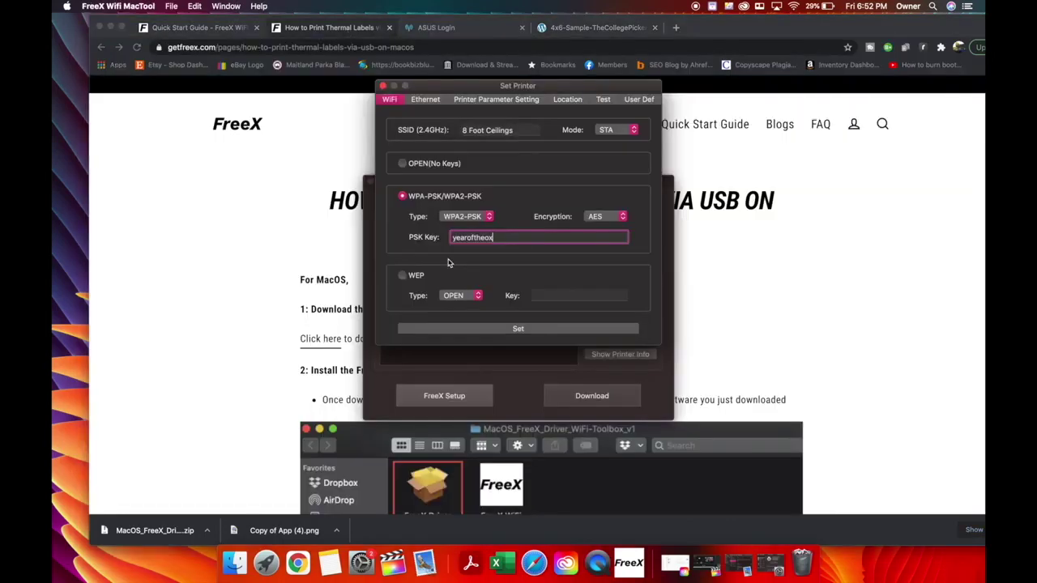
click(500, 333)
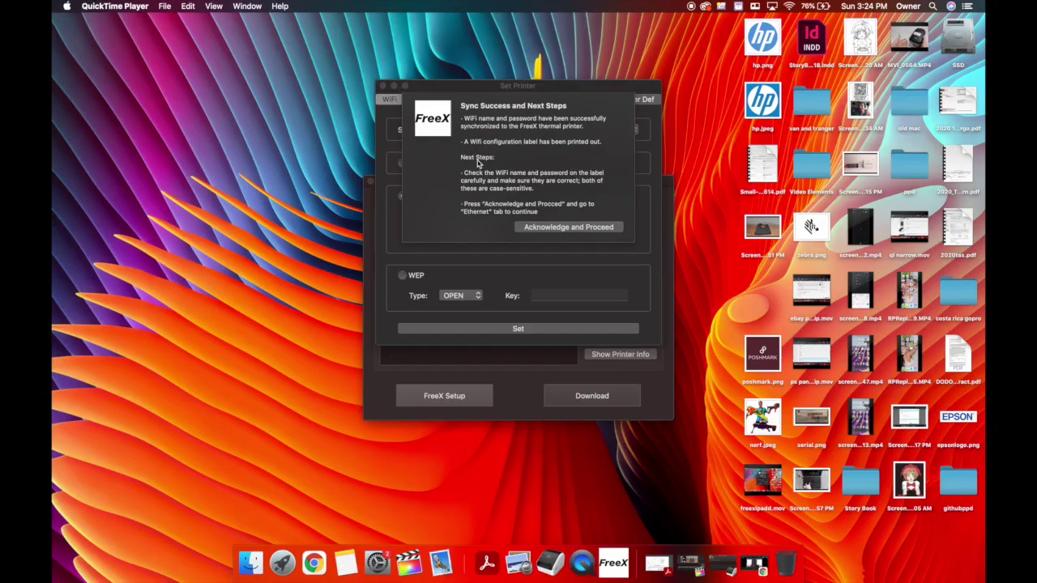
Acknowledge the sync success and switch to the printer's Ethernet IP settings.
click(542, 229)
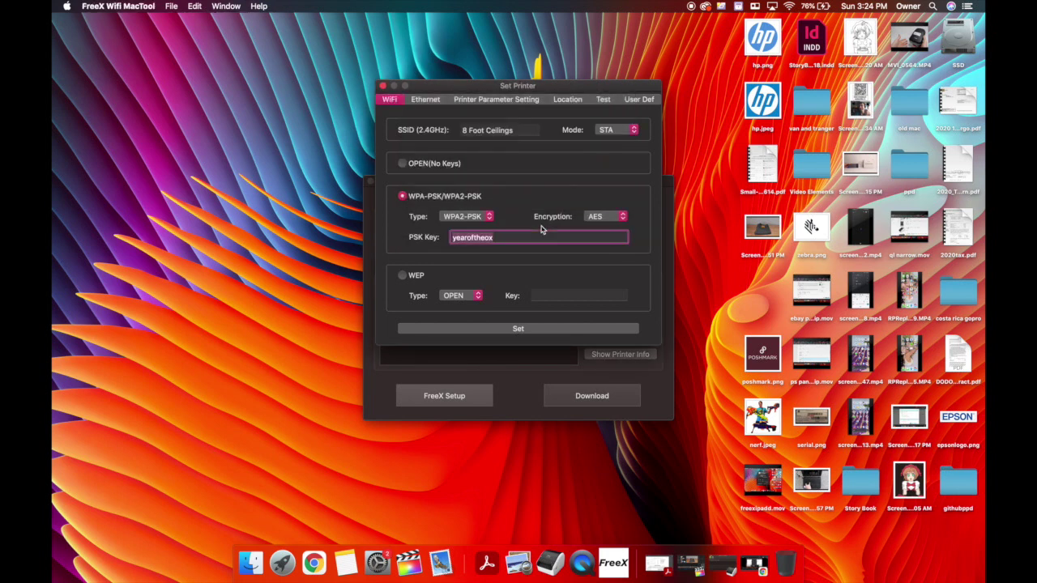
click(423, 99)
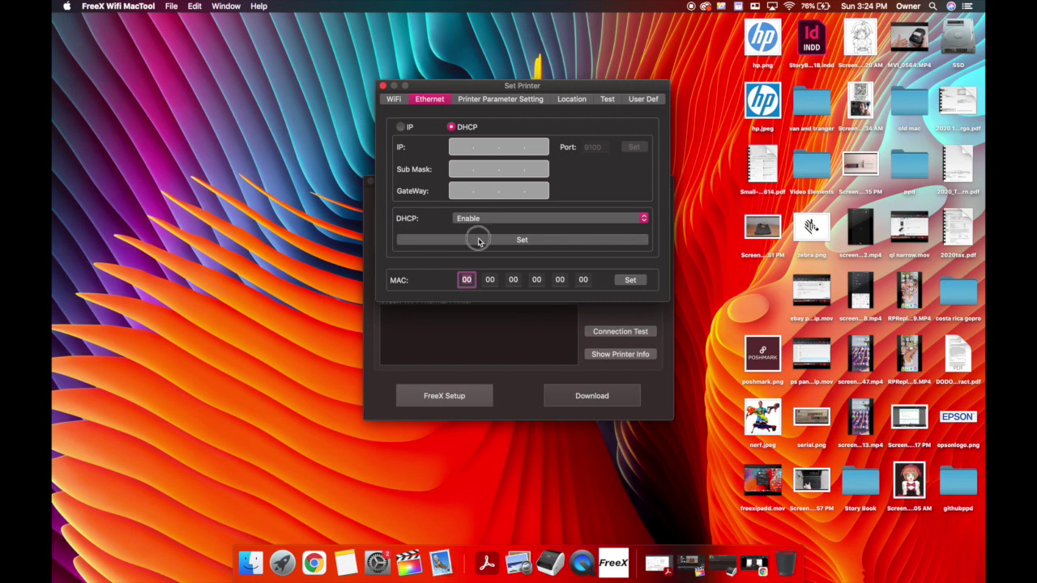
Apply DHCP to the printer, dismiss the restart notice, and close the Set Printer sheet.
click(478, 240)
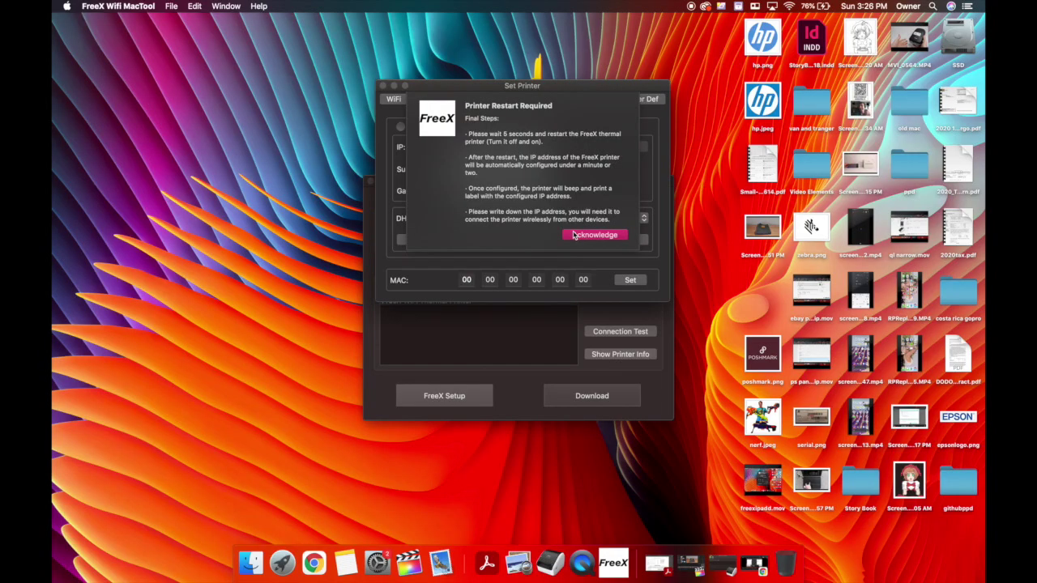
key(Return)
click(383, 87)
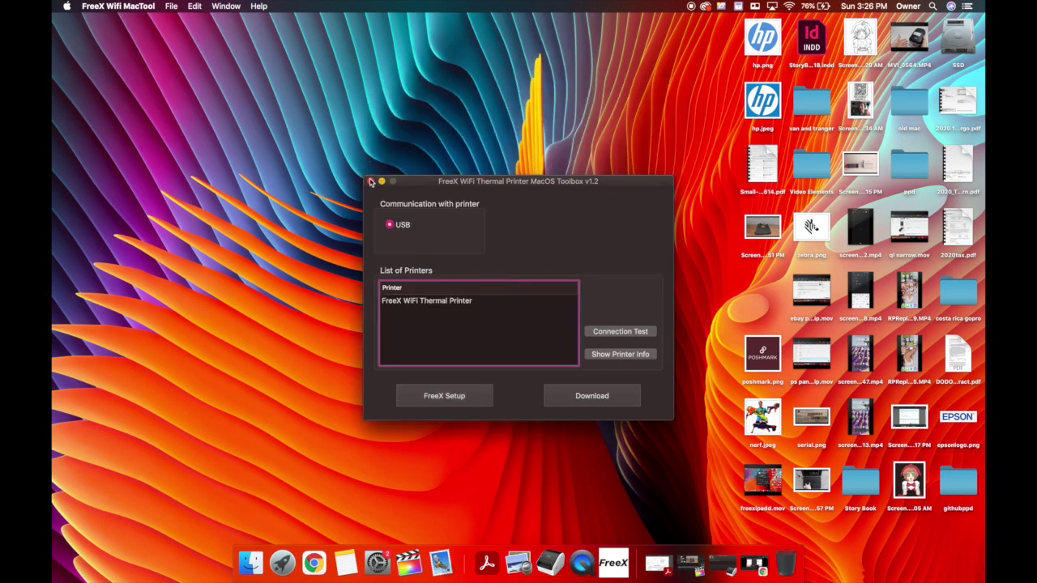
Quit the toolbox, open Printers & Scanners via a Spotlight search for 'printer', and start adding a printer.
click(371, 179)
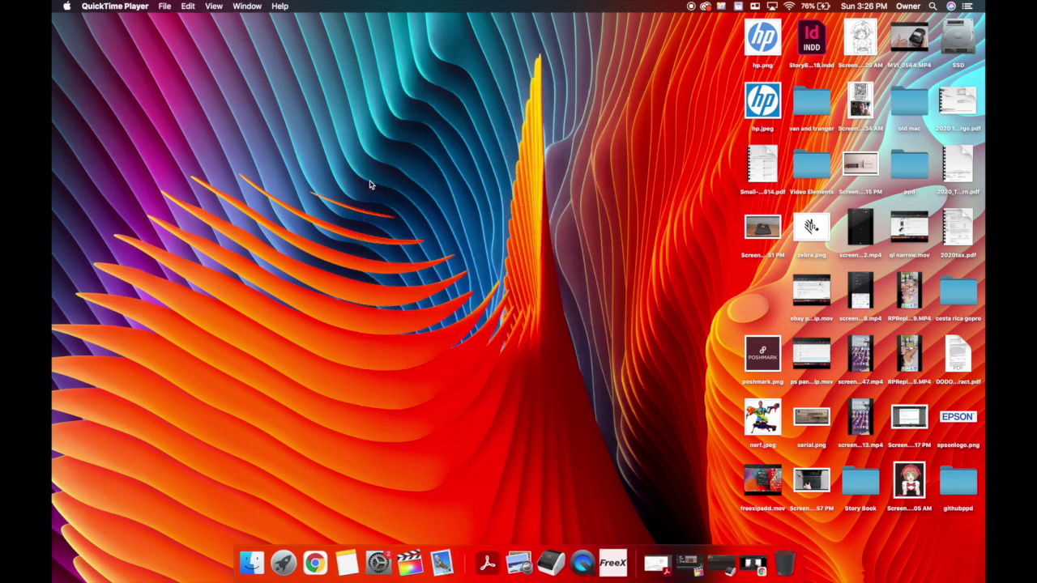
click(933, 5)
text(printer)
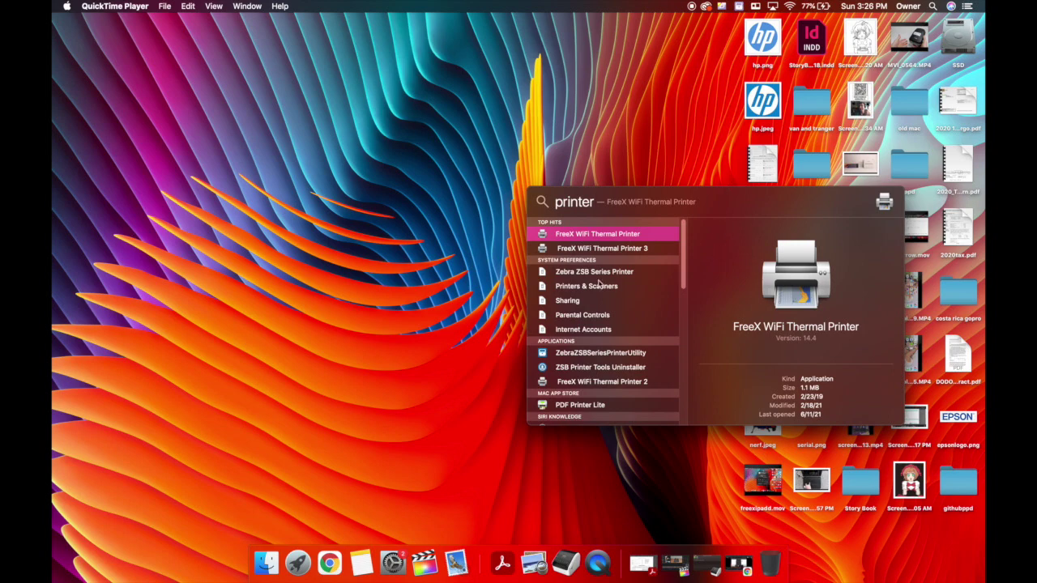
click(563, 288)
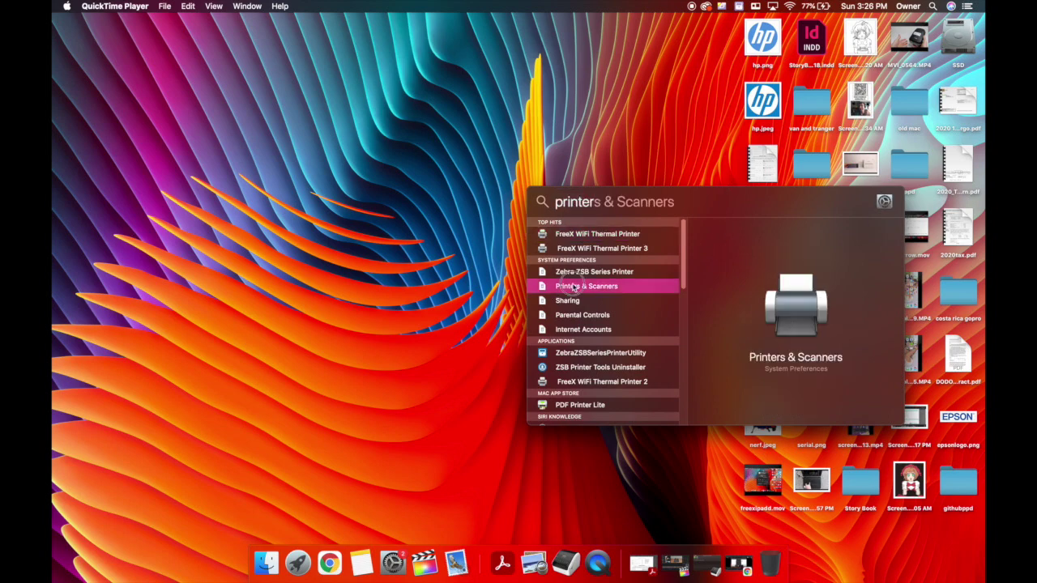
double_click(572, 287)
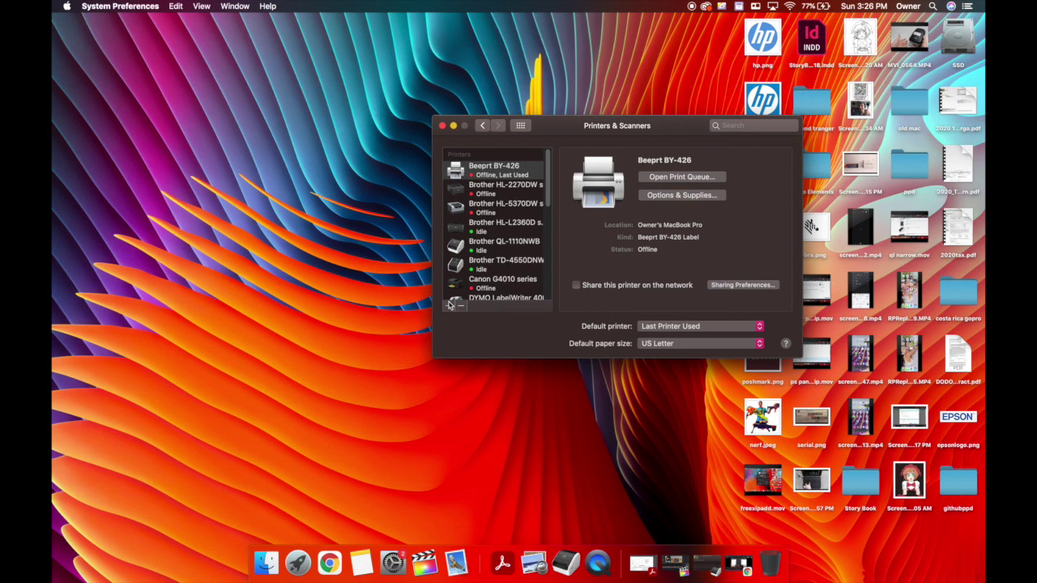
click(447, 307)
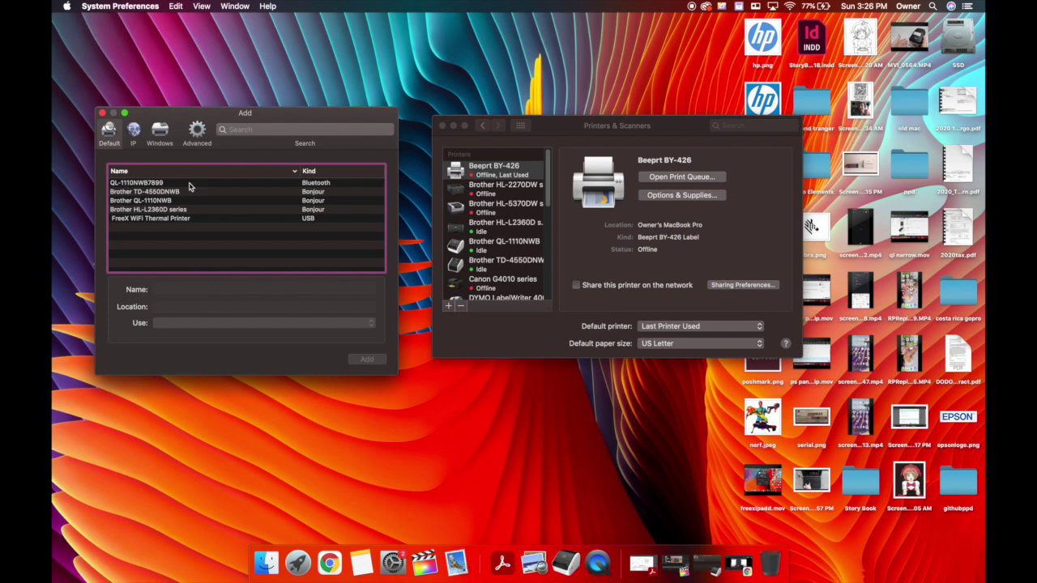
Add an IP printer at 192.168.1.251 using the HP Jetdirect - Socket protocol.
click(133, 130)
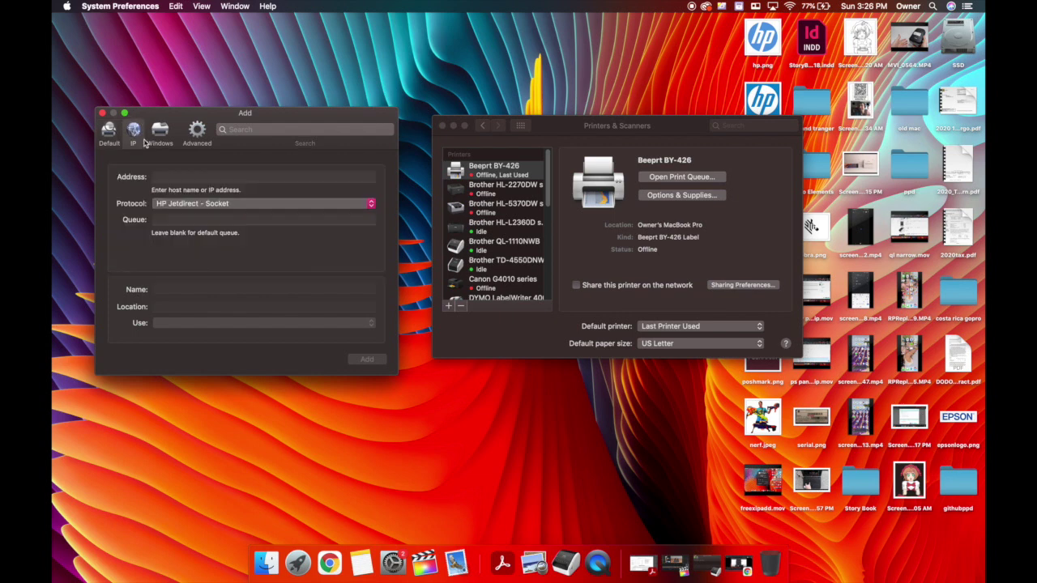
click(162, 175)
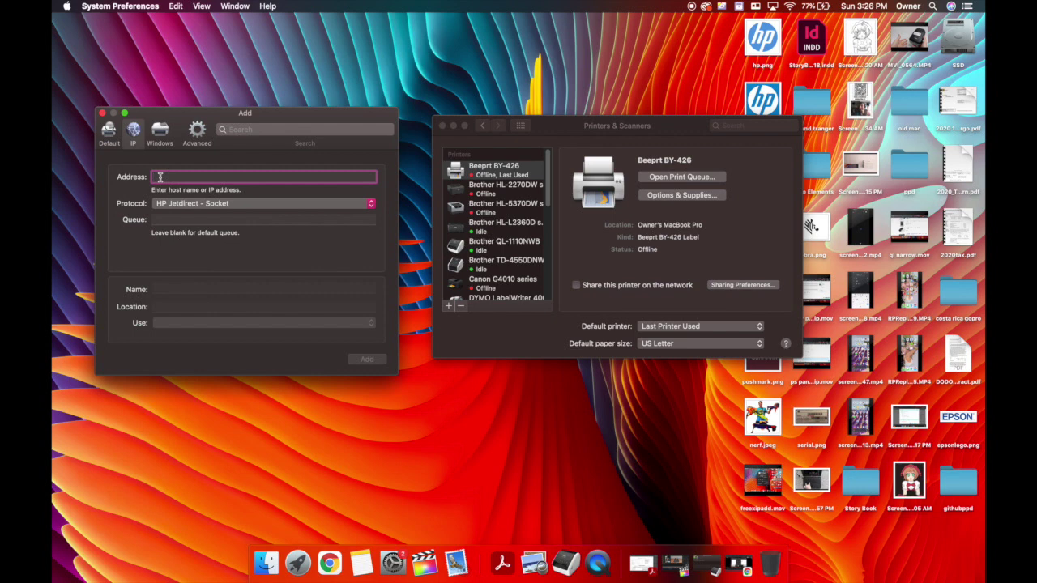
text(192)
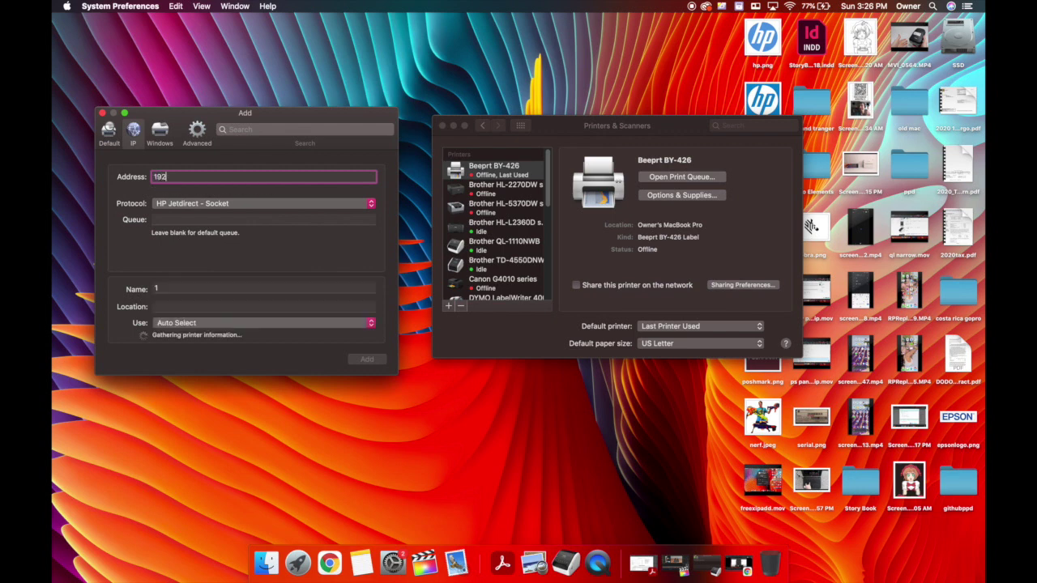
text(.168.1)
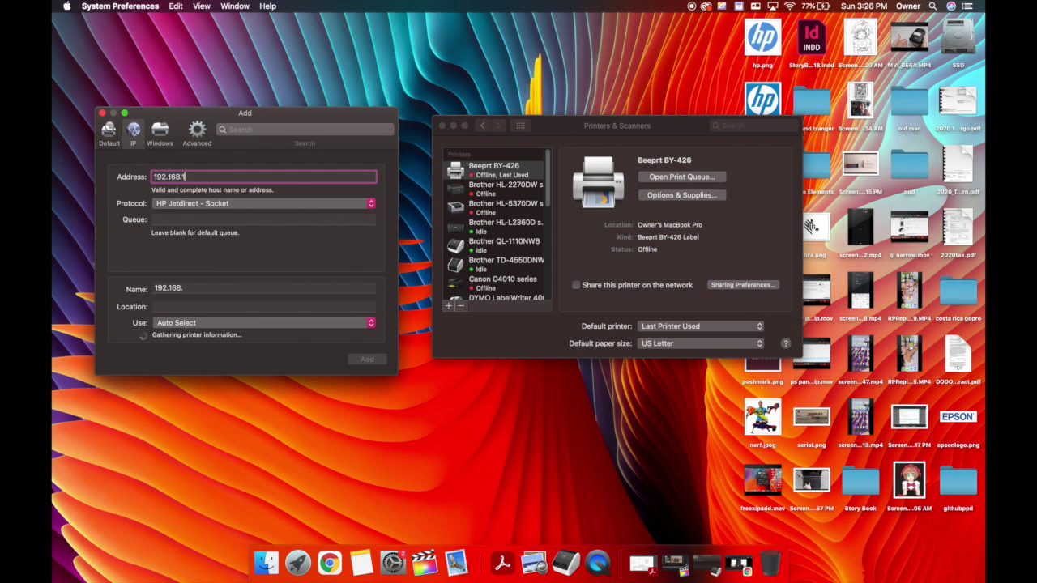
text(.251)
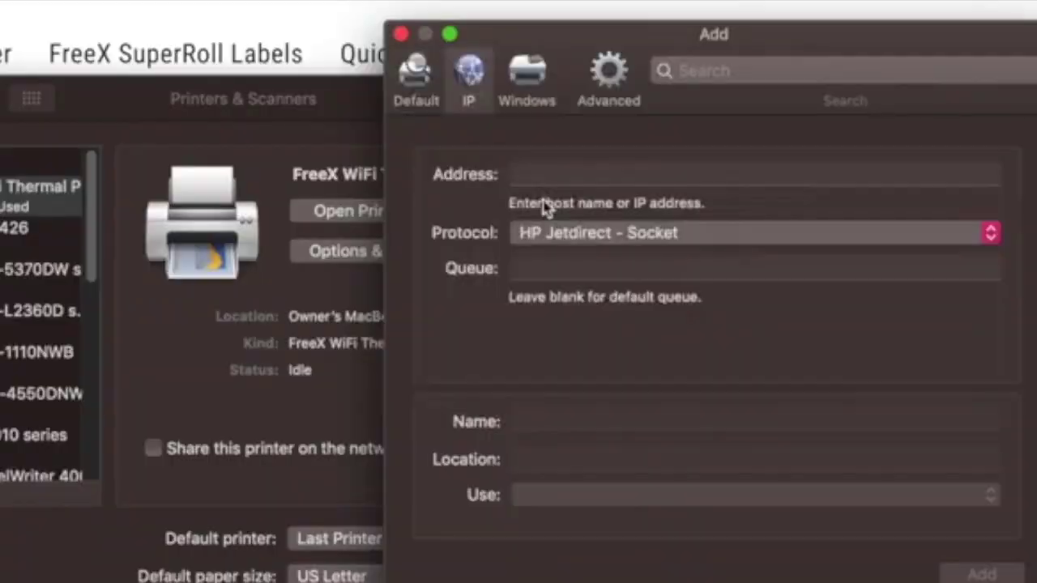
click(519, 233)
click(528, 232)
click(535, 237)
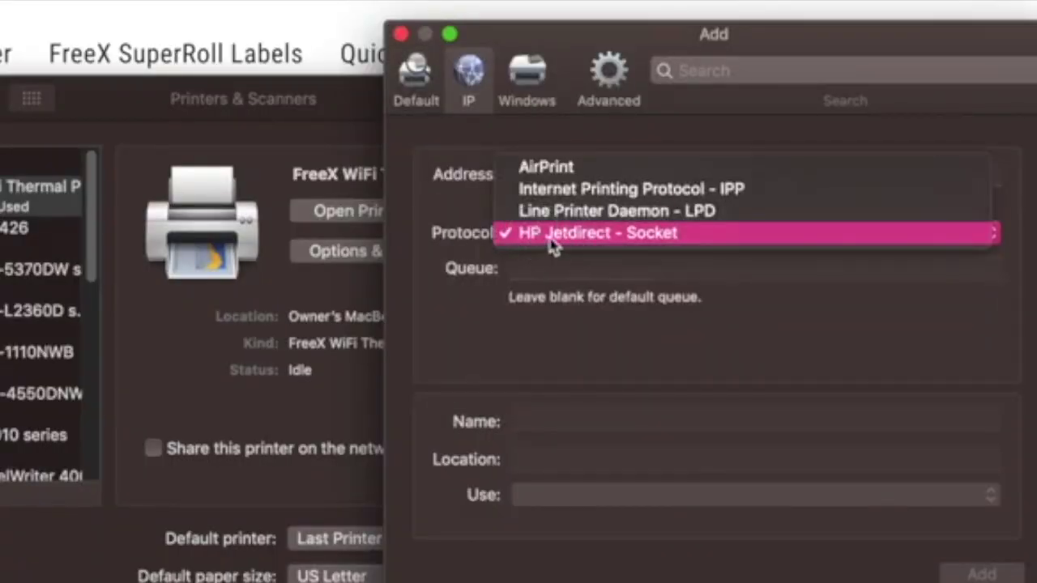
click(609, 239)
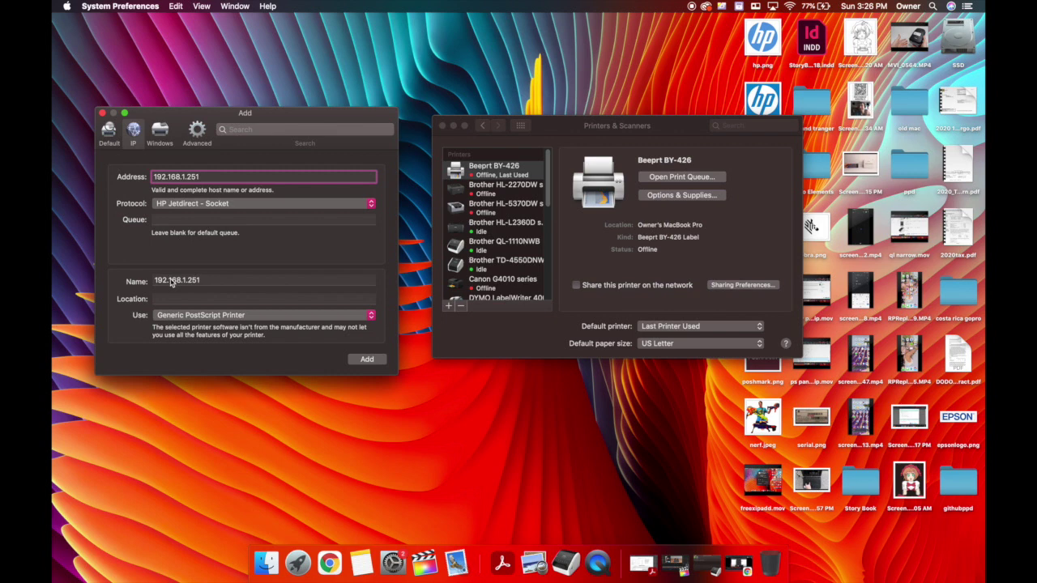
Name the printer Wireless Freex and choose to select its printer software manually.
click(169, 281)
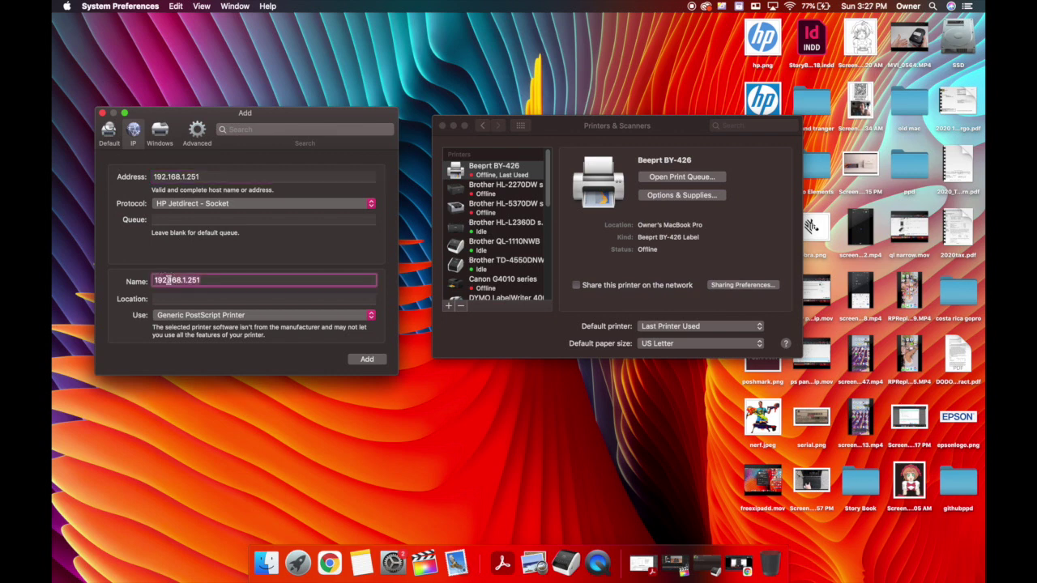
text(Wireless Freex)
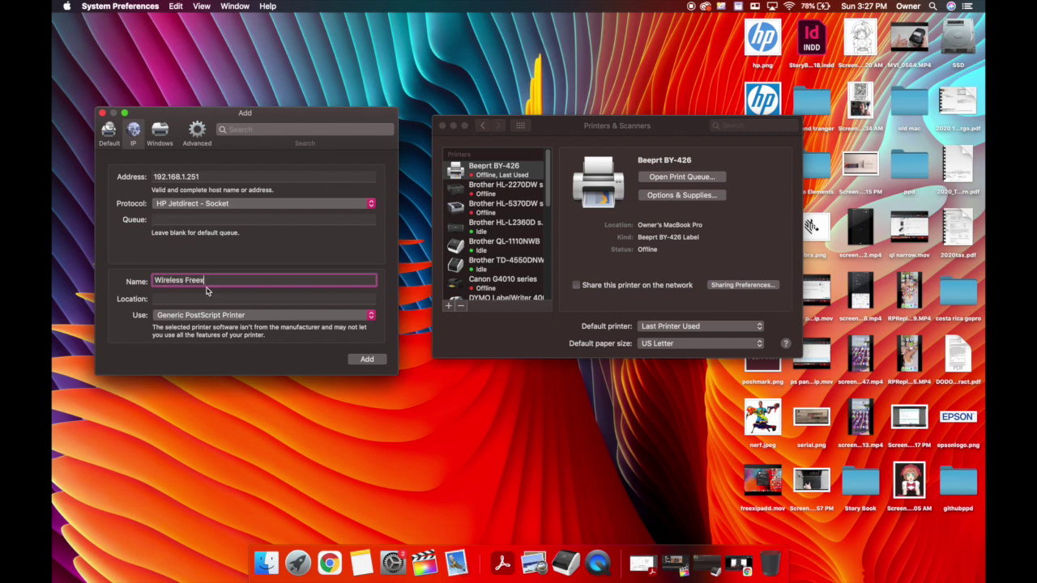
click(171, 322)
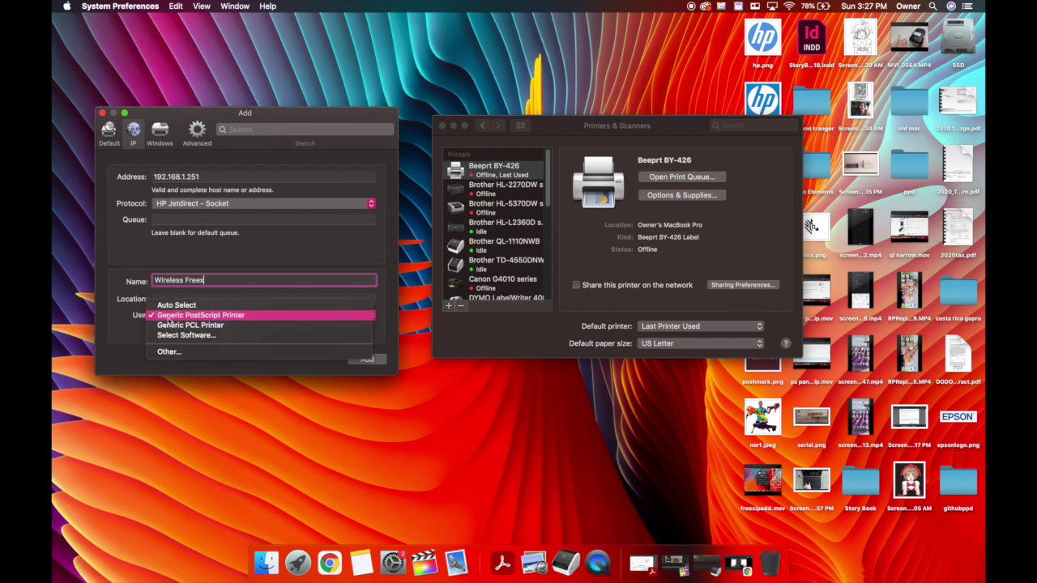
click(170, 336)
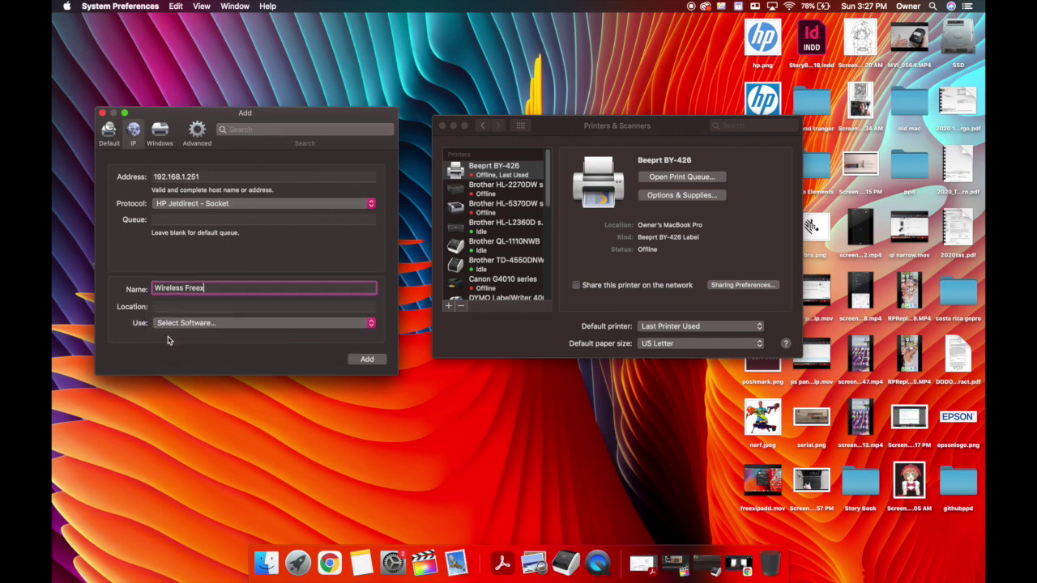
Pick the FreeX WiFi Thermal Printer driver, add Wireless Freex despite the duplicate prompt, and load the 4x6 label page.
text(free)
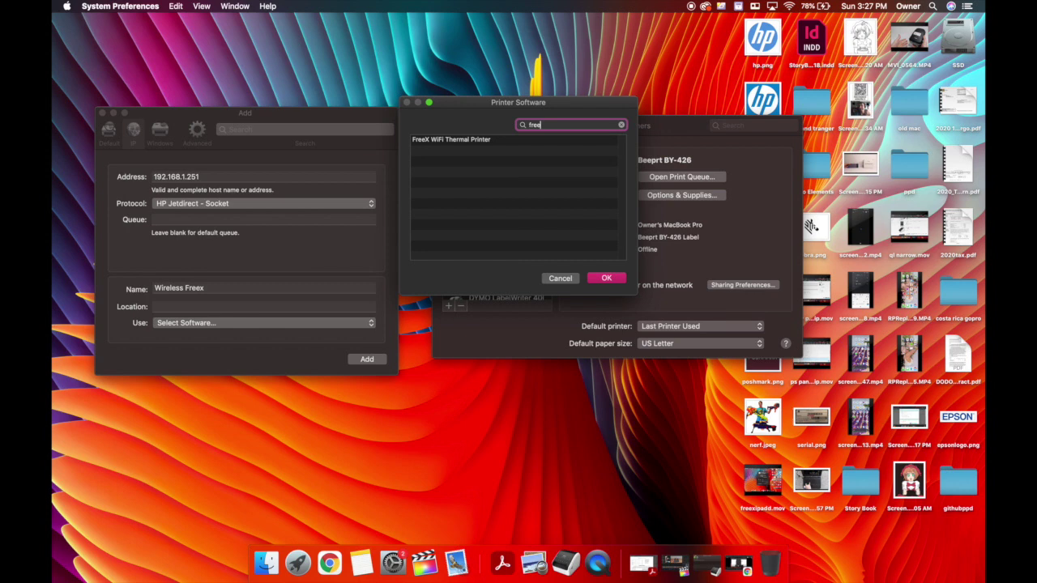
click(418, 141)
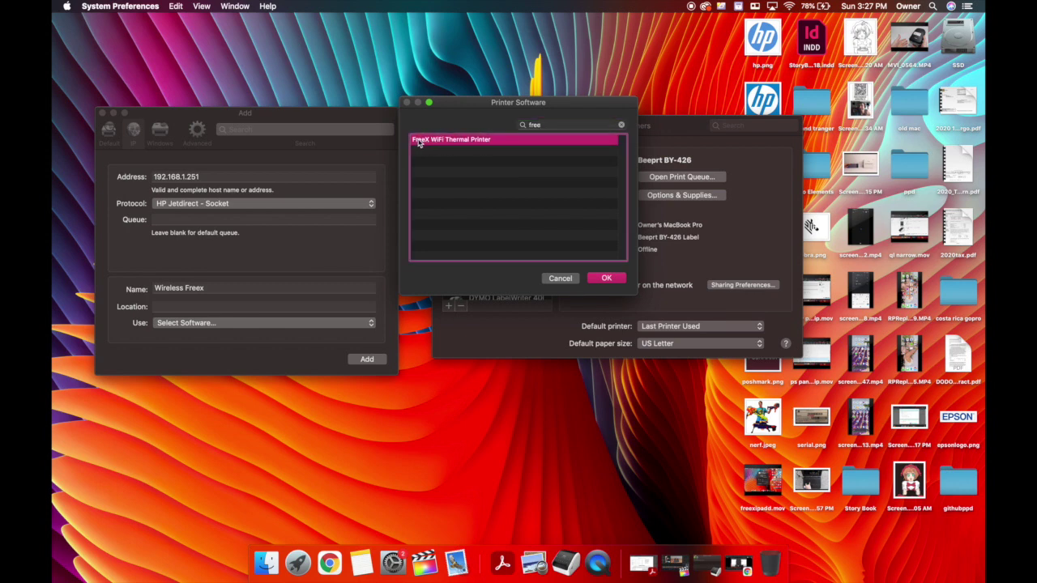
click(606, 281)
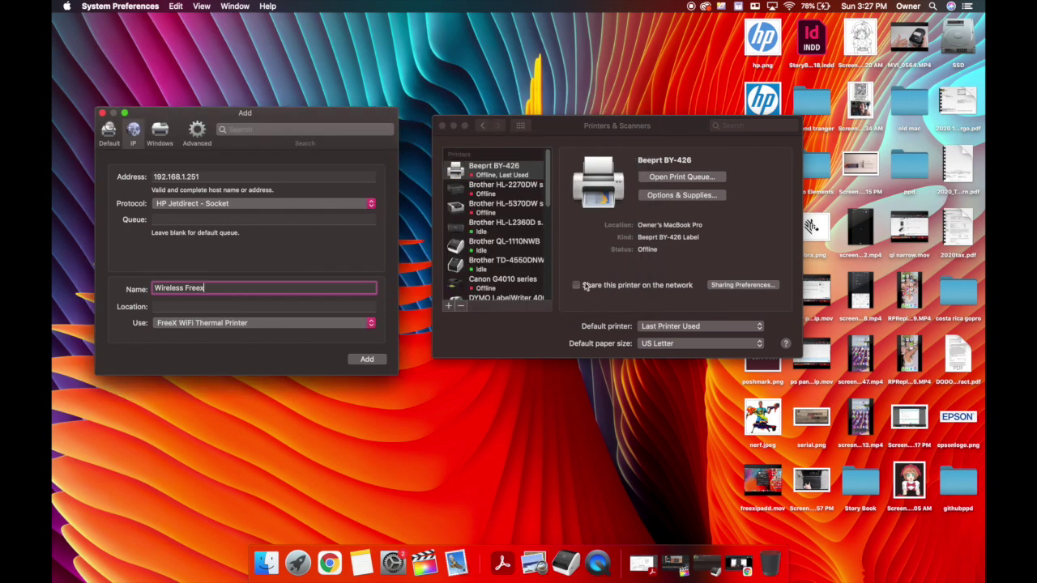
click(361, 359)
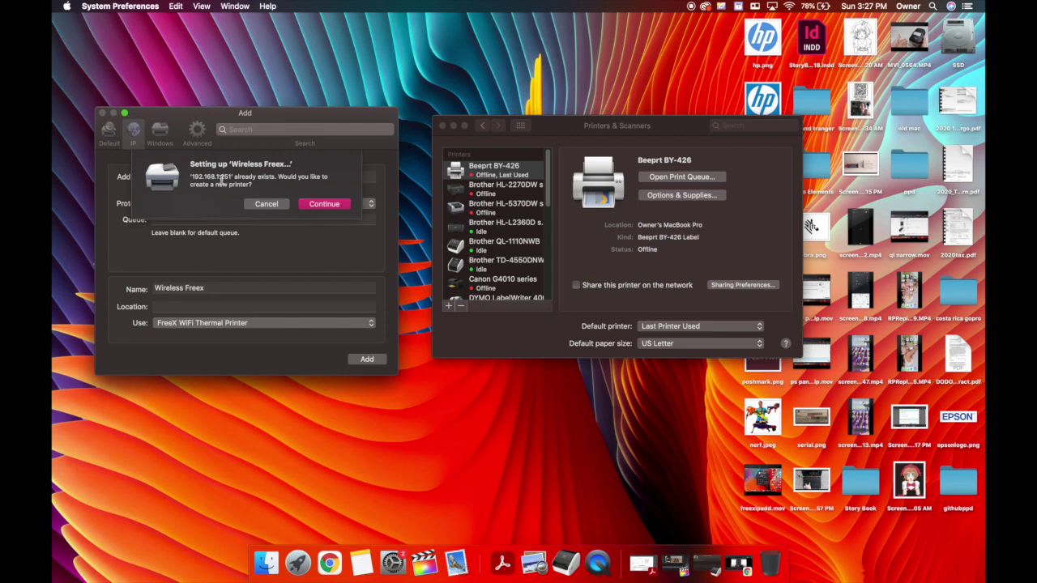
click(321, 205)
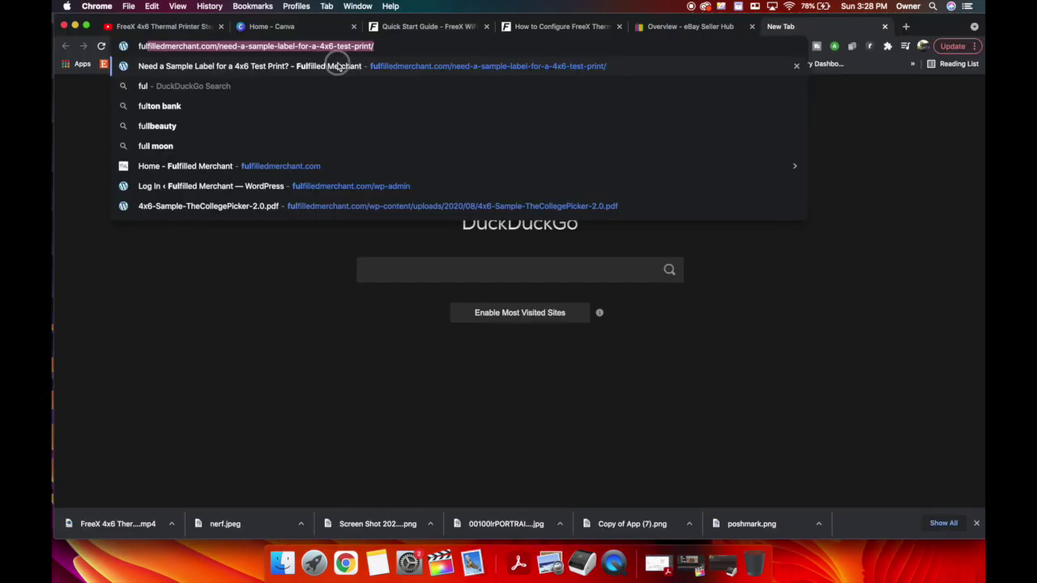
click(338, 66)
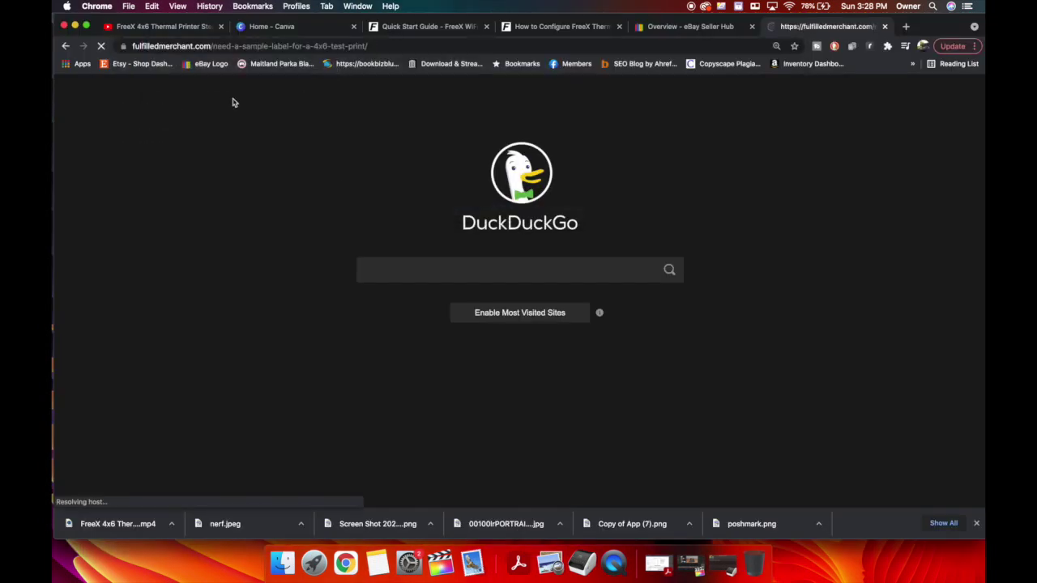
Download the 4x6 sample label PDF and choose Wireless Freex as the print destination.
scroll(298, 209, down, 3)
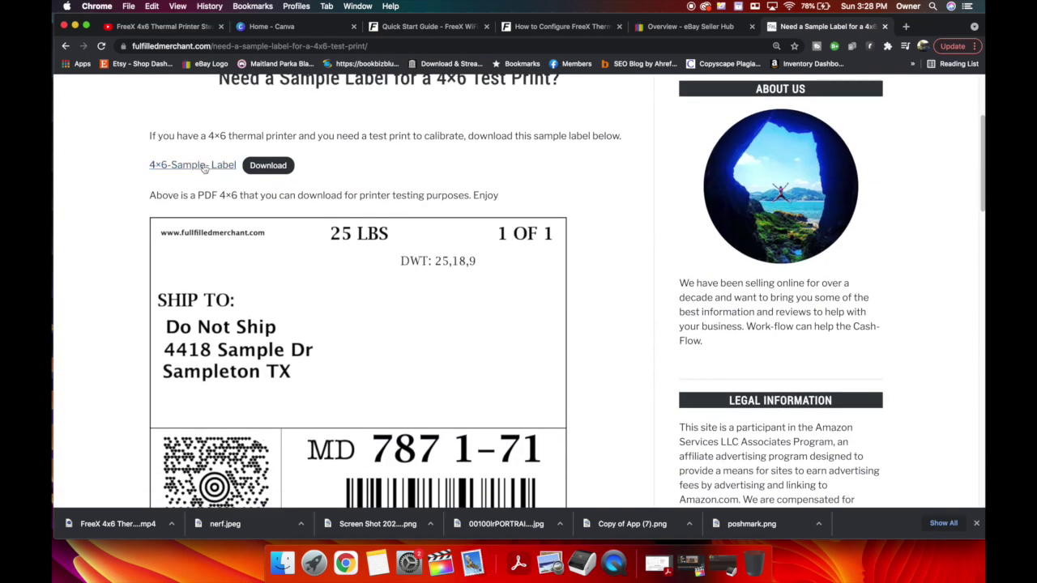
click(247, 166)
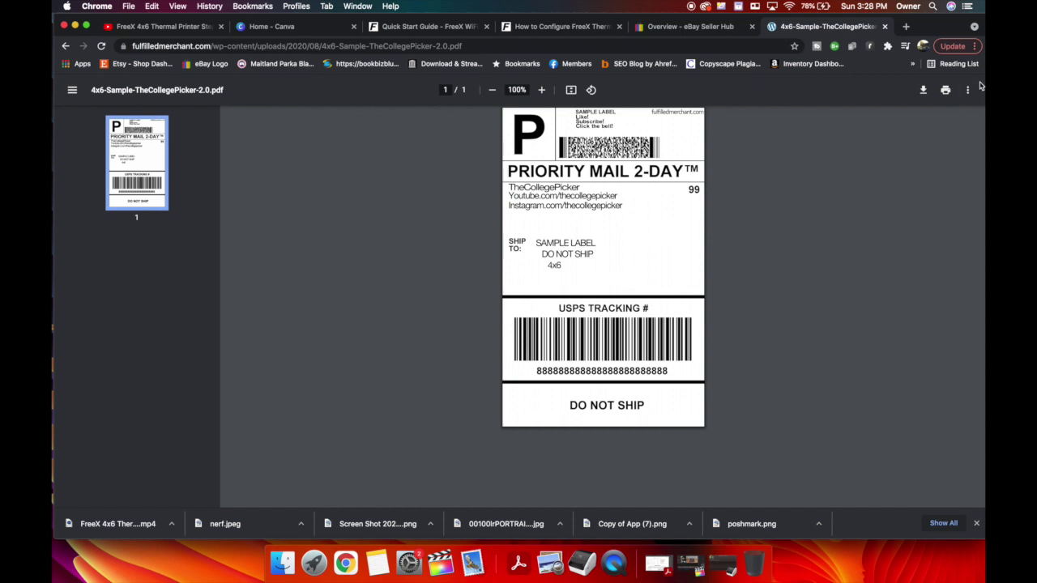
click(945, 90)
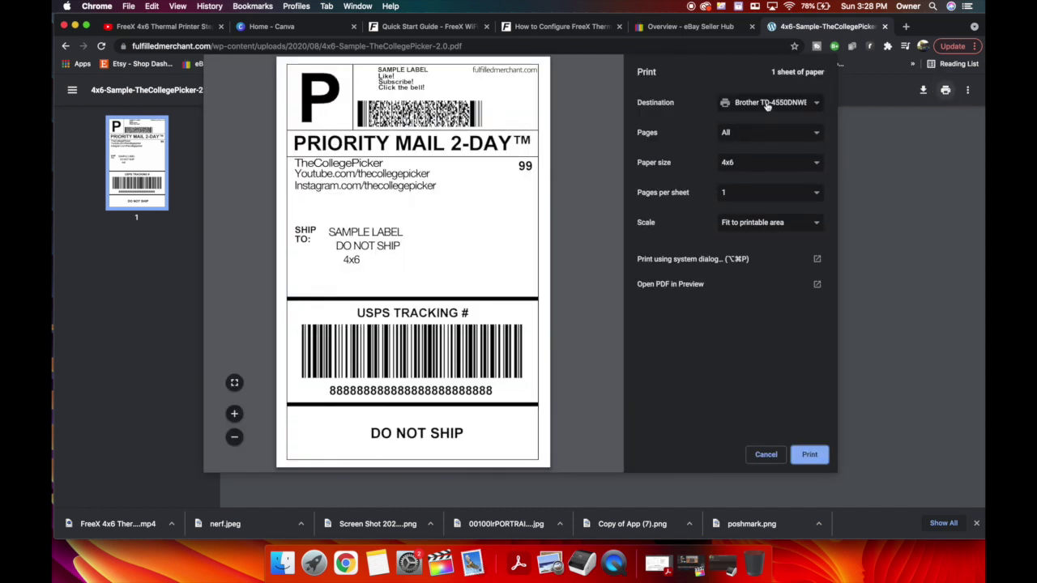
click(765, 105)
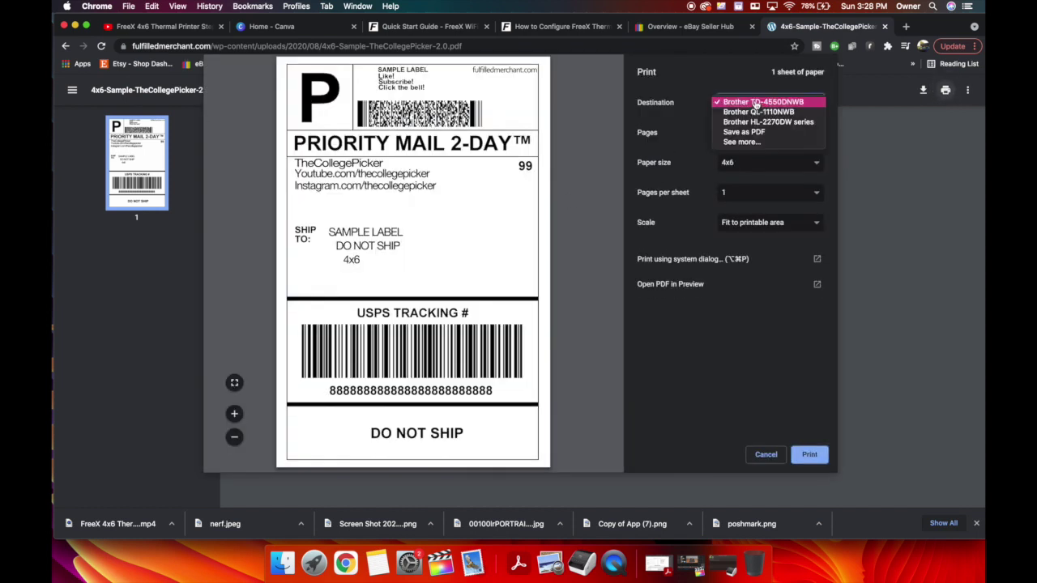
click(741, 142)
scroll(395, 361, down, 3)
click(396, 356)
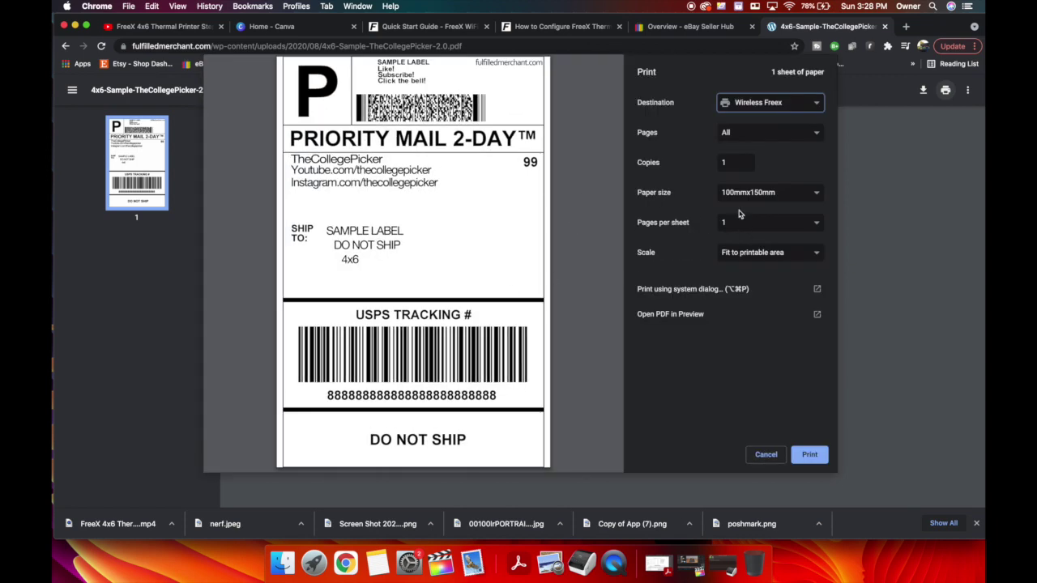
Set the paper size to 4.00x6.00" and print the label.
click(735, 195)
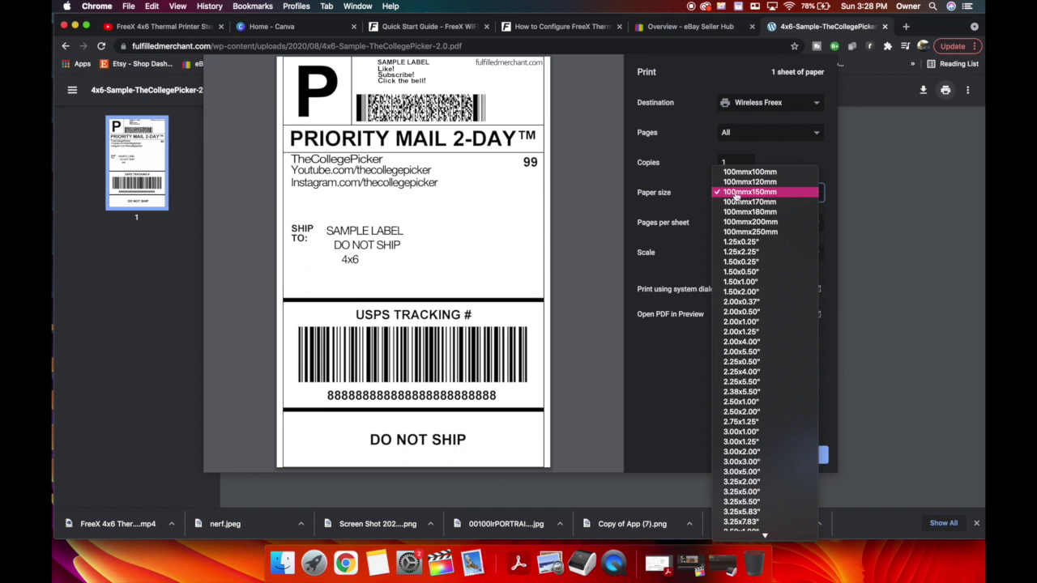
scroll(734, 373, down, 3)
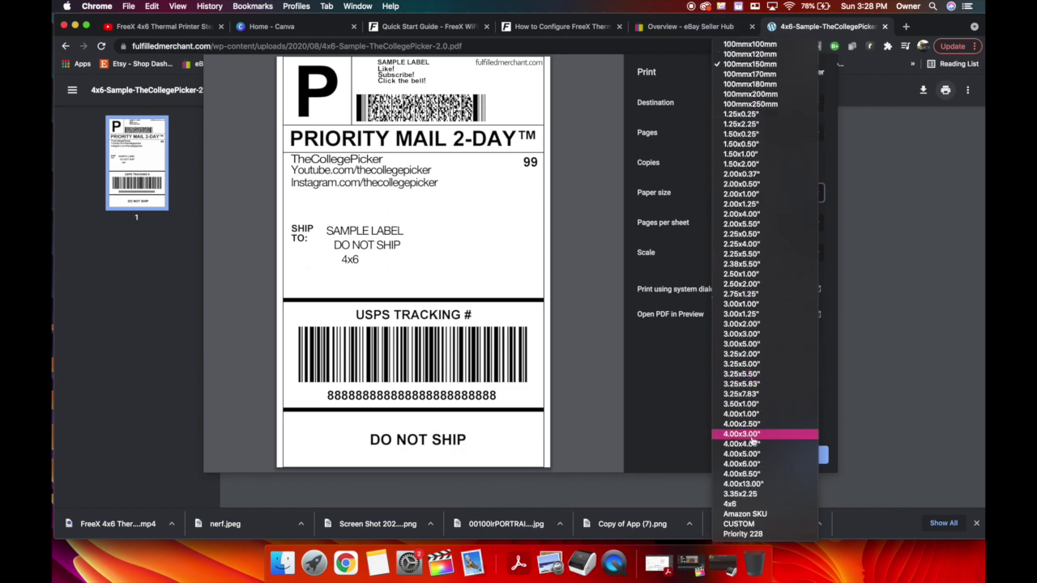
click(736, 465)
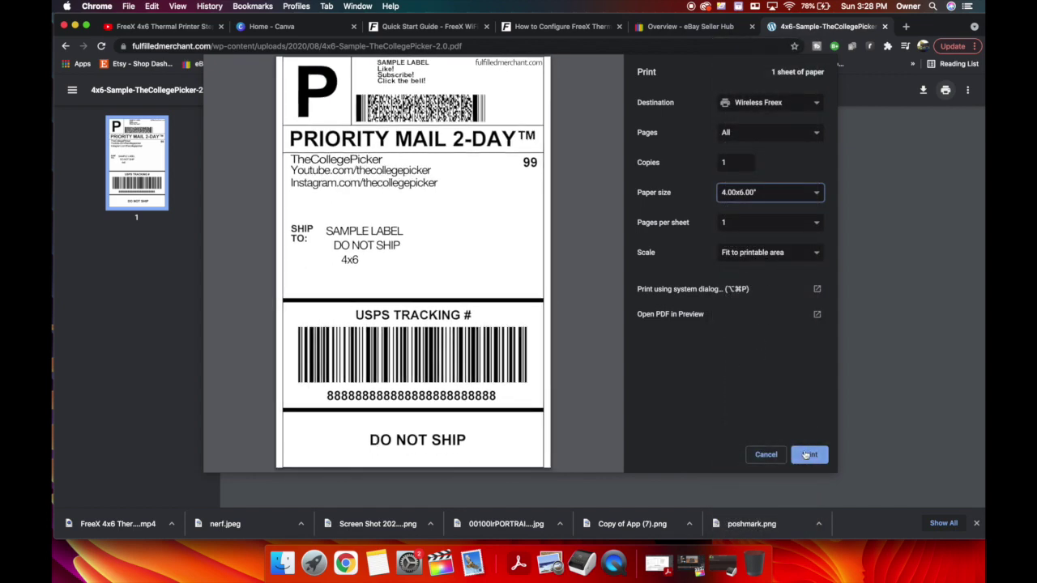
click(806, 455)
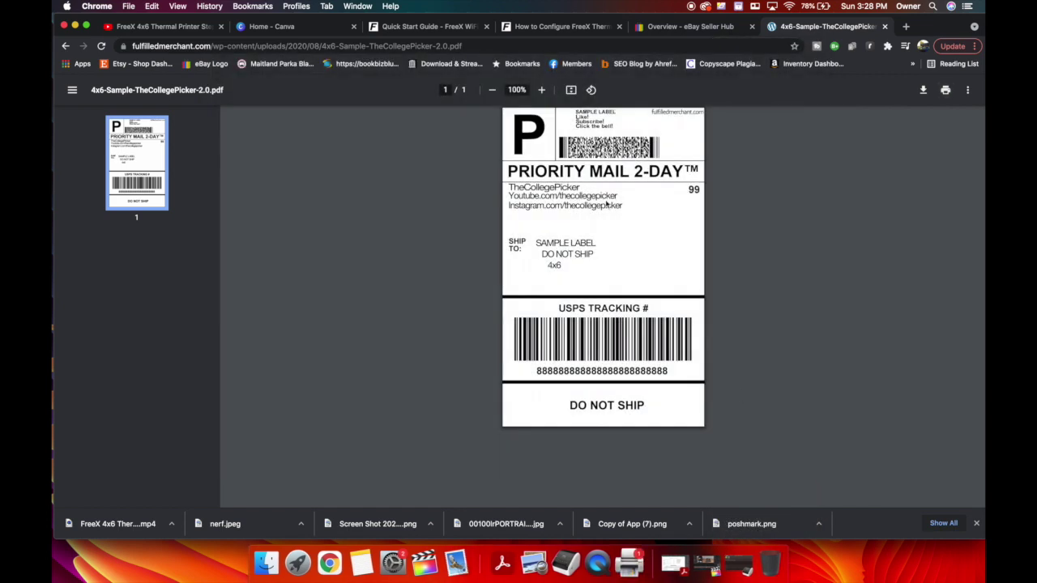
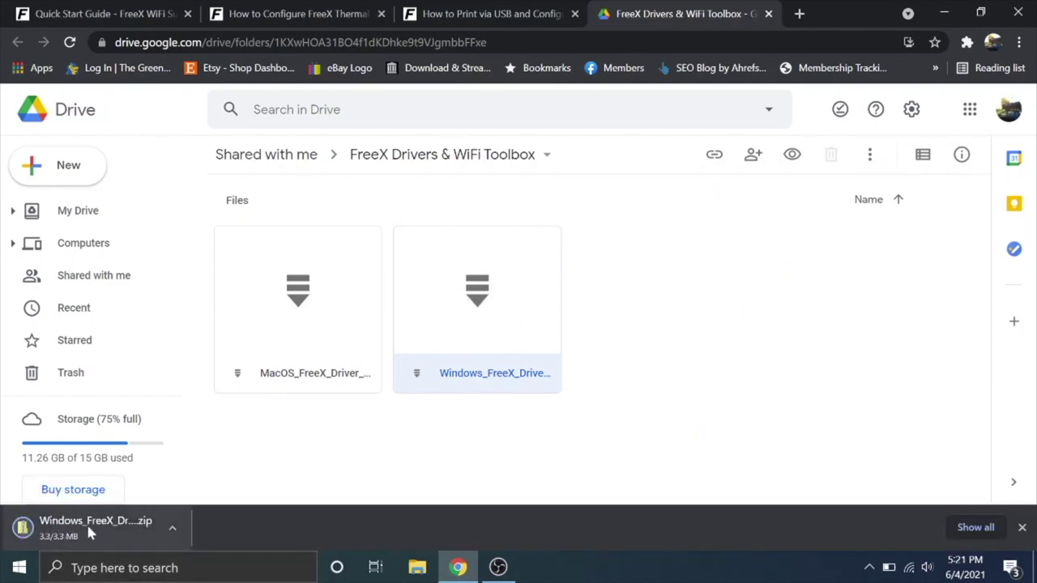
Open the Windows_FreeX_Driver_Toolbox_v1.2 zip in Downloads and start its thermal printer driver installer.
click(417, 567)
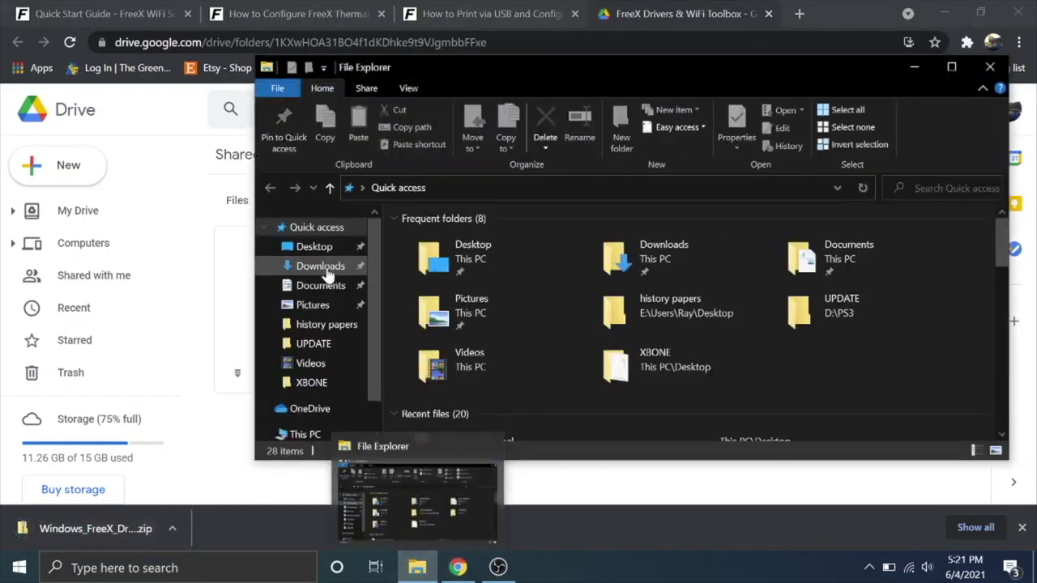
click(327, 269)
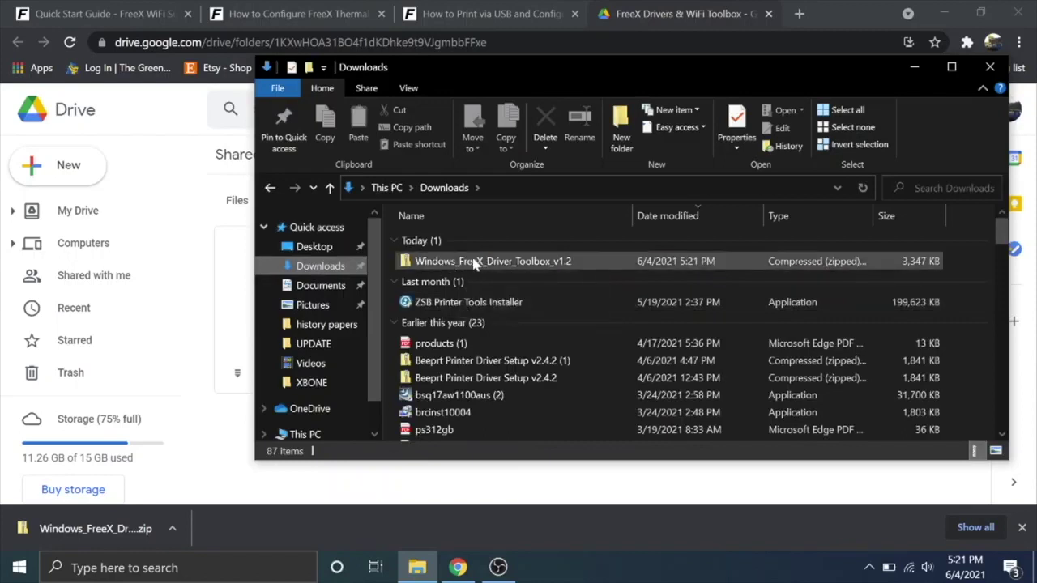
double_click(476, 262)
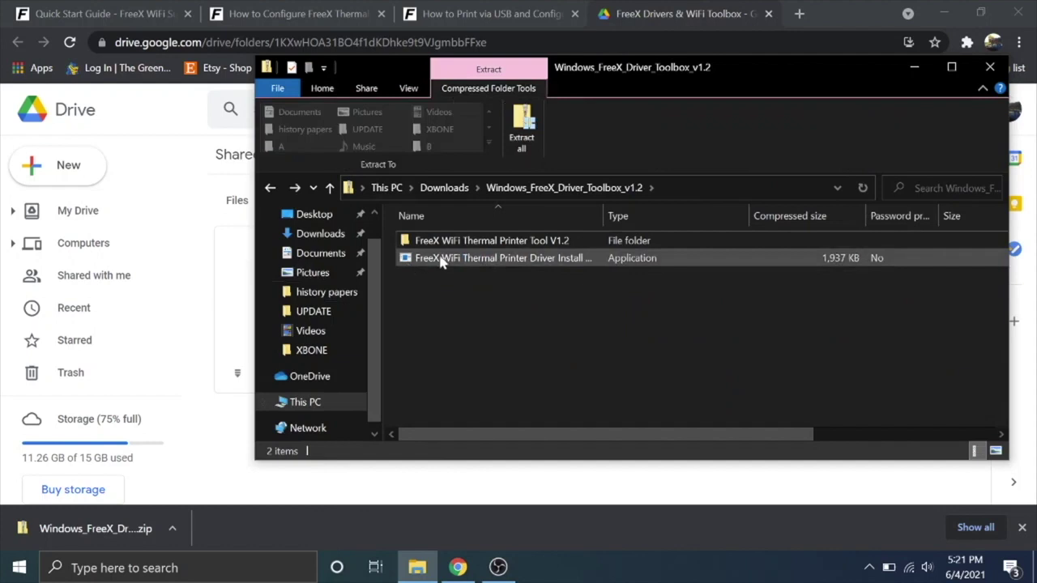
double_click(504, 260)
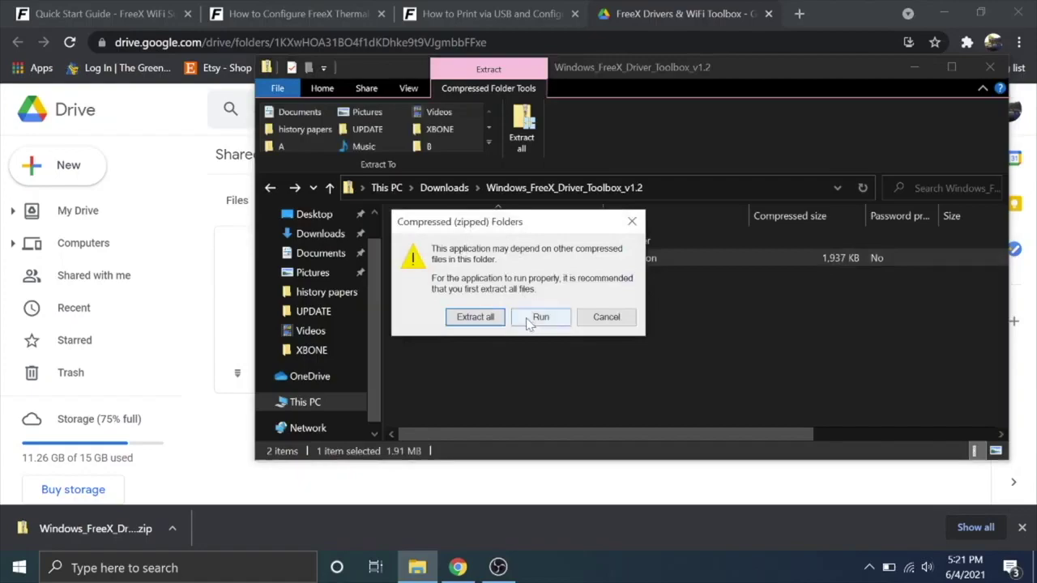
Run the installer in English, allow the FreeX WiFi Printers device software, and finish setup.
click(540, 316)
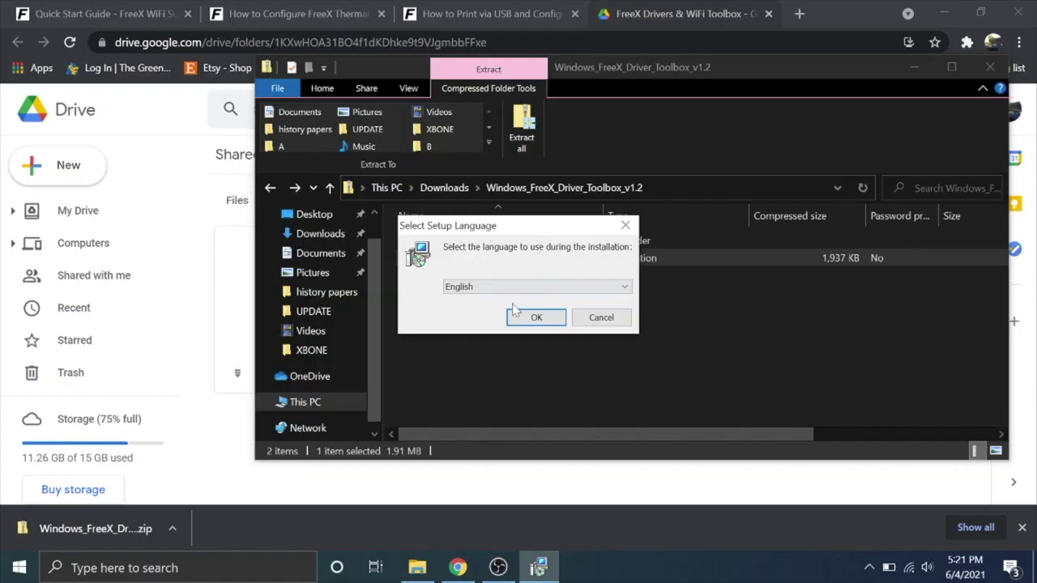
click(532, 317)
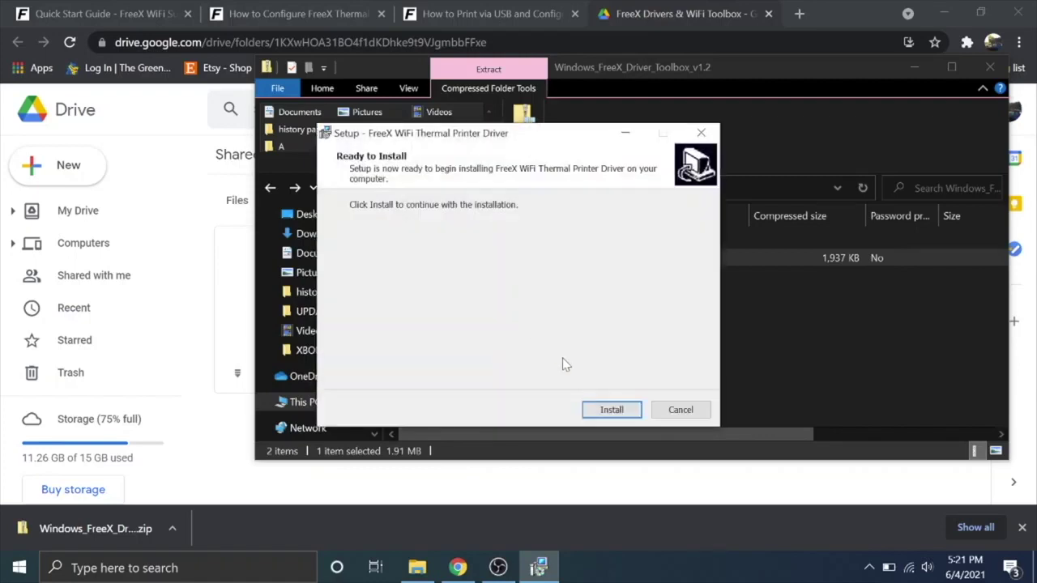
click(611, 410)
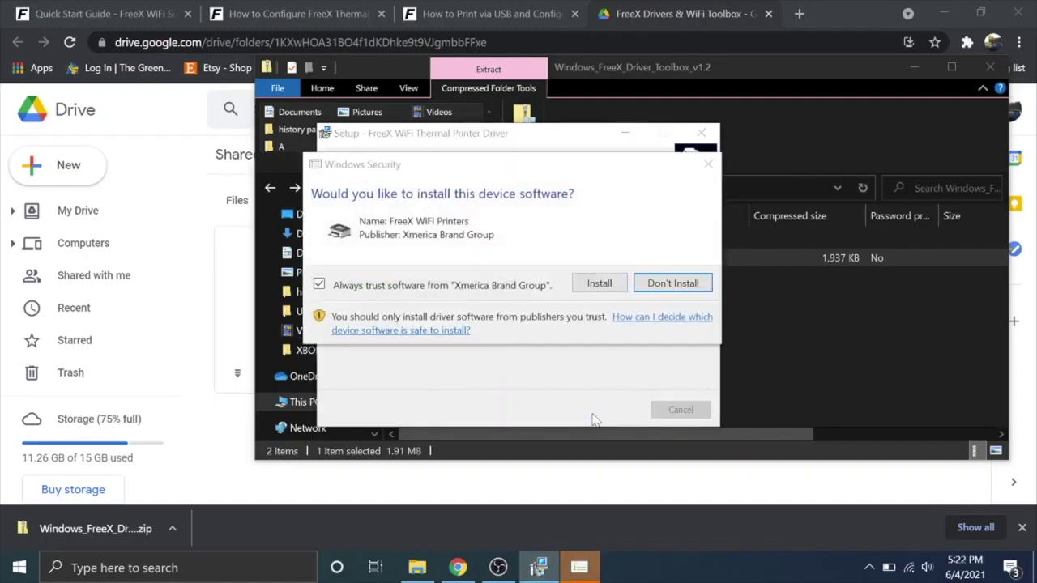
click(583, 286)
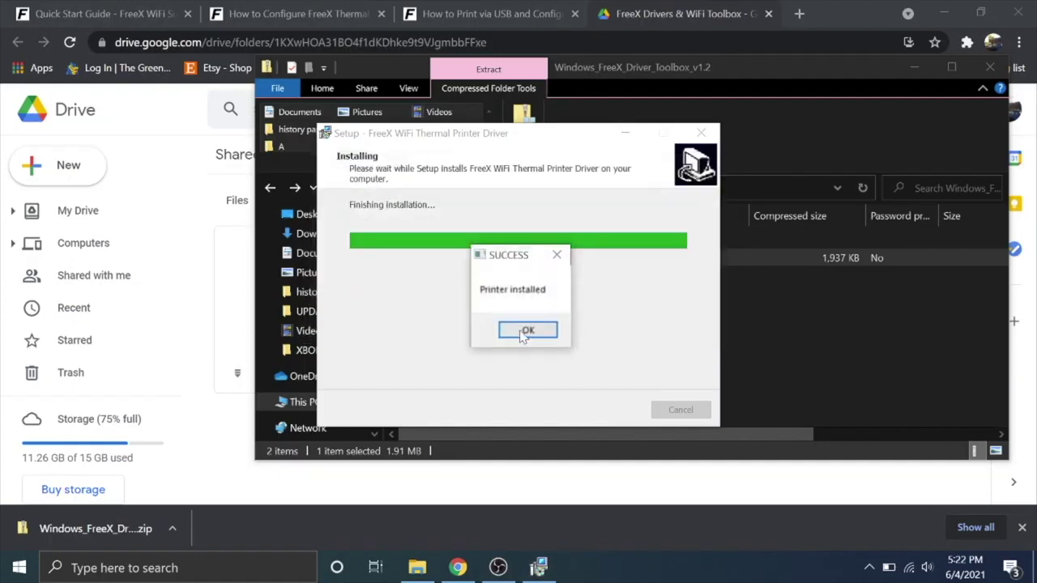
click(526, 331)
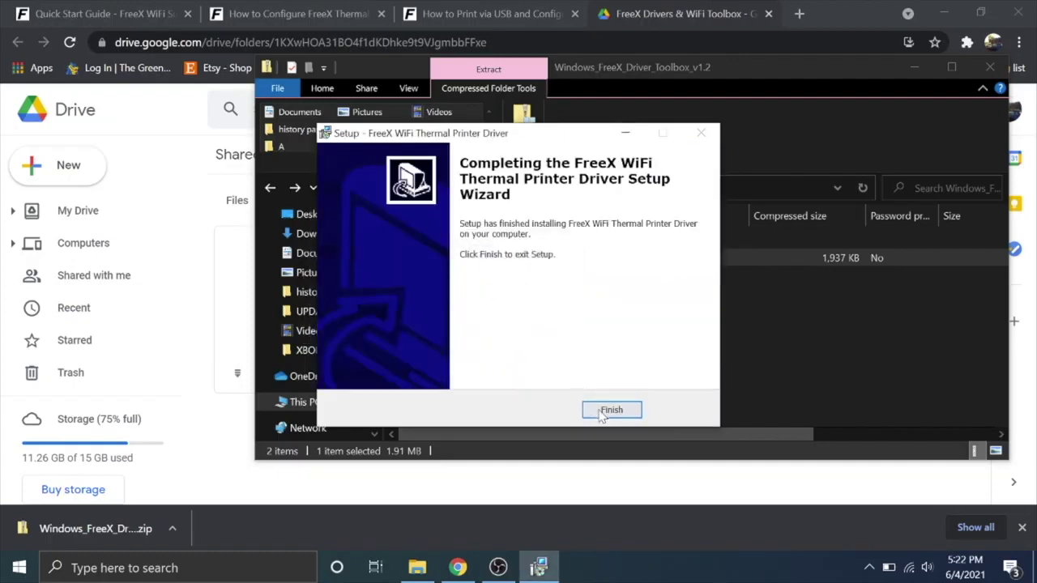
click(611, 411)
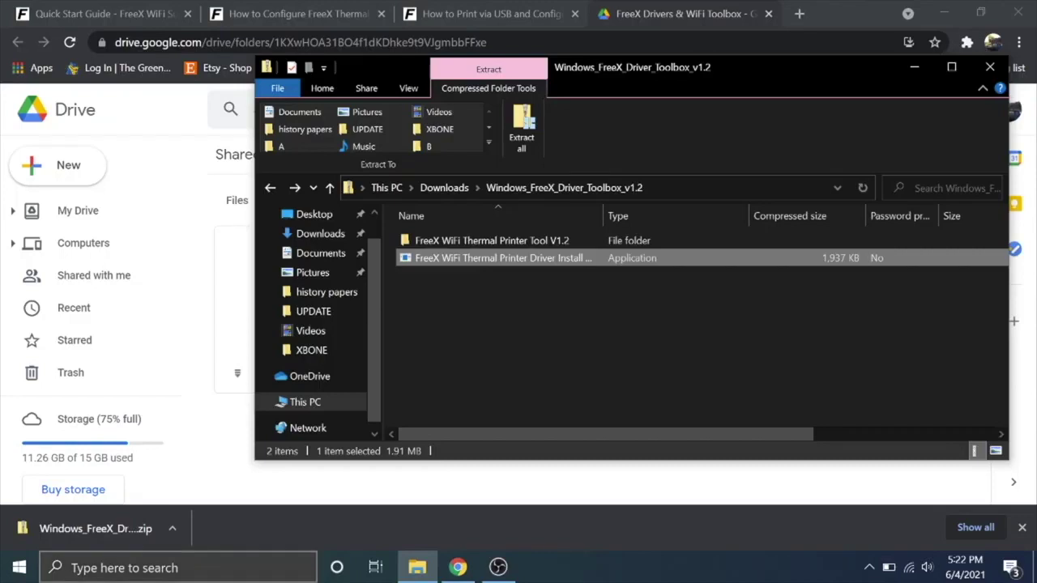
Search 'printer' and open the Printers & scanners settings.
click(82, 569)
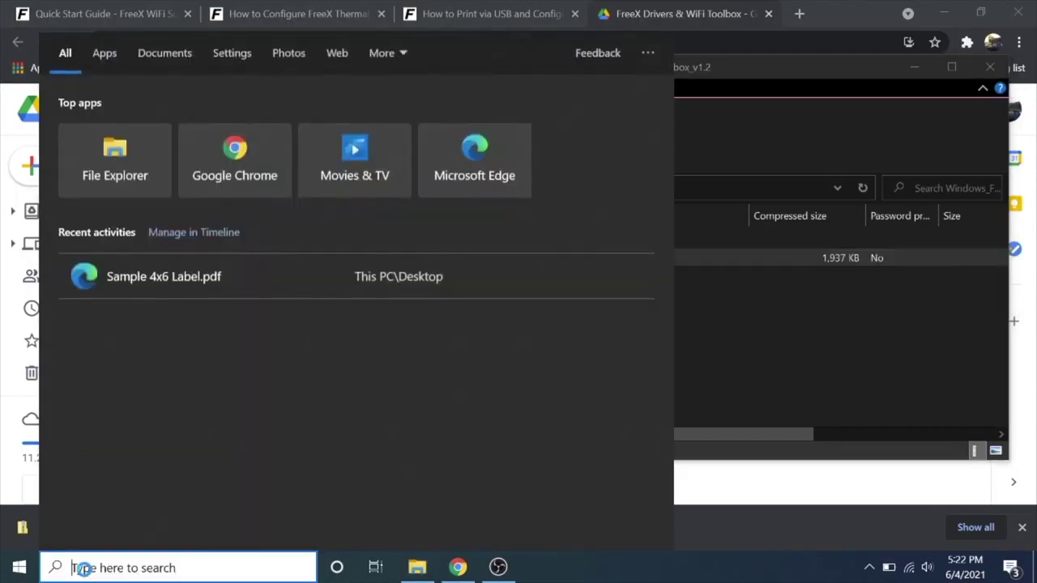
text(printer)
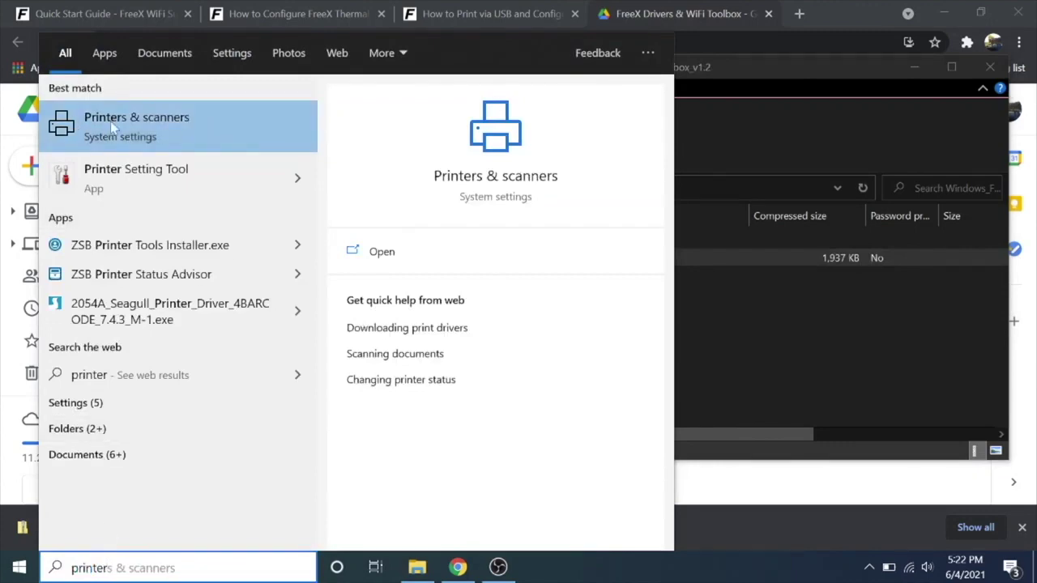
click(152, 125)
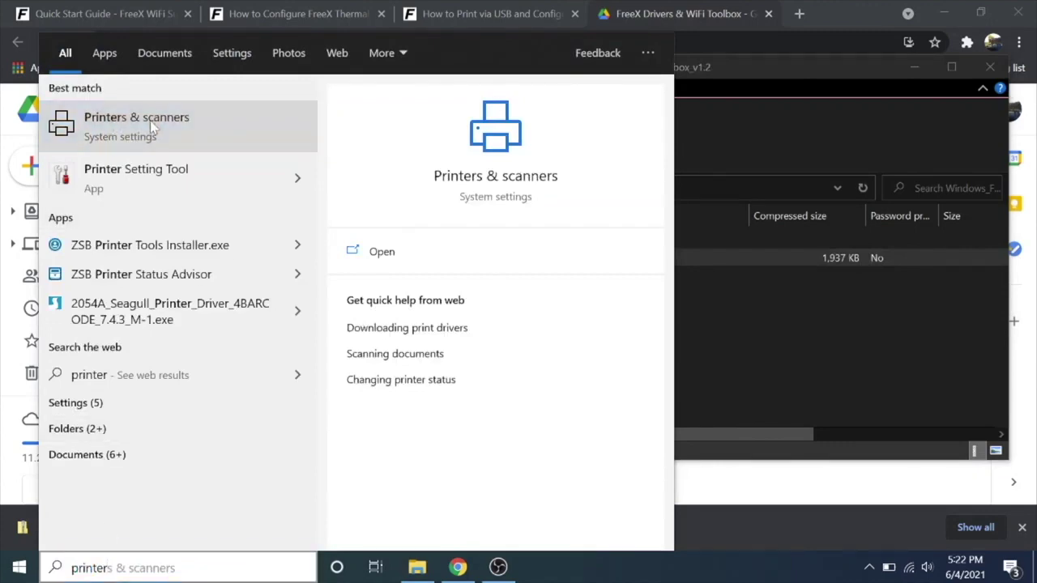
scroll(713, 344, down, 5)
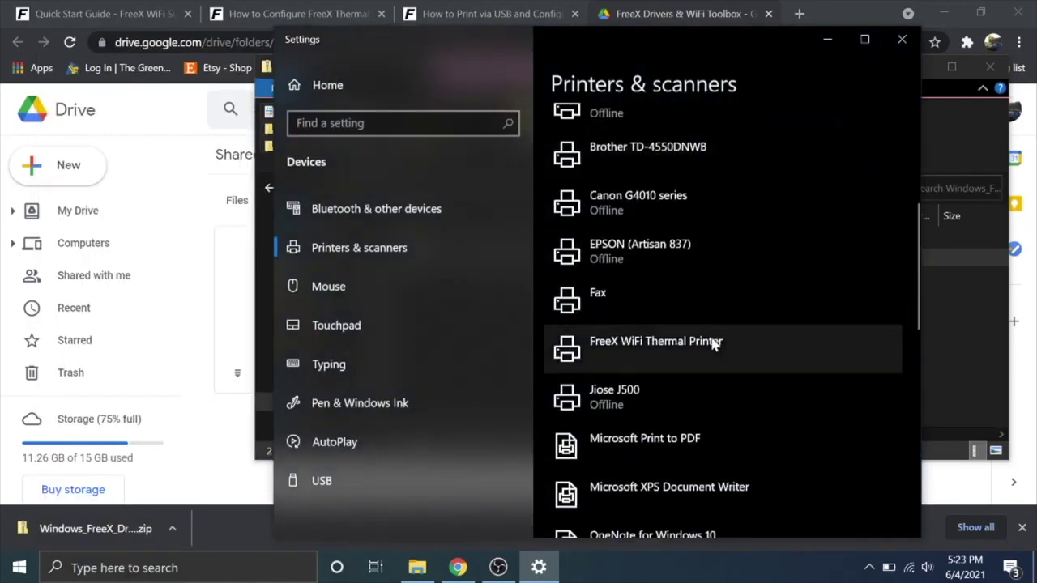
Print a test page on the FreeX WiFi Thermal Printer and open its printing preferences.
click(611, 347)
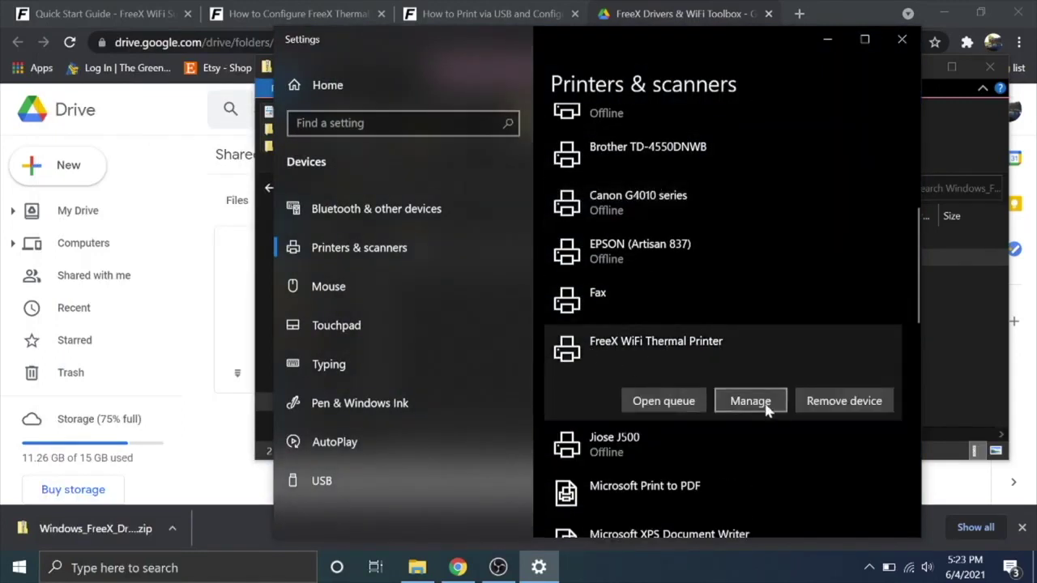
click(751, 401)
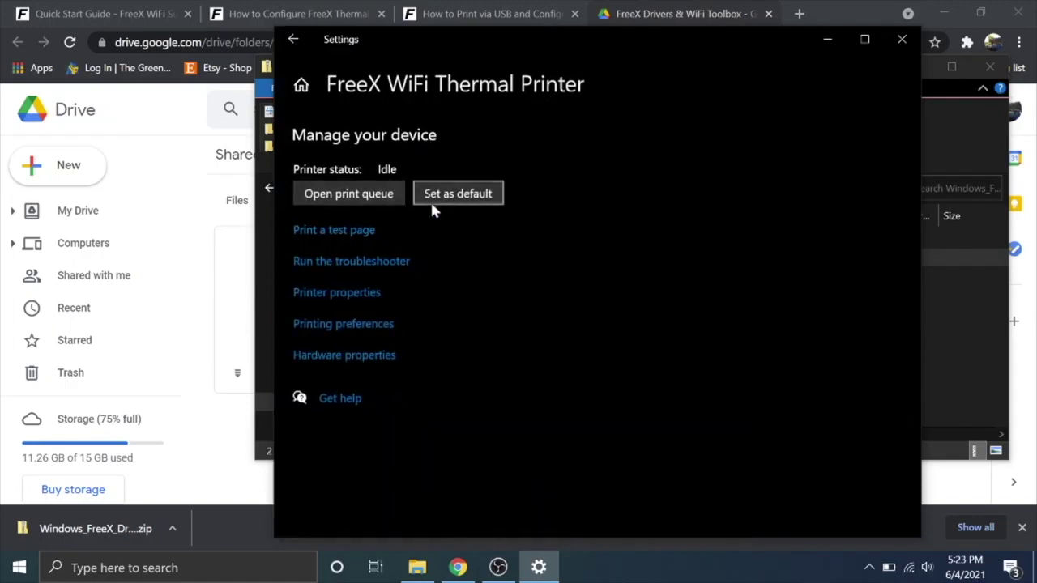
click(337, 232)
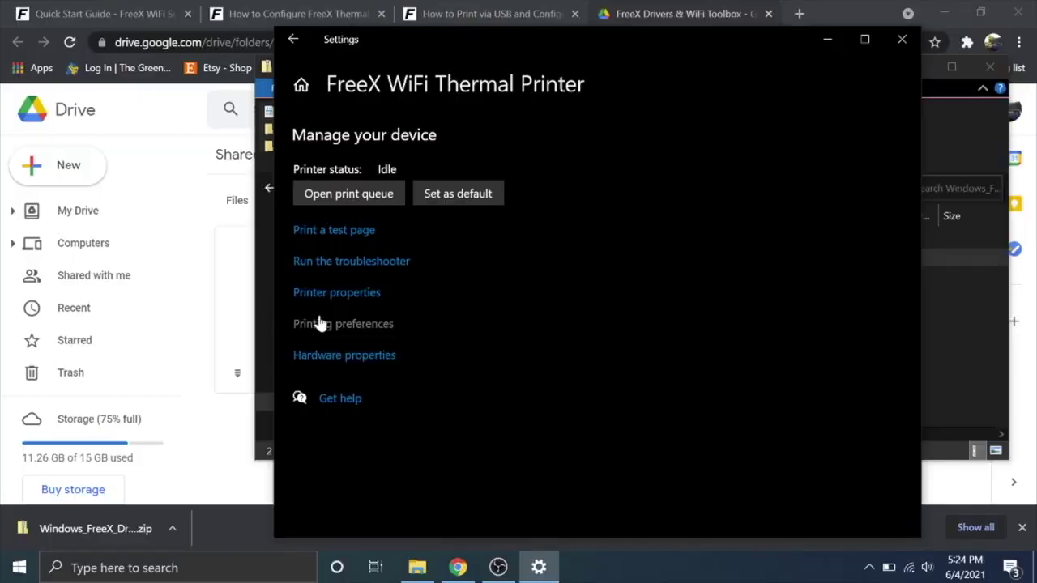
click(317, 322)
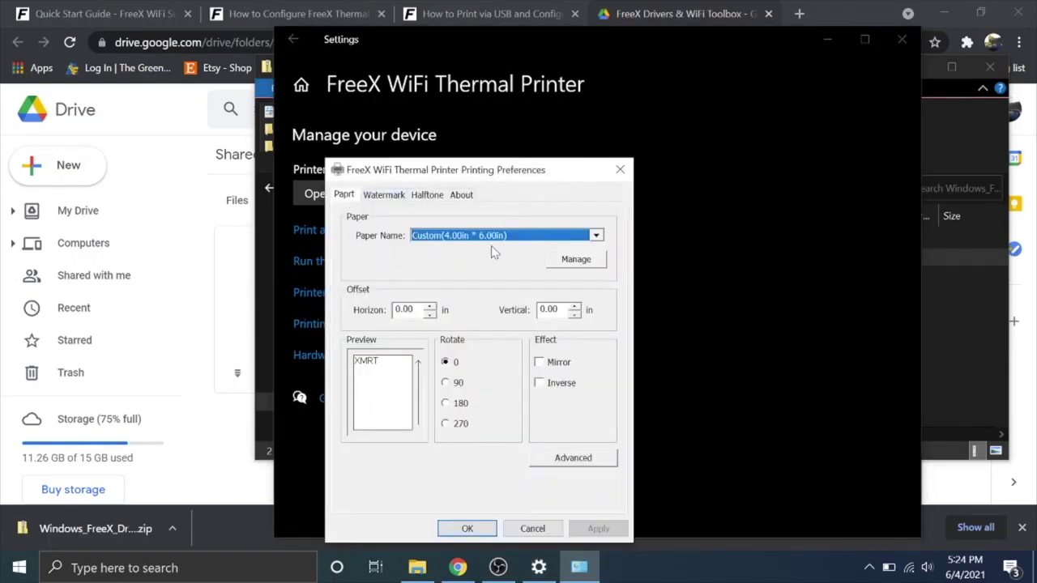
Review the paper settings, keeping the Custom 4x6 inch paper size.
click(378, 195)
click(344, 195)
click(431, 235)
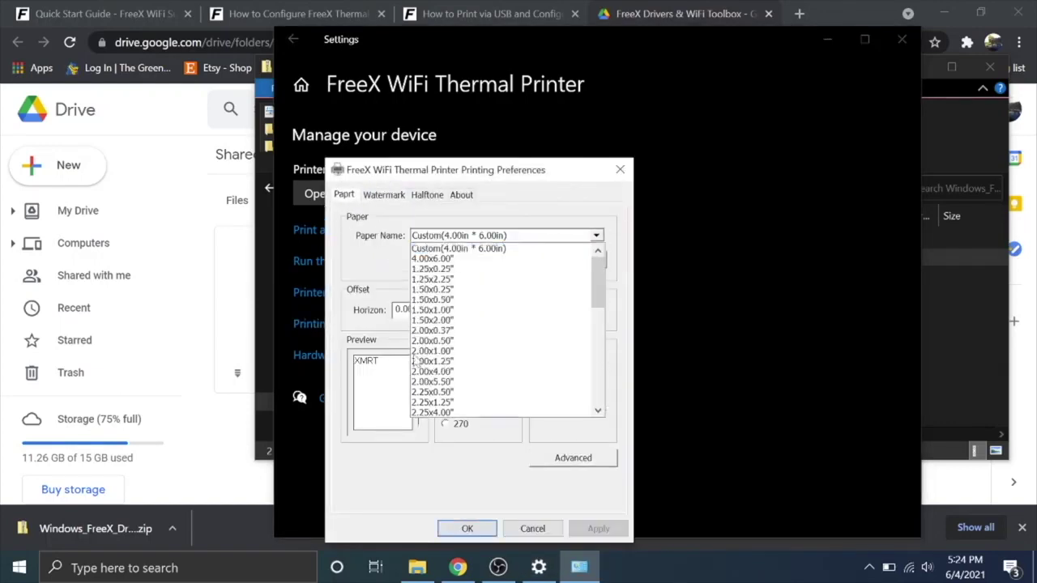
click(501, 186)
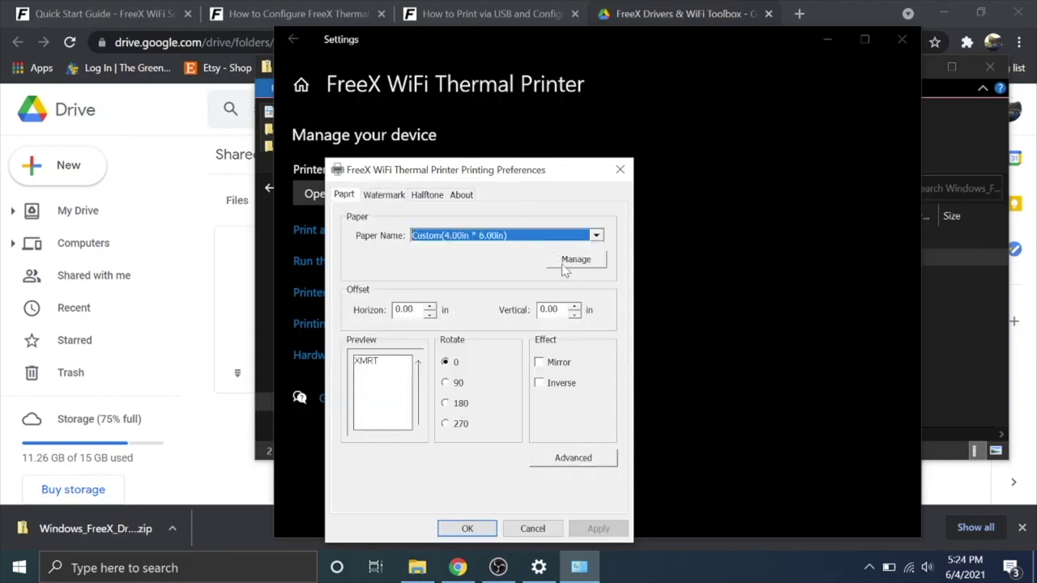
click(565, 270)
click(665, 215)
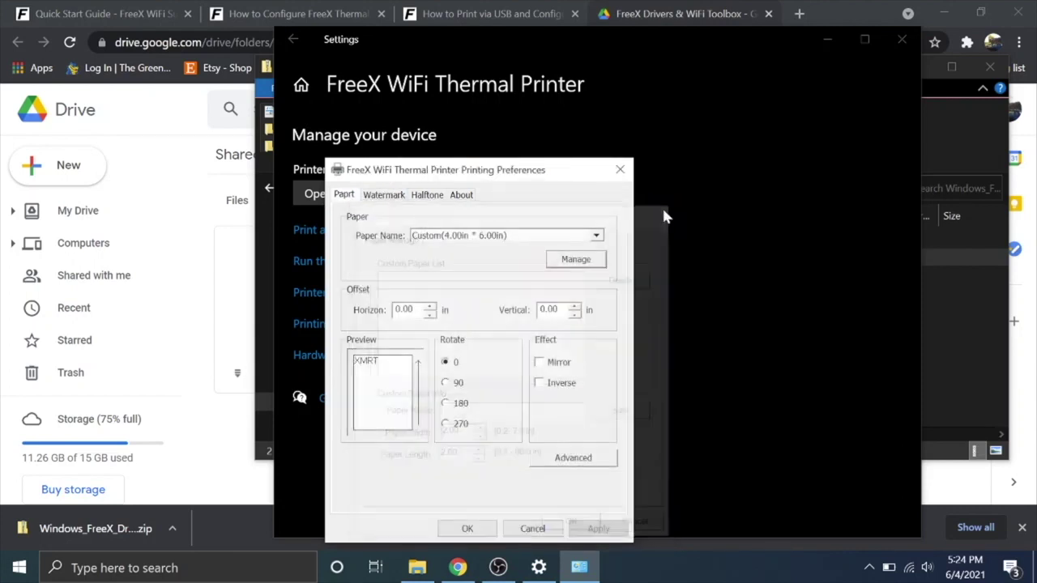
Check advanced settings (print speed 5, Label With Gaps), then cancel Preferences and close Settings.
click(545, 459)
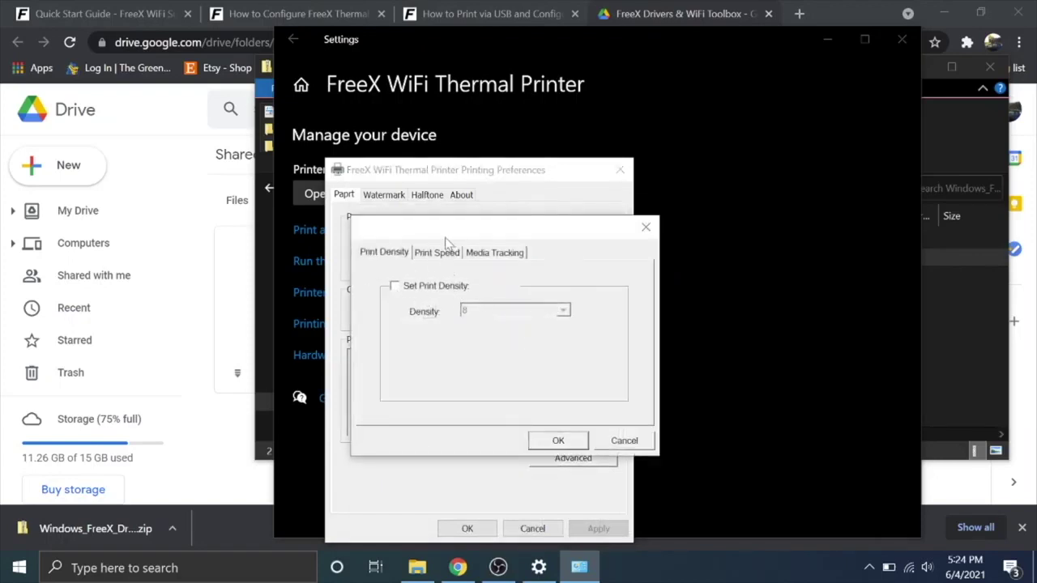
click(439, 252)
click(434, 286)
click(473, 315)
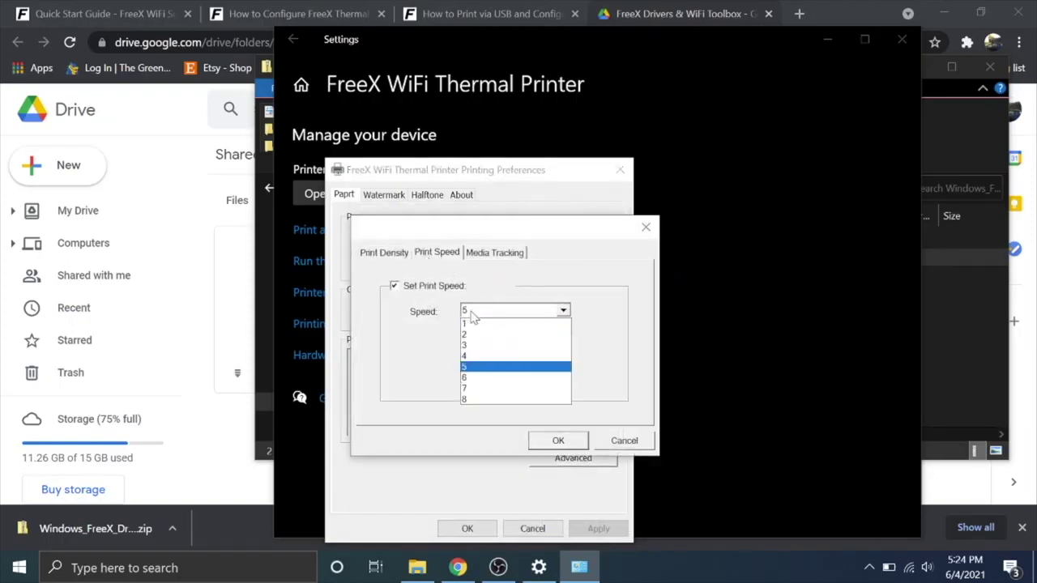
click(430, 258)
click(495, 252)
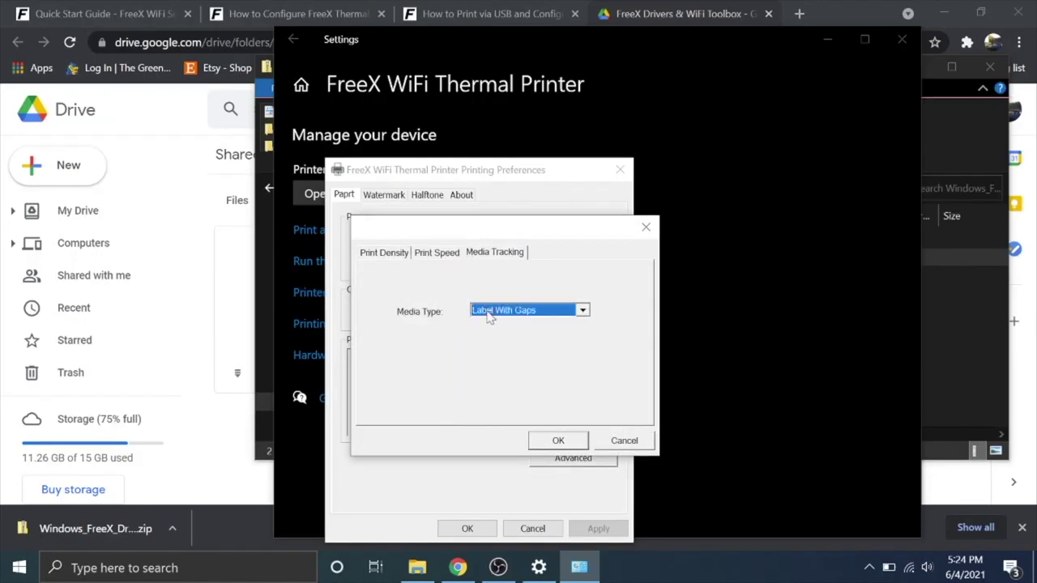
click(490, 312)
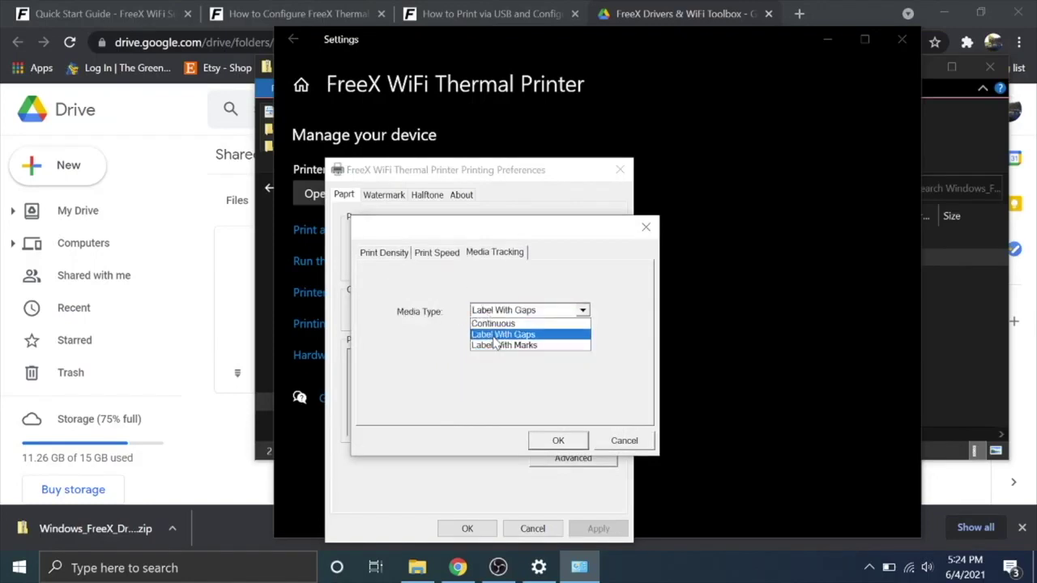
click(495, 335)
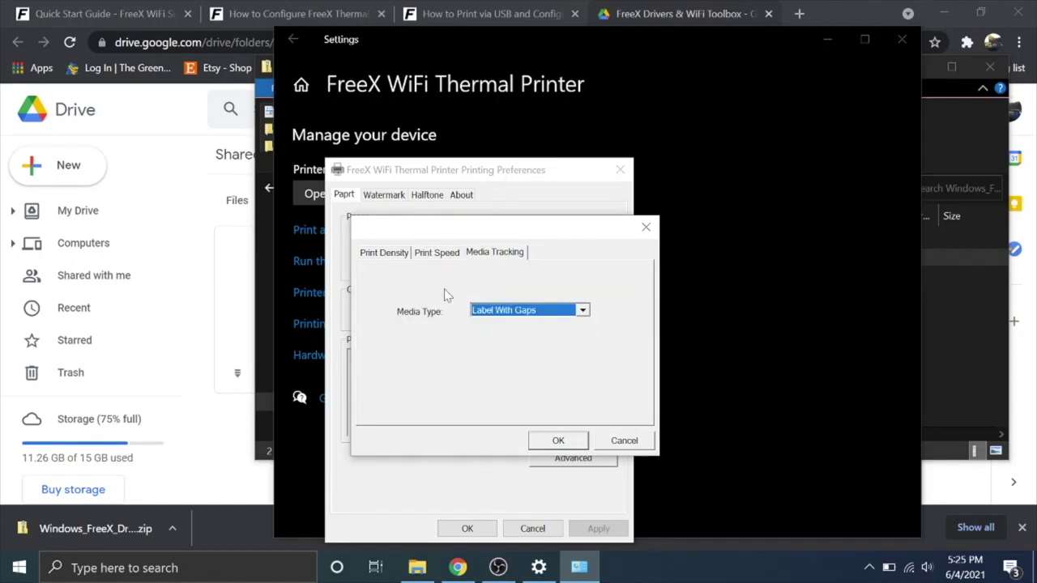
click(379, 256)
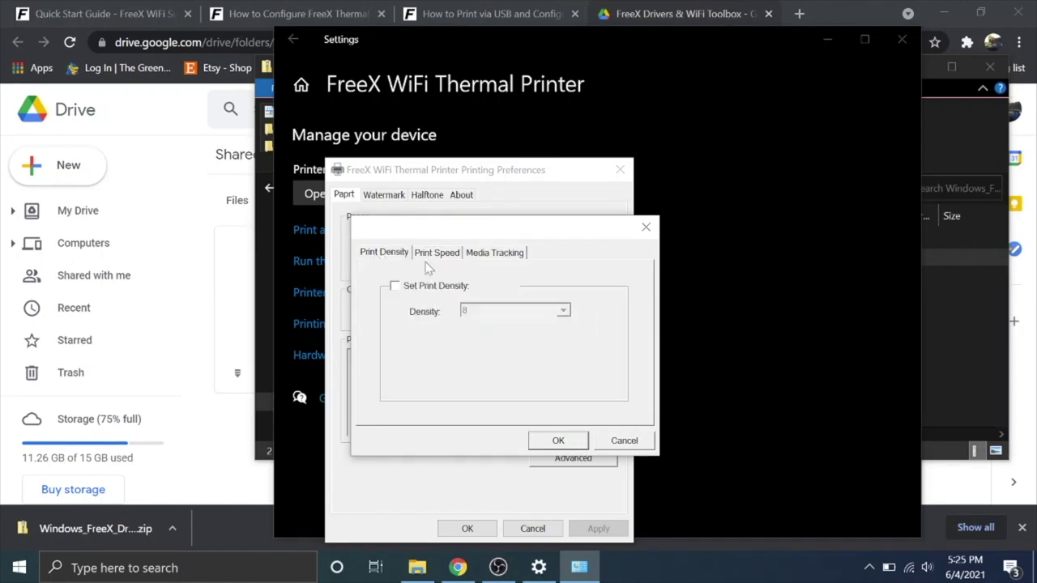
click(625, 441)
click(530, 528)
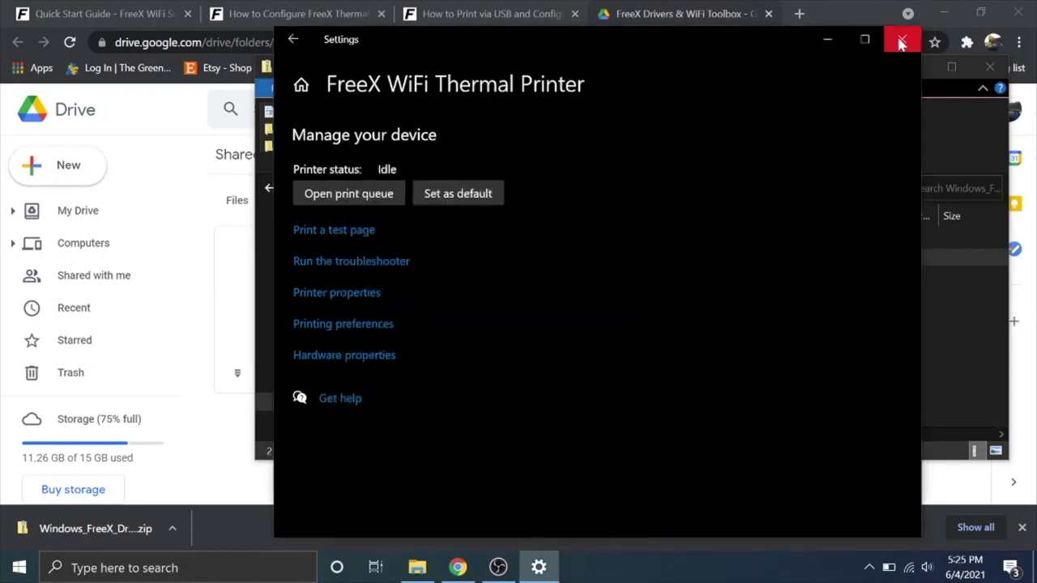
click(901, 39)
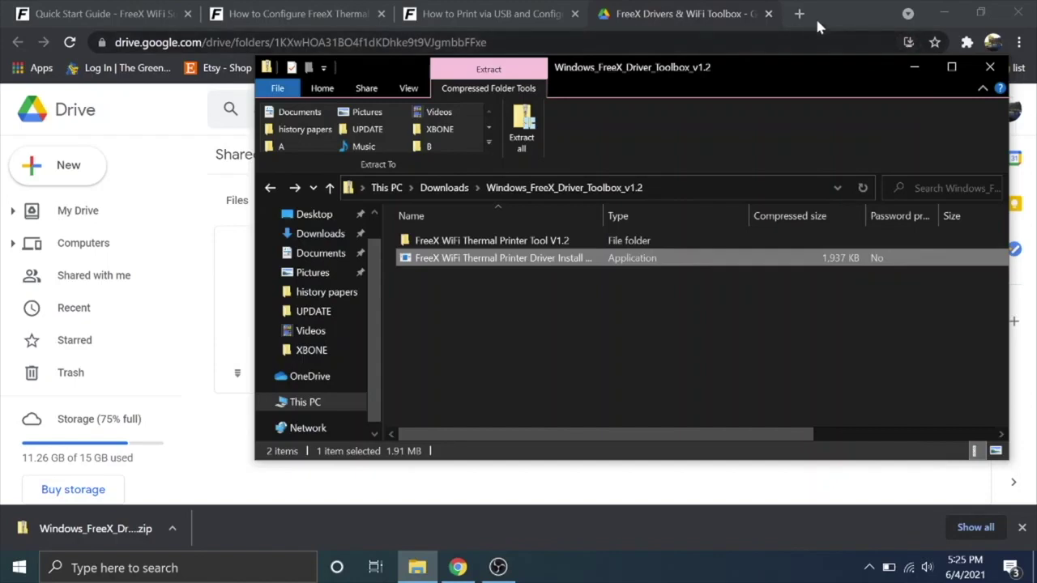
In a new tab, go to the 'Need a Sample Label' page and open the 4x6 sample label PDF.
click(799, 13)
text(ful)
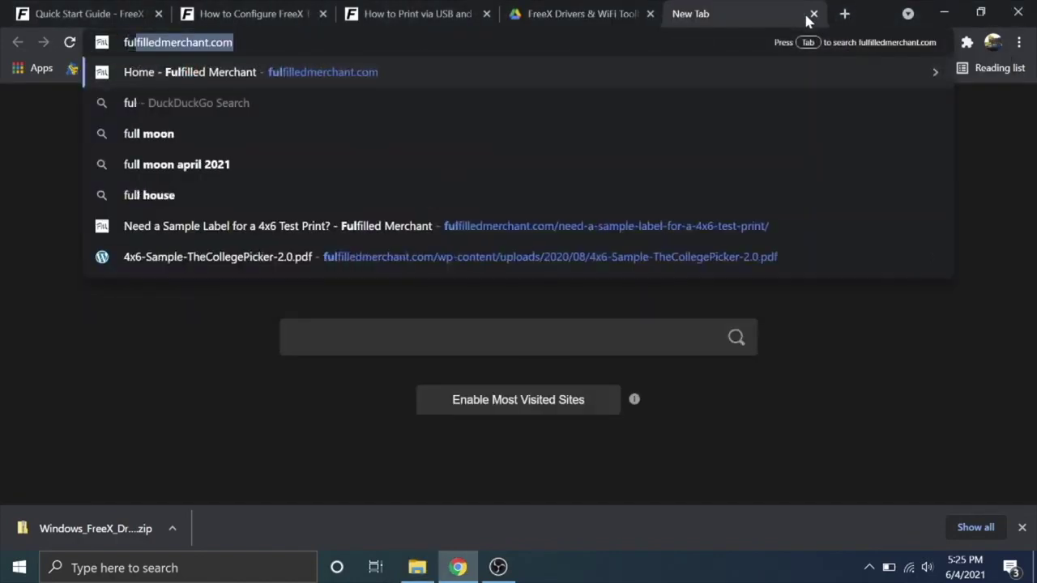
click(387, 231)
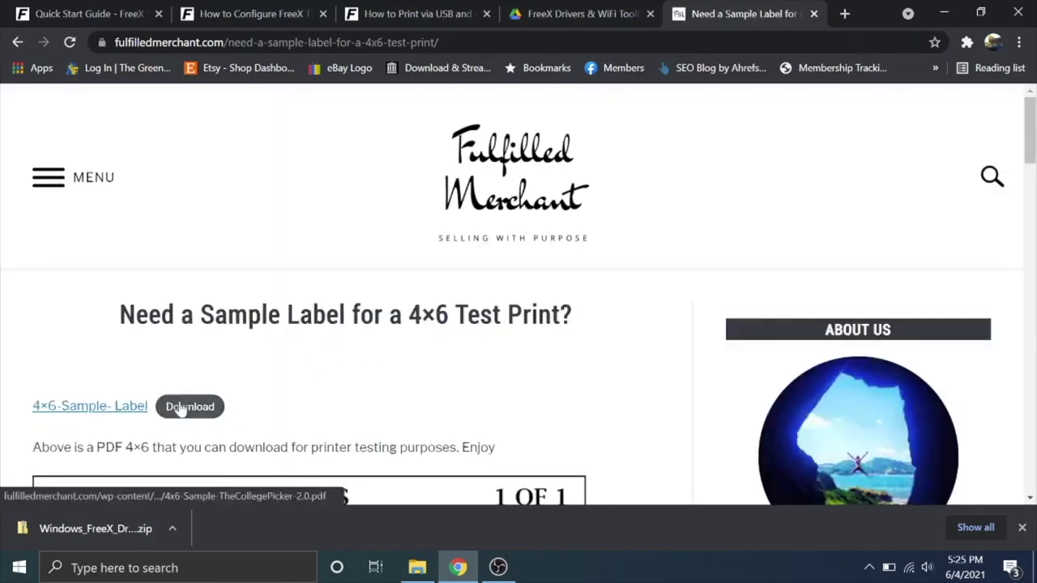
click(181, 408)
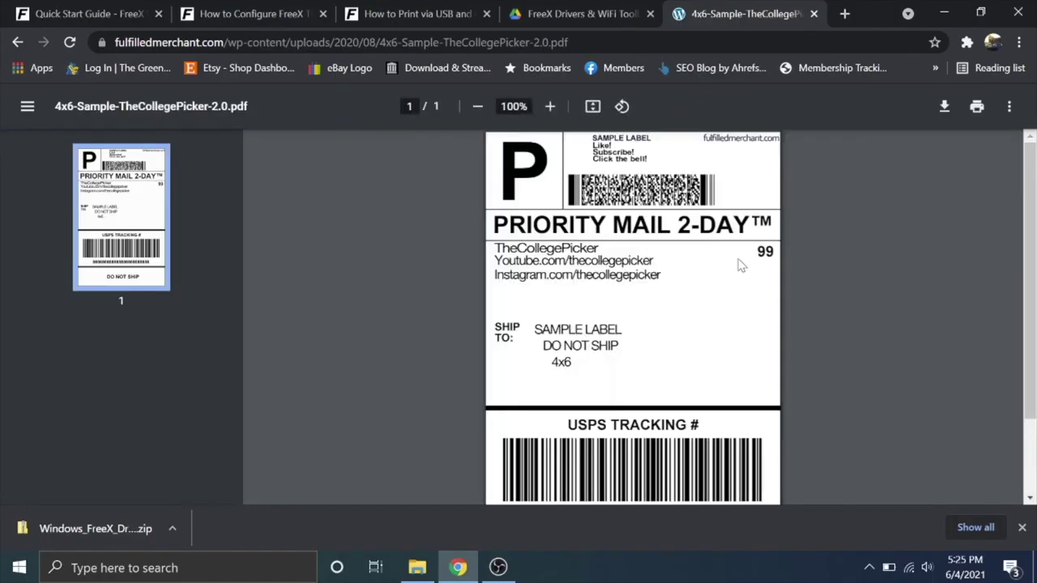
Start printing the label PDF with FreeX WiFi Thermal Printer as the destination.
click(977, 108)
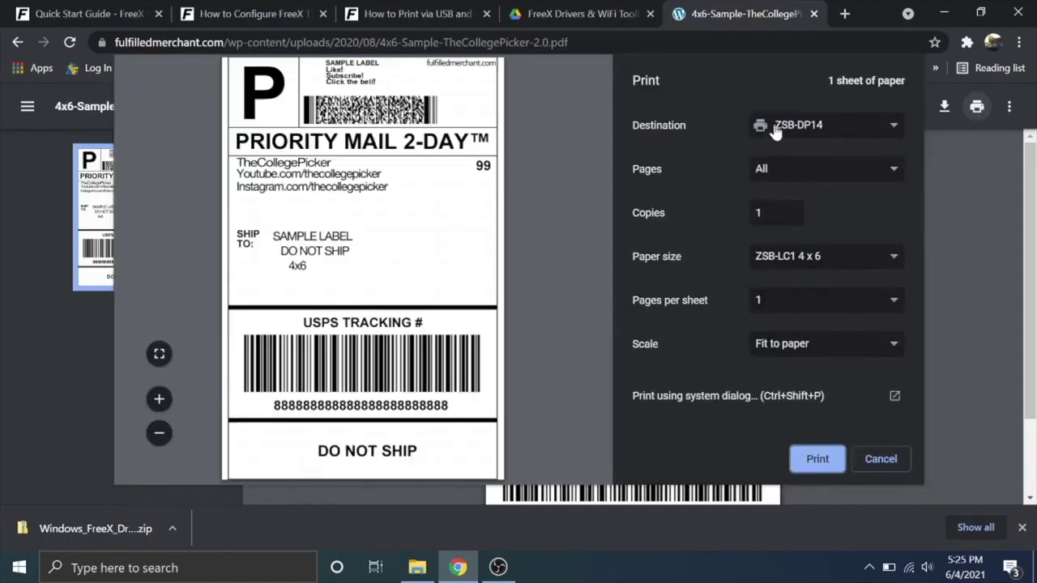
click(783, 132)
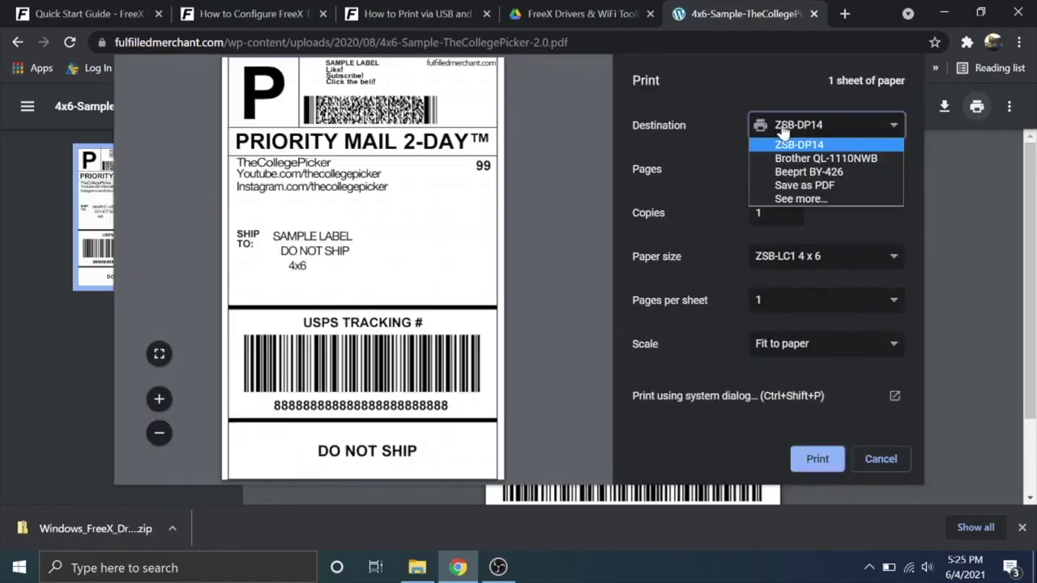
click(789, 204)
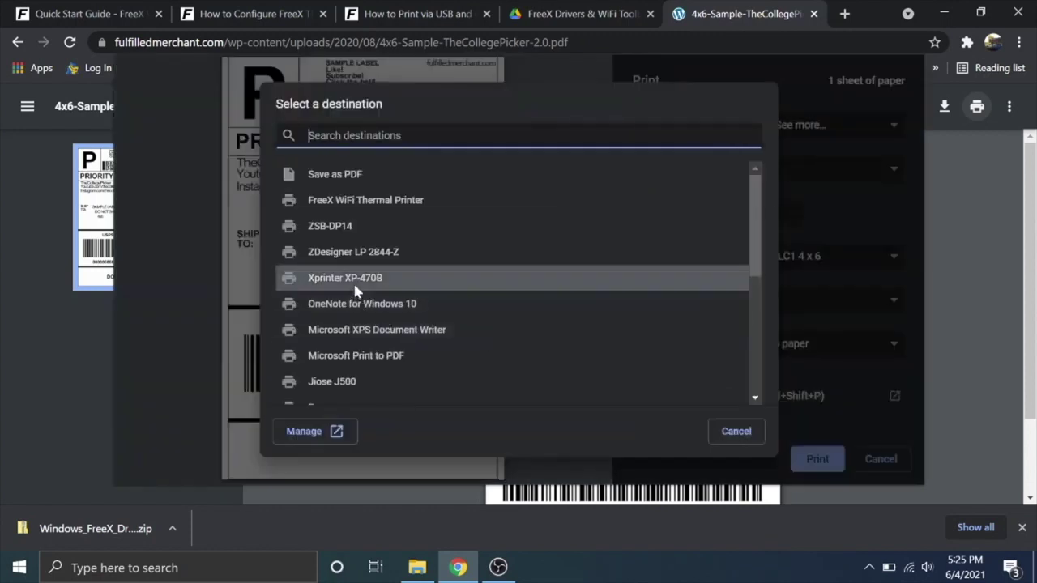
scroll(354, 292, down, 4)
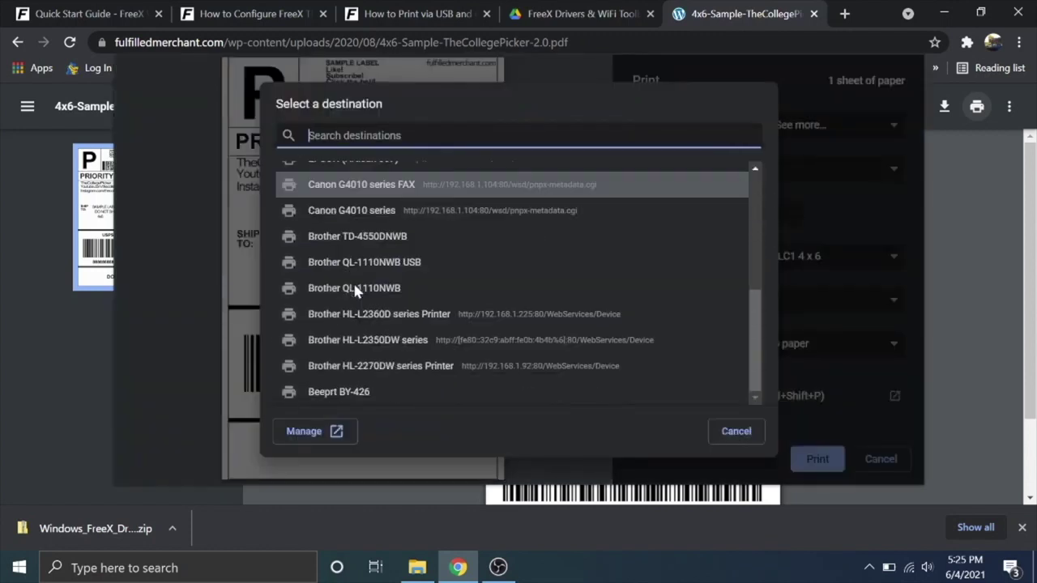
scroll(354, 290, up, 4)
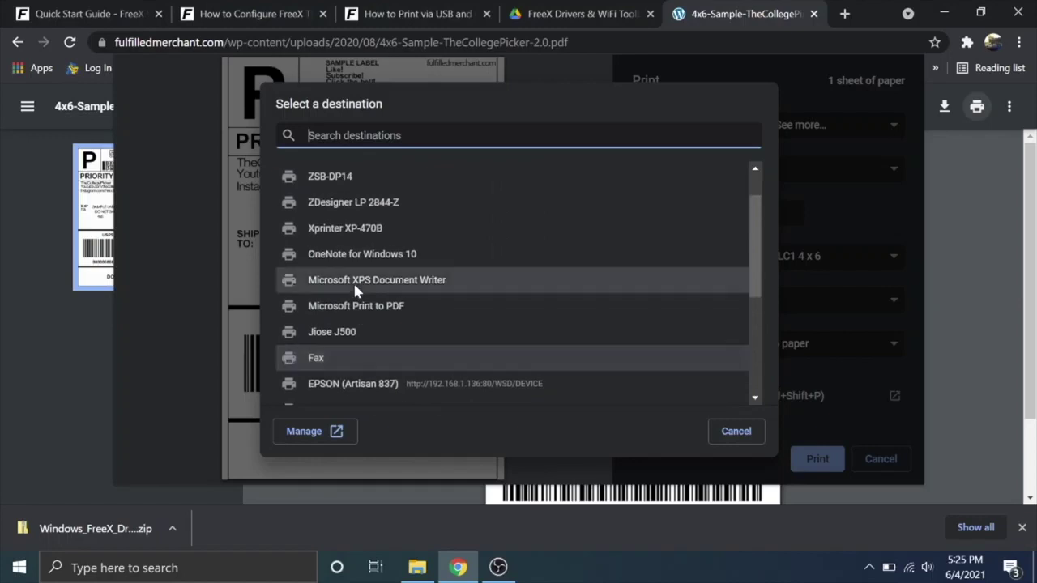
scroll(352, 280, up, 2)
click(324, 202)
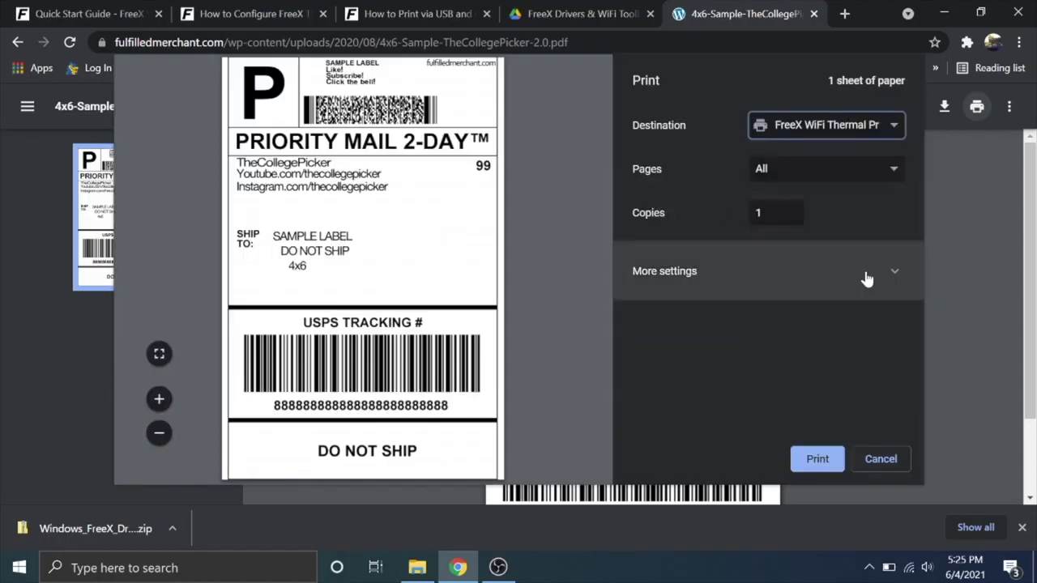
Set the paper size to 100mmx150mm and print the label.
click(679, 271)
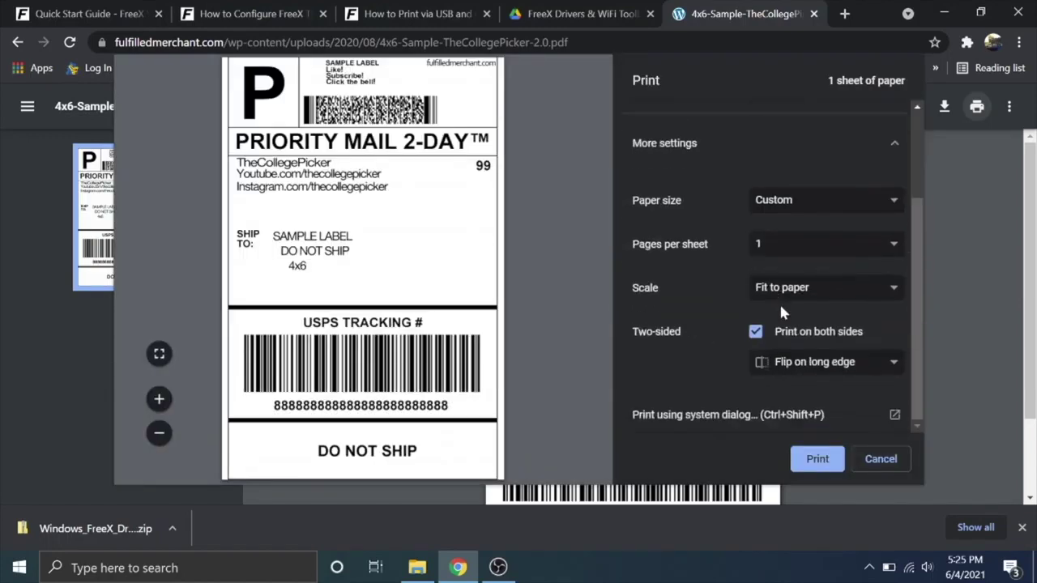
click(783, 199)
scroll(803, 370, down, 7)
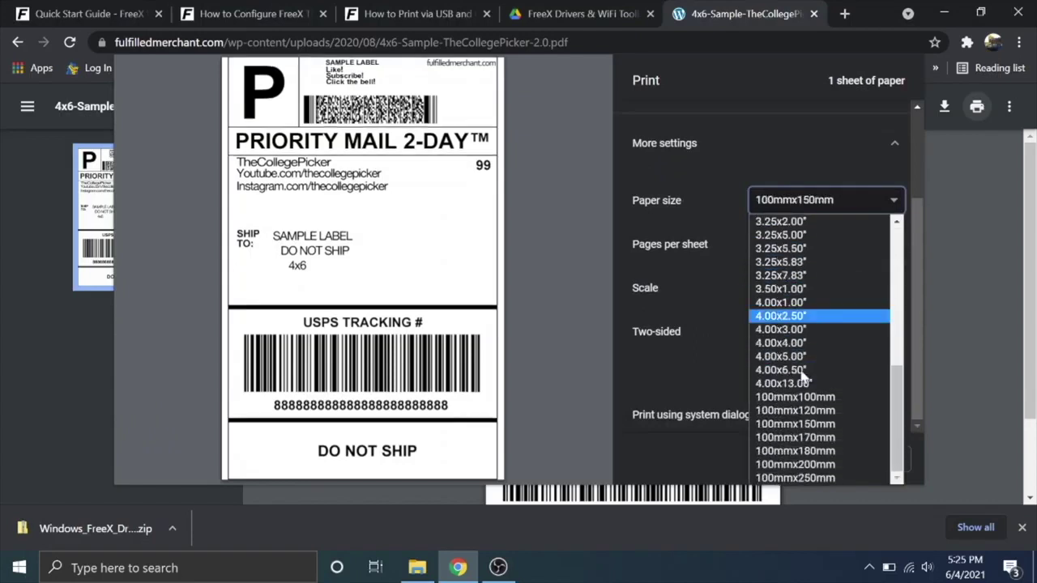
scroll(803, 375, up, 10)
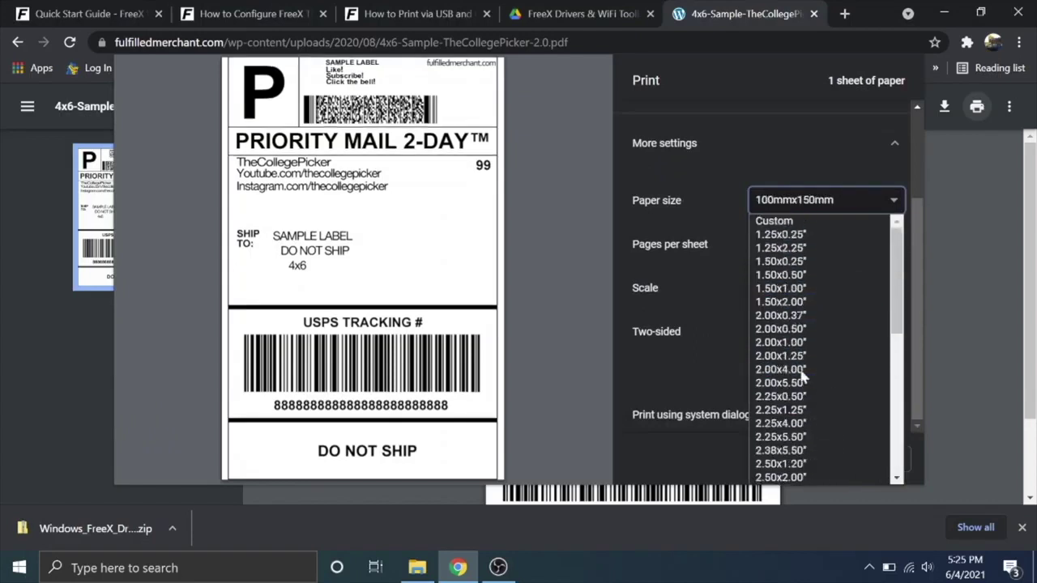
scroll(806, 358, down, 10)
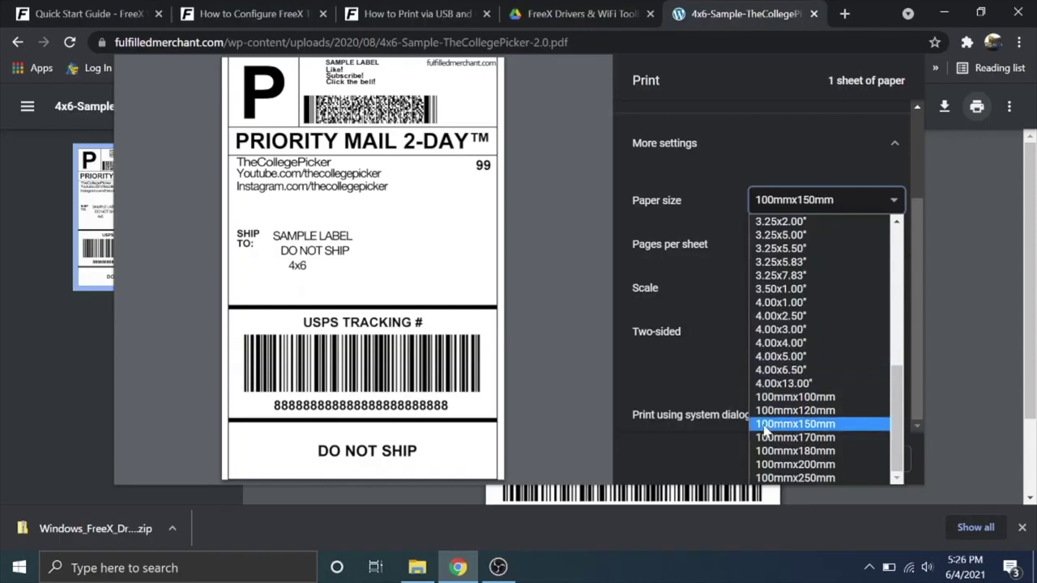
click(765, 424)
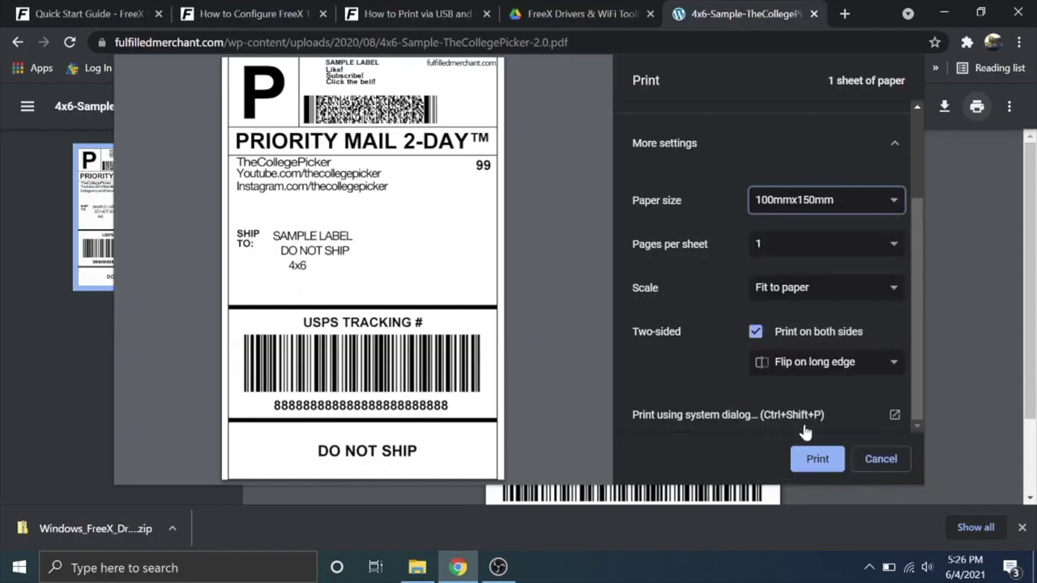
click(808, 470)
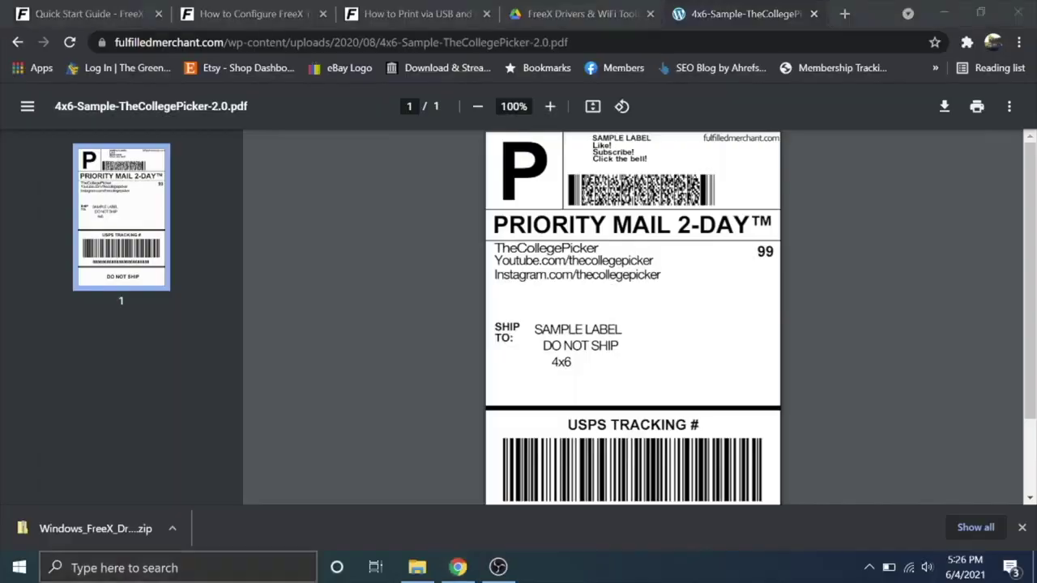
Set Halftone to None in the FreeX printer's Printing Preferences, save with OK, and close Settings.
text(p)
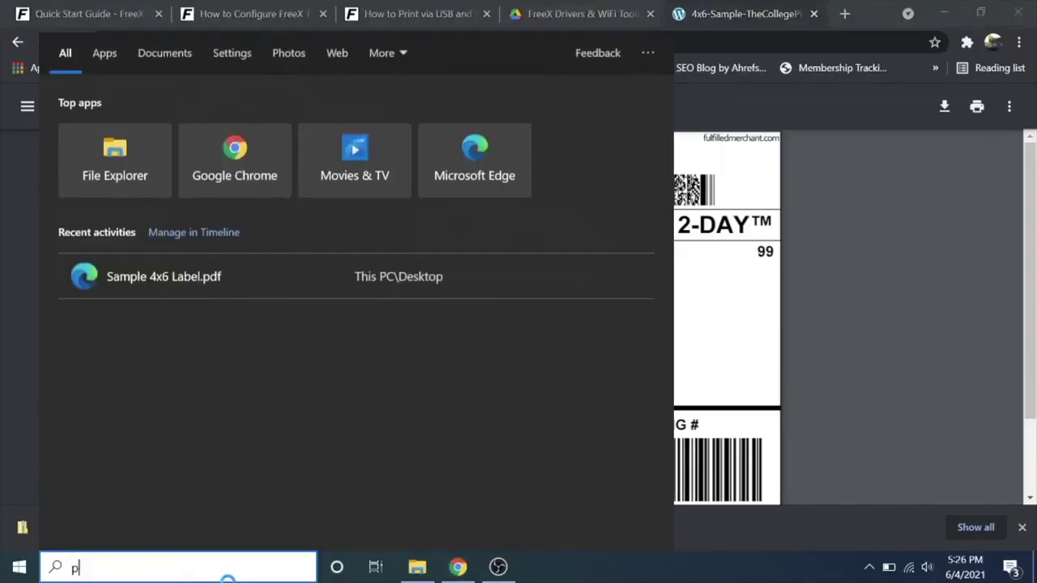
key(Return)
scroll(640, 354, down, 10)
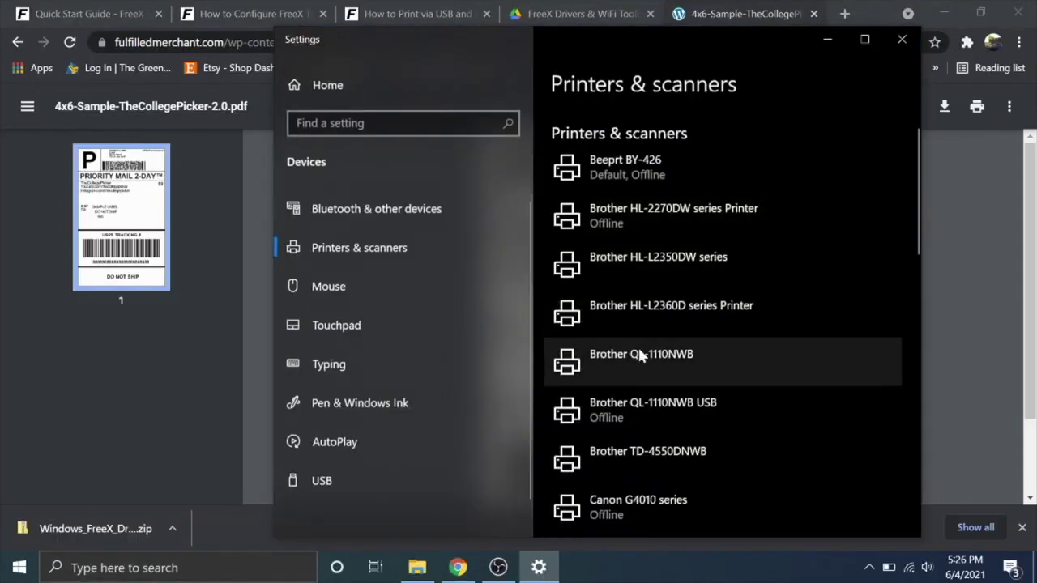
scroll(598, 474, up, 1)
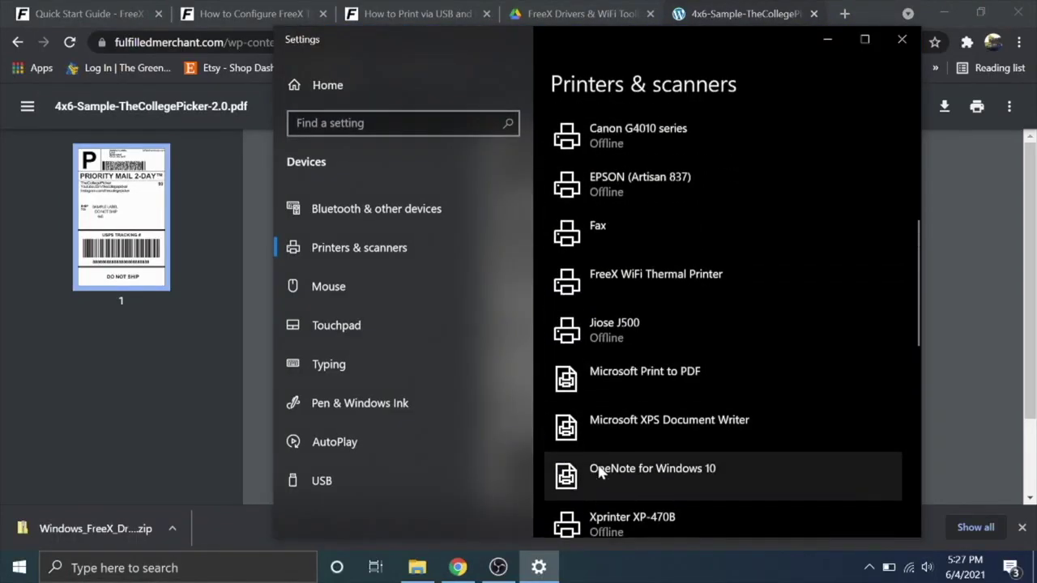
click(602, 297)
click(737, 334)
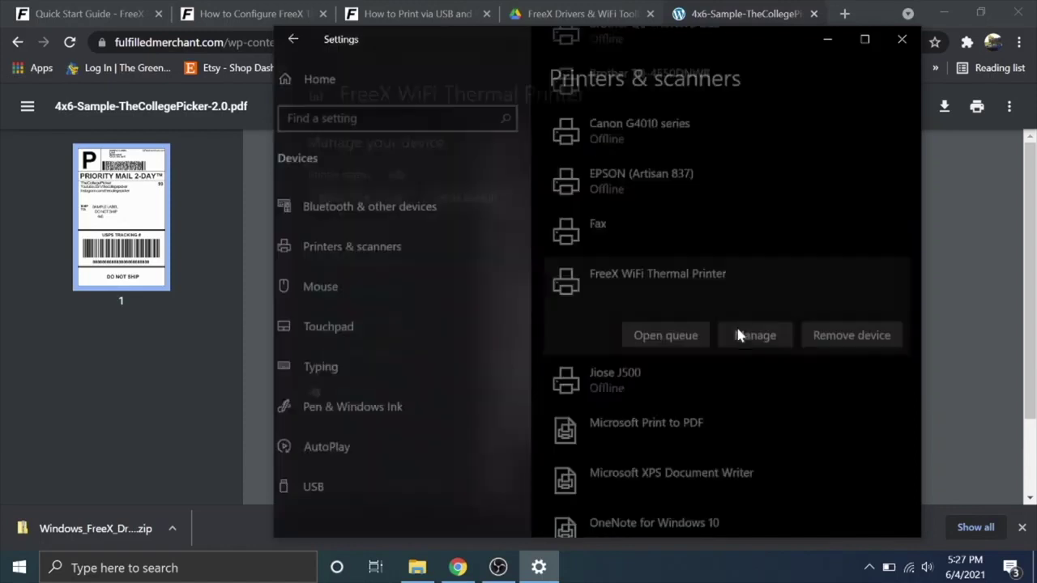
click(350, 325)
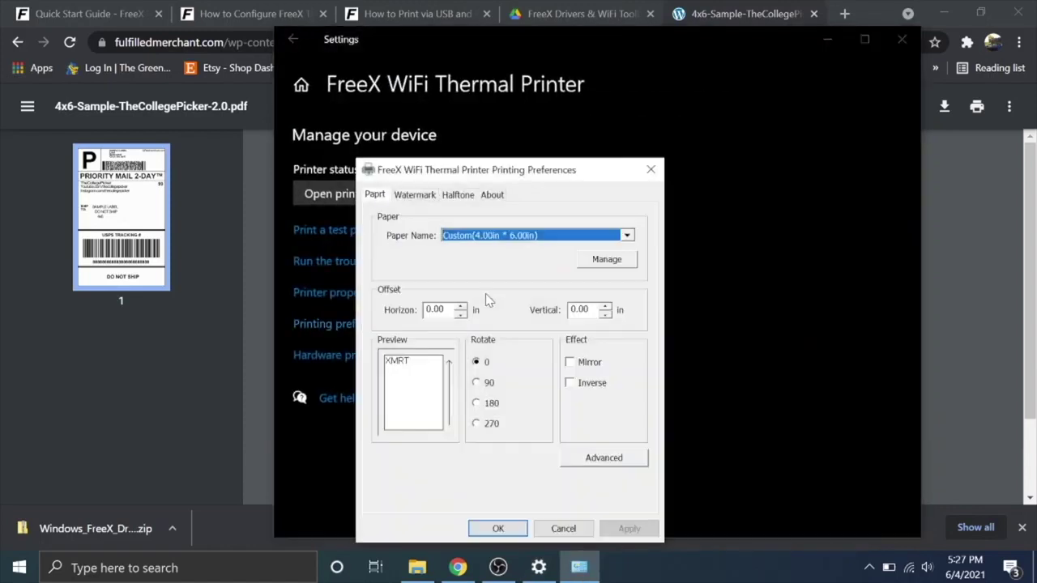
click(457, 195)
click(566, 242)
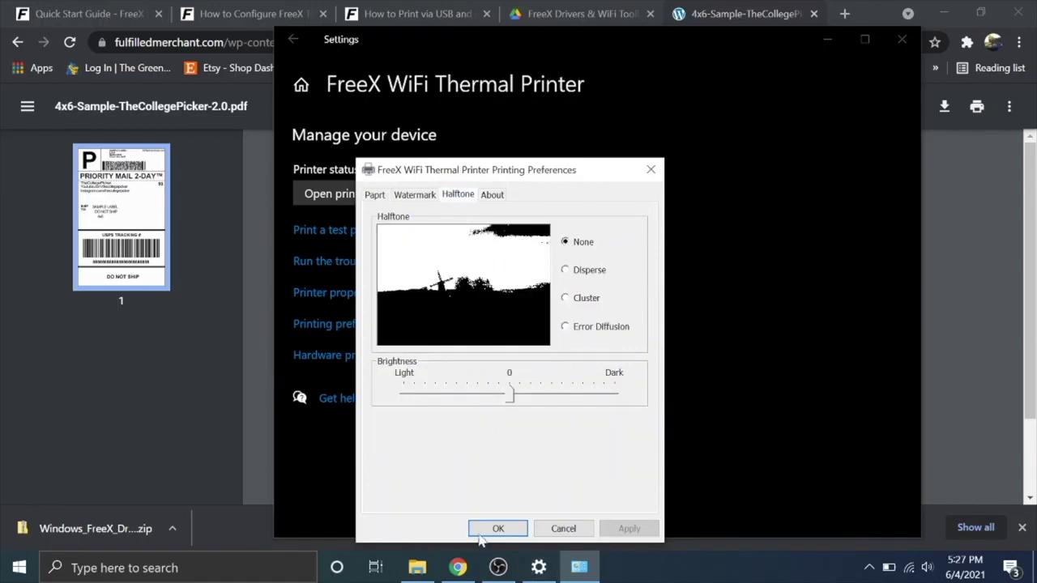
click(490, 529)
click(899, 41)
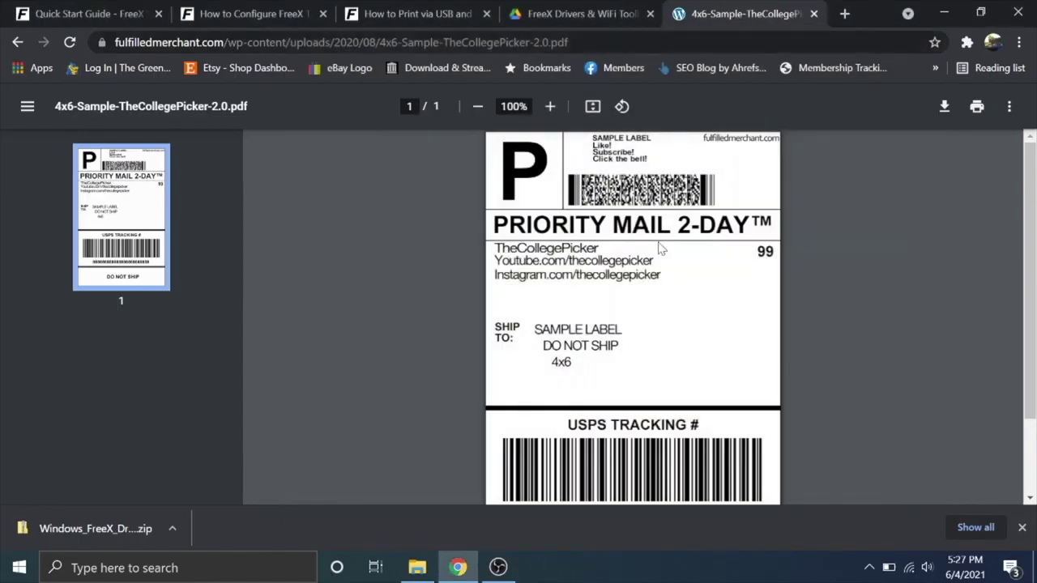
Reprint the 4x6 sample label from the PDF viewer with Ctrl+P.
key(ctrl+p)
Extract all files of the driver toolbox zip into the Downloads folder.
click(417, 567)
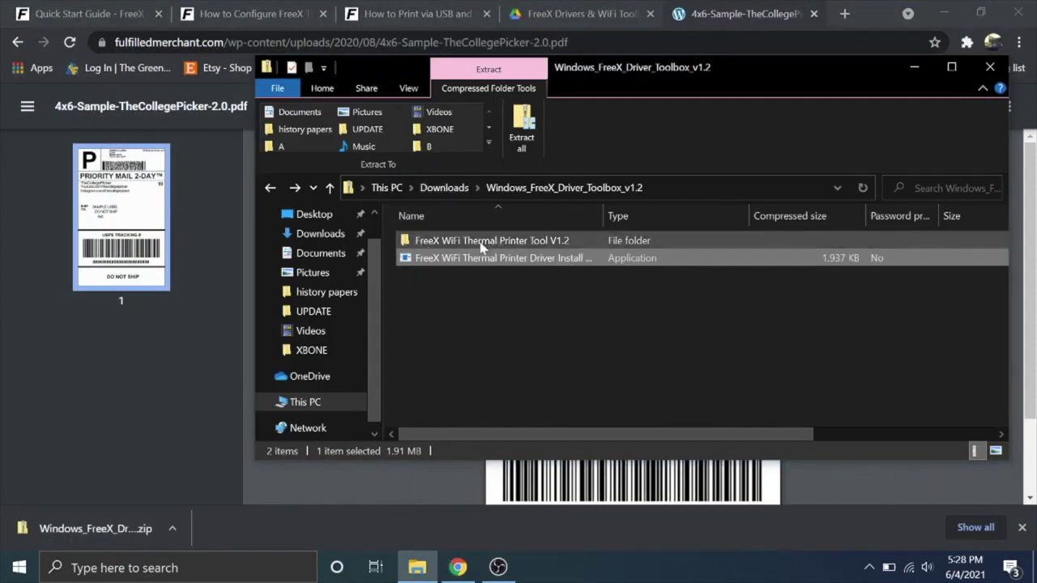
click(435, 241)
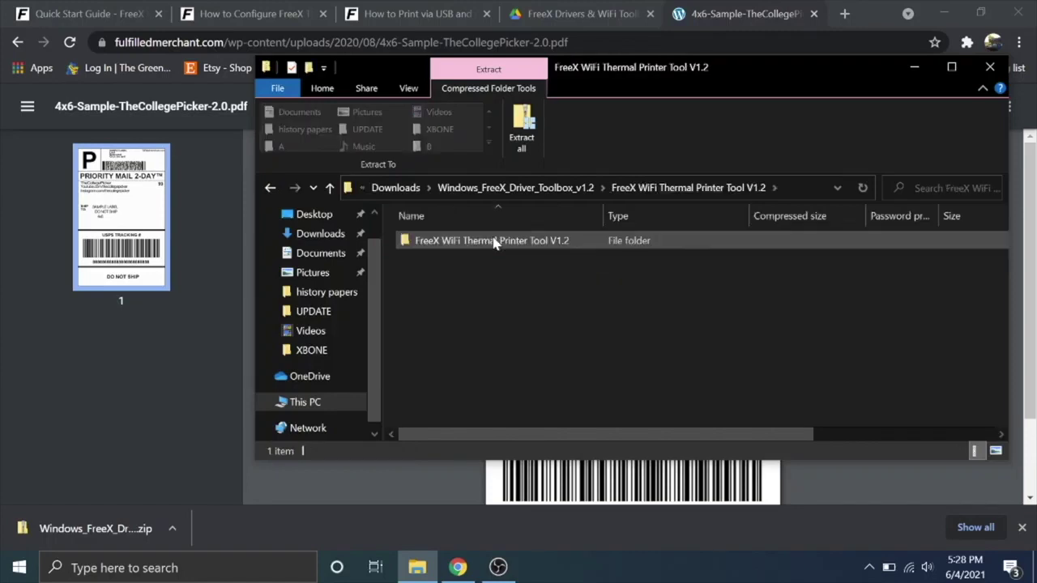
double_click(435, 240)
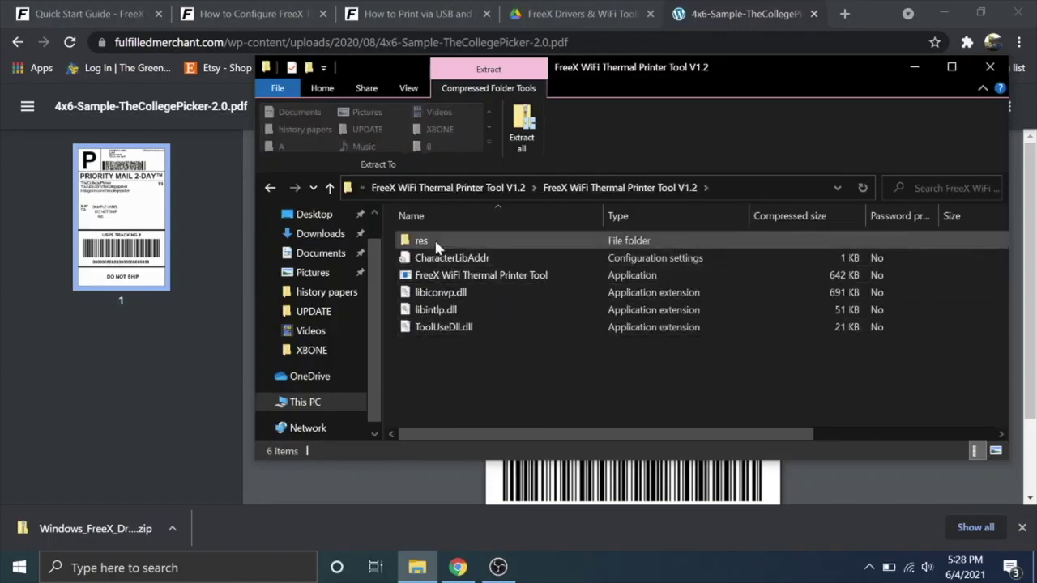
click(461, 276)
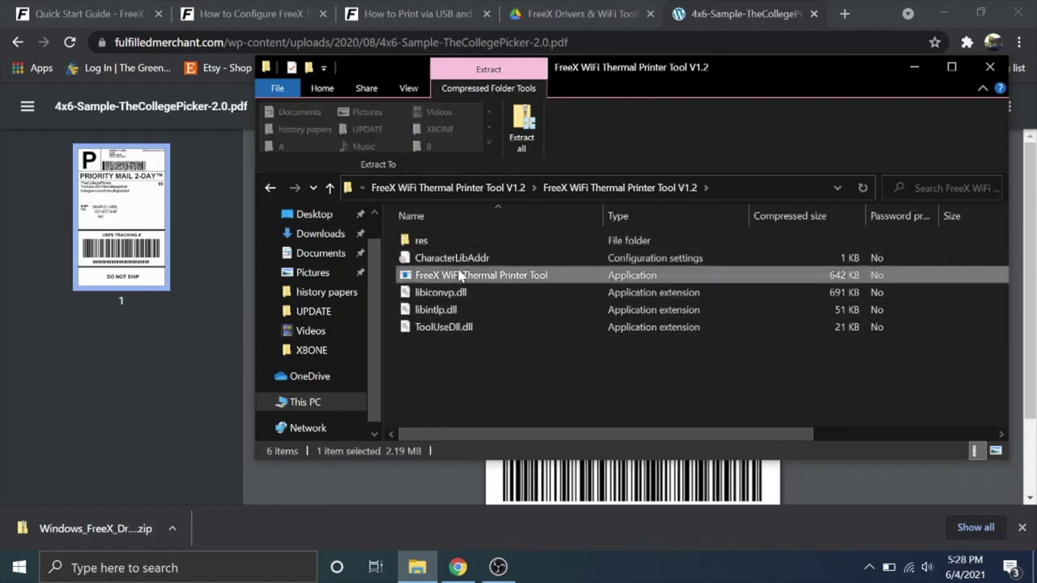
double_click(491, 277)
key(Escape)
double_click(472, 277)
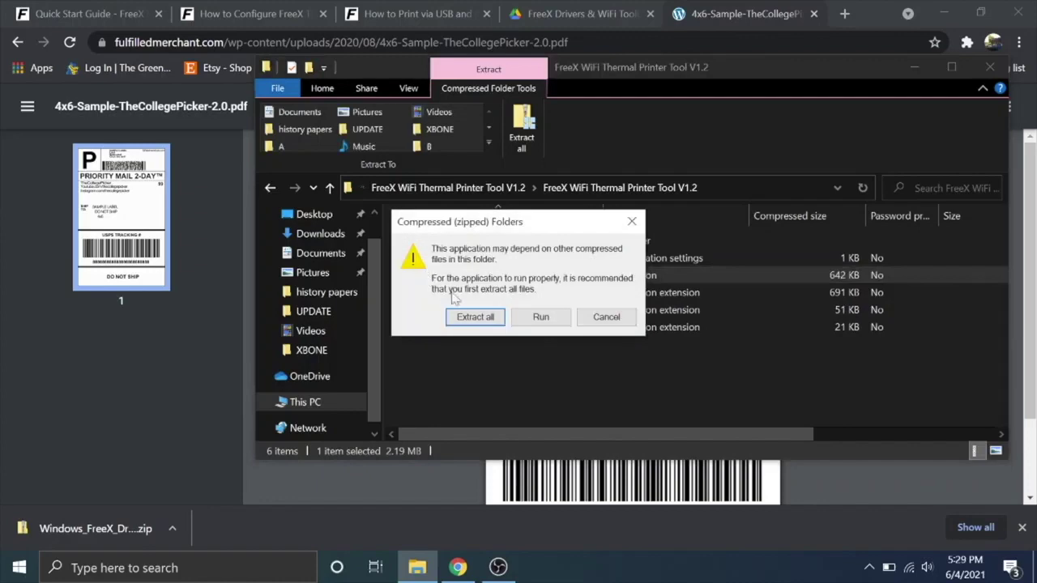
click(486, 316)
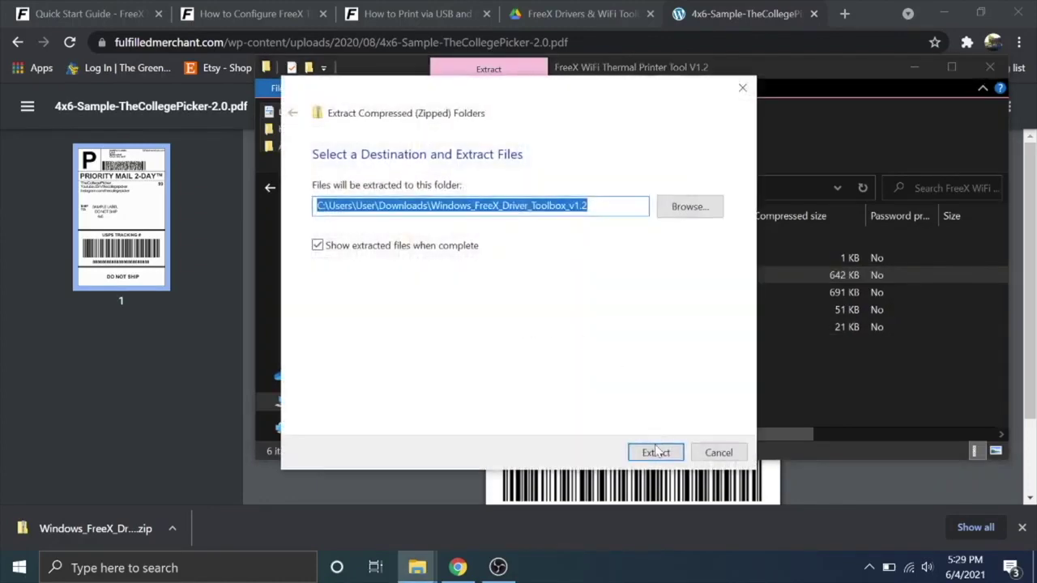
click(653, 451)
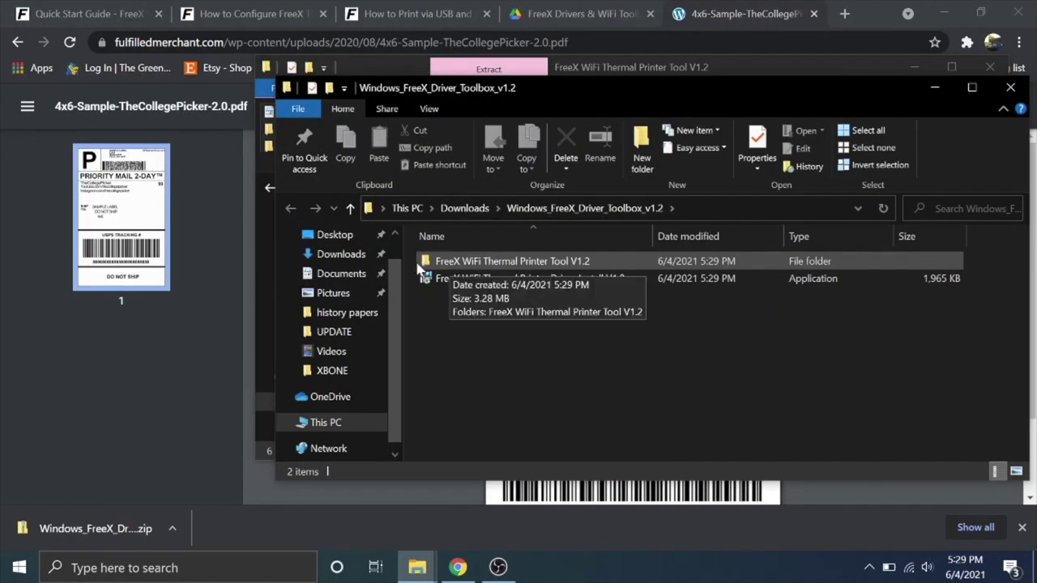
Launch the extracted FreeX WiFi Thermal Printer Tool and run it despite the SmartScreen warning.
double_click(434, 269)
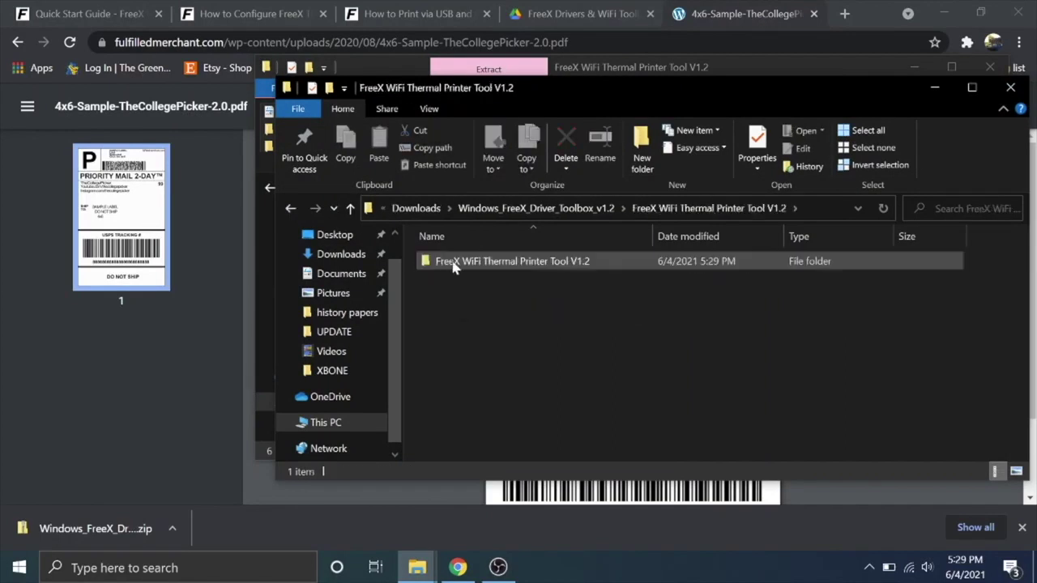
double_click(453, 263)
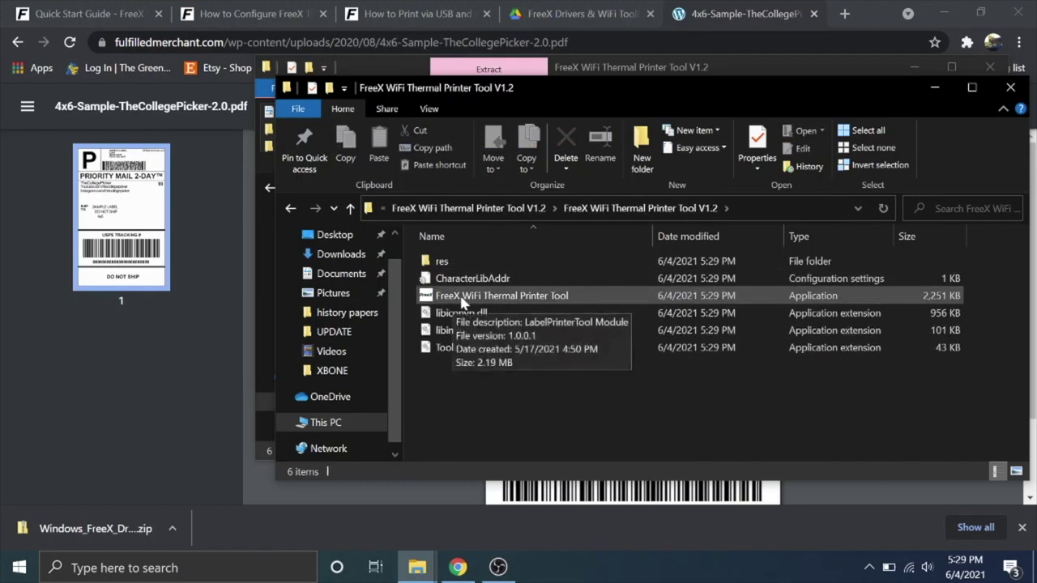
double_click(472, 301)
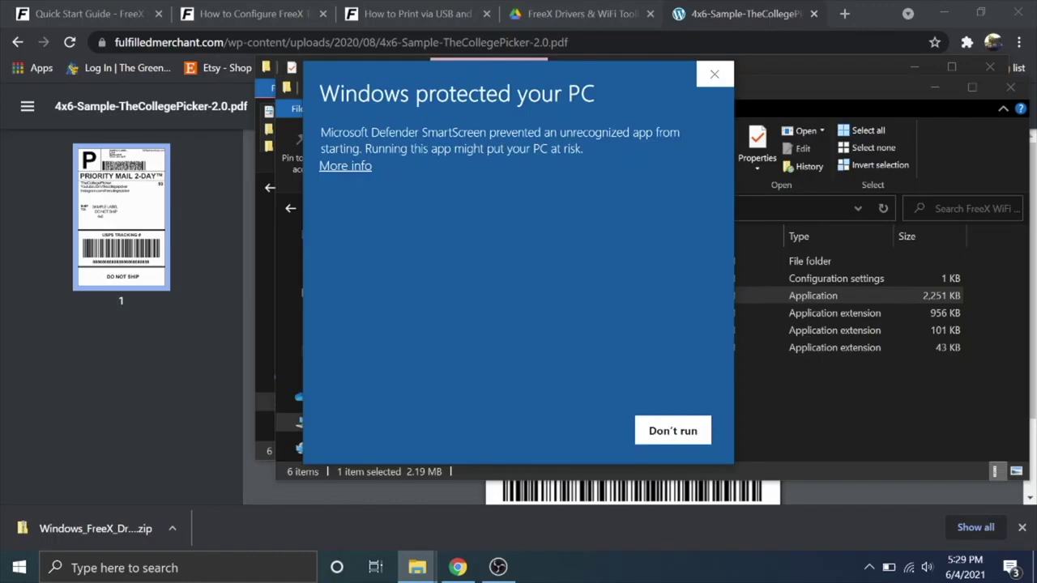
click(343, 168)
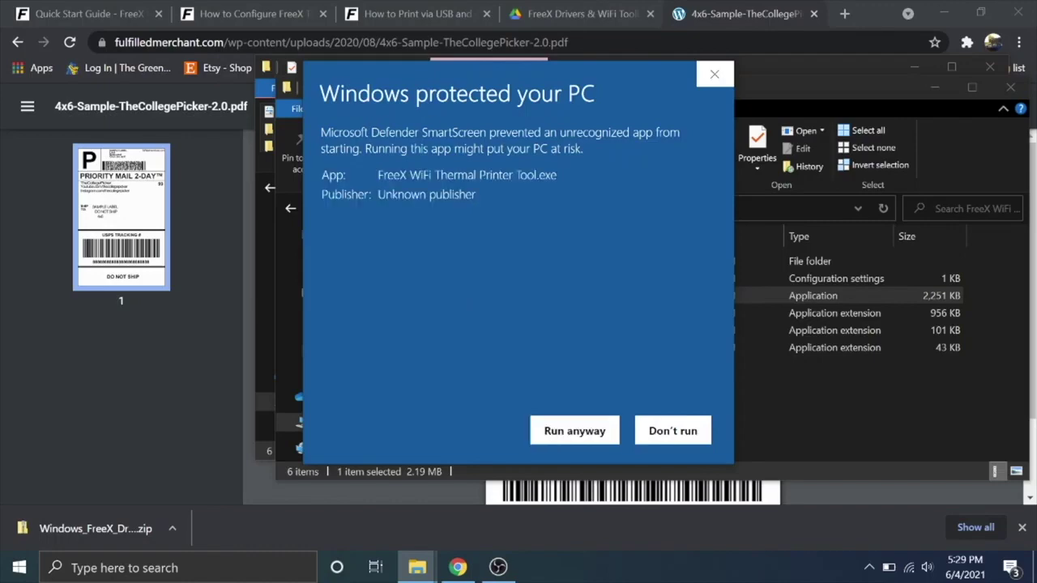
click(538, 429)
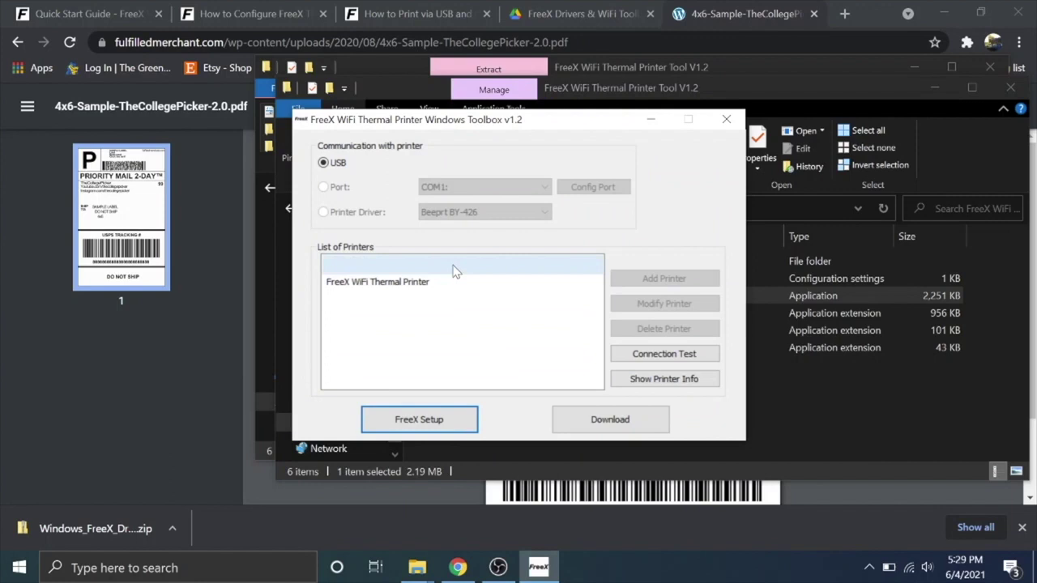
Select FreeX WiFi Thermal Printer in List of Printers and open FreeX Setup.
click(489, 281)
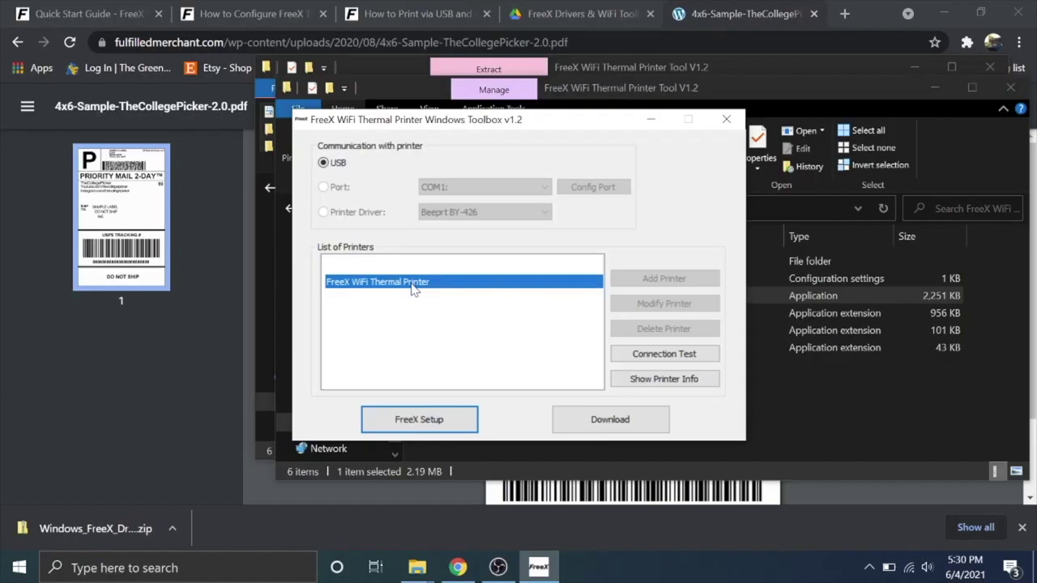
click(398, 419)
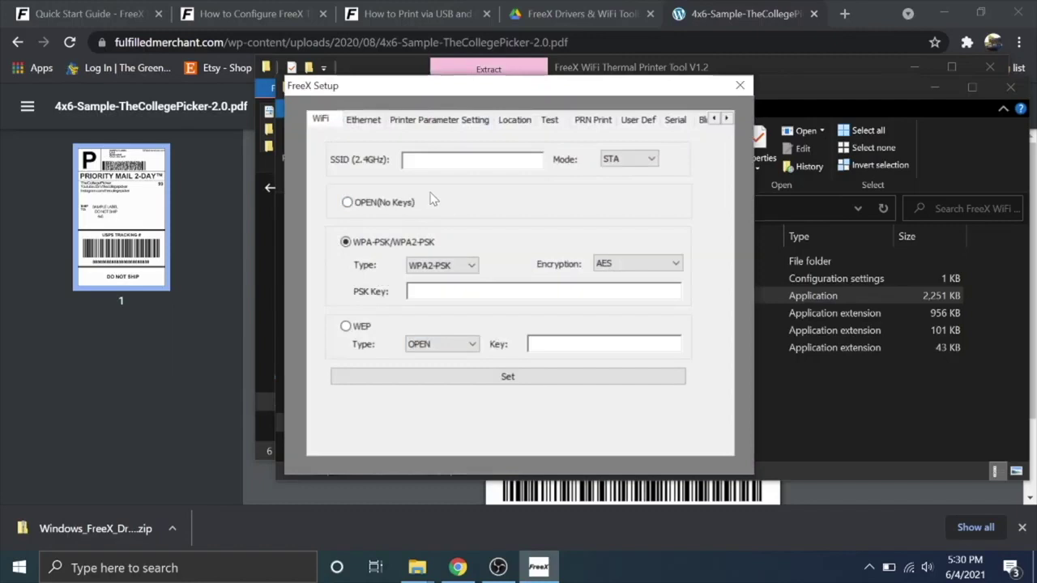
Confirm the PC uses the 8 Foot Ceilings network and enter it as the SSID.
click(911, 572)
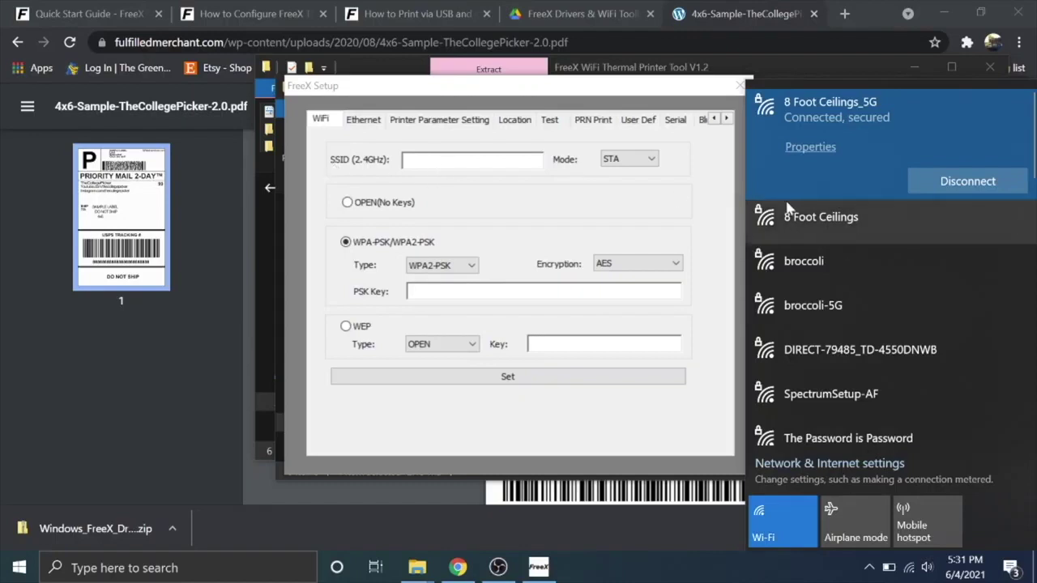
click(453, 160)
text(8 F)
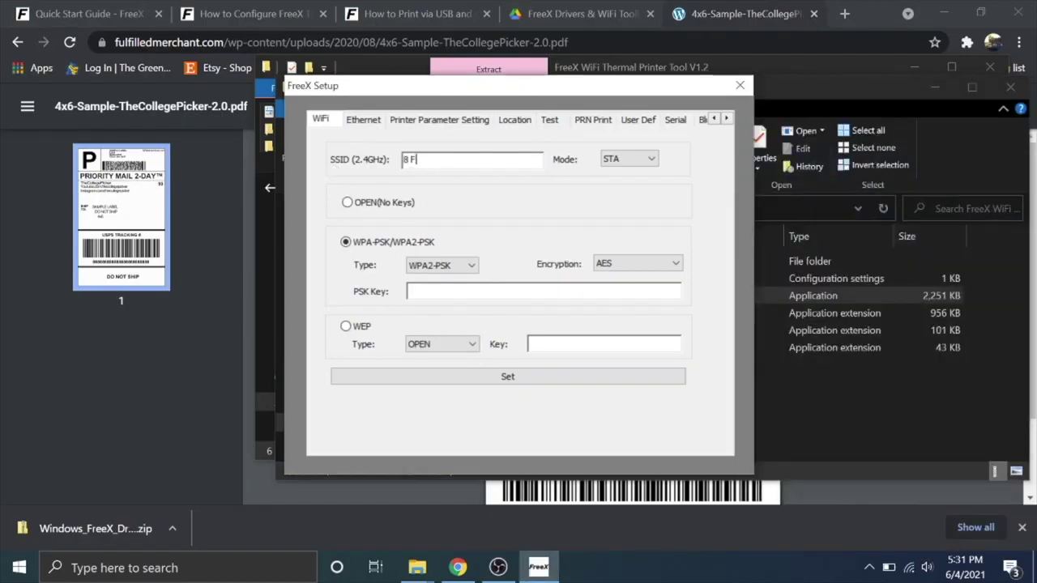
text(oot Ceilings)
Choose WPA-PSK/WPA2-PSK security, enter the WiFi password, and sync the settings to the printer.
click(348, 203)
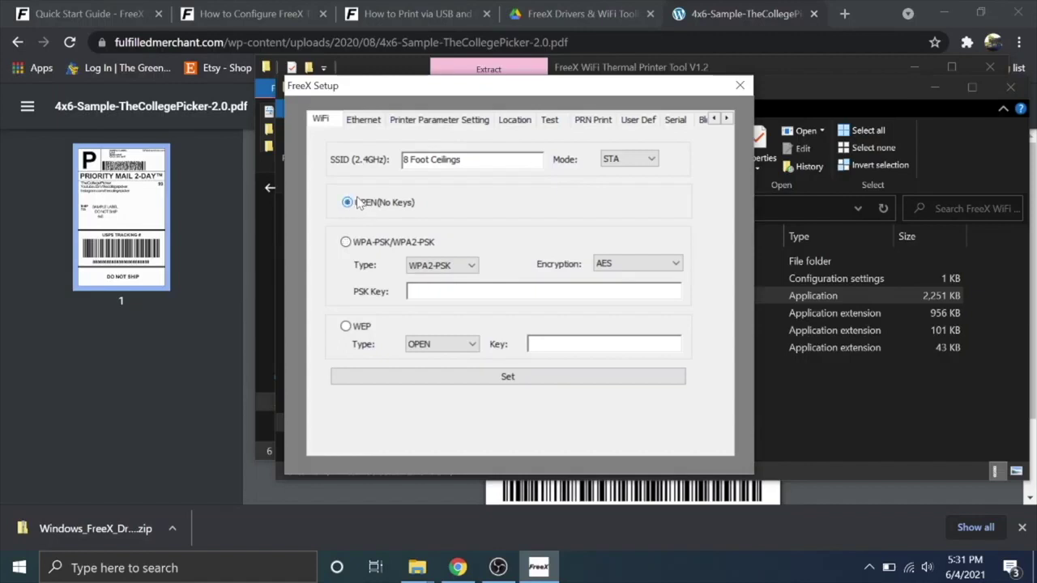
click(347, 245)
click(409, 291)
text(************)
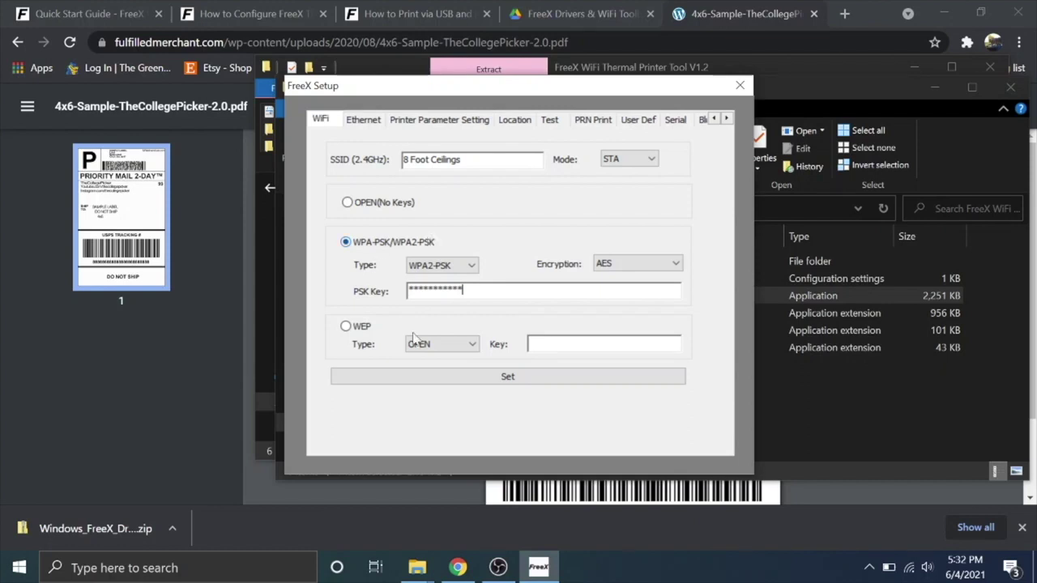
click(456, 377)
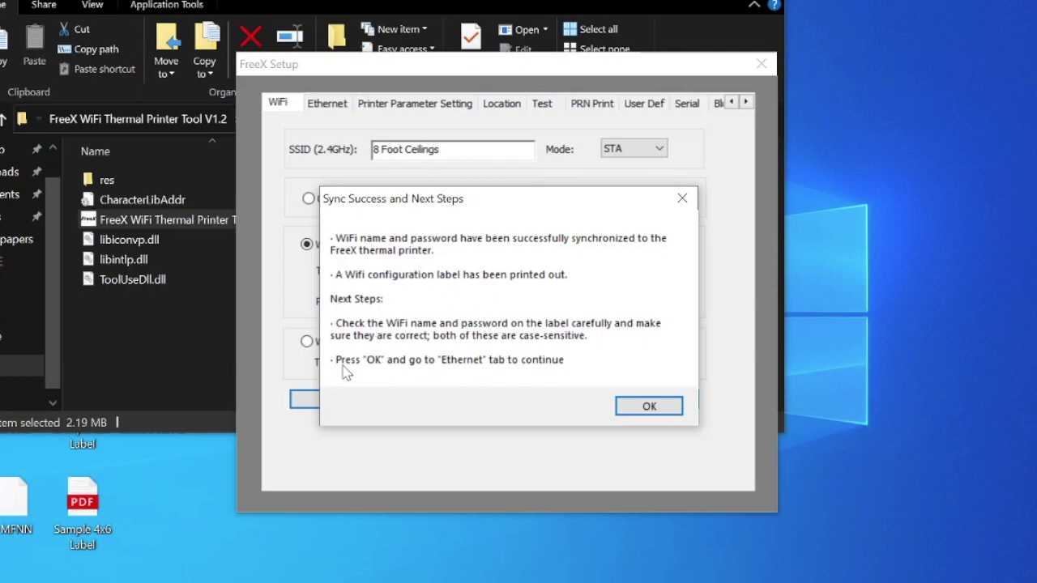
click(649, 407)
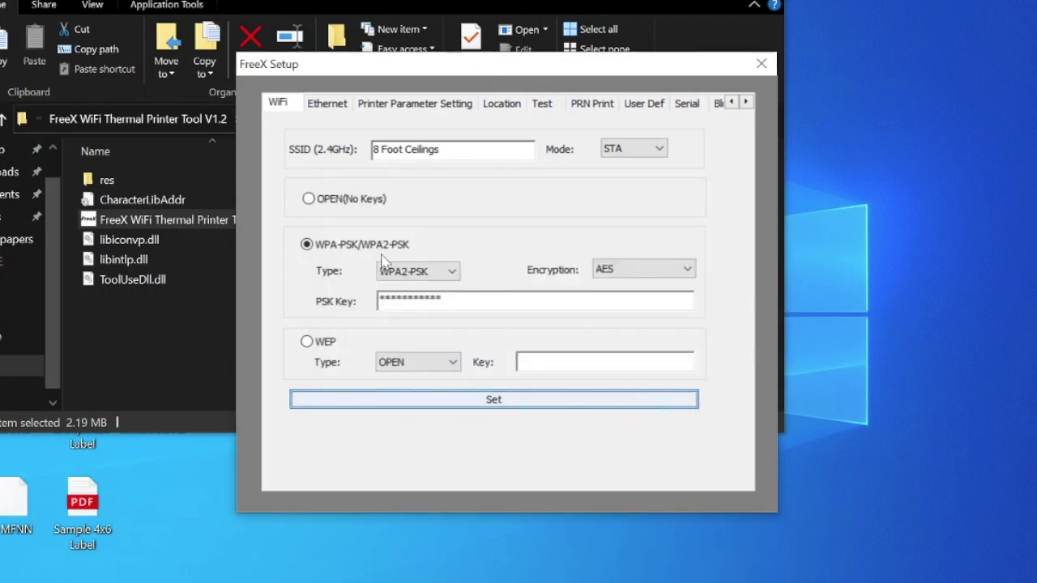
Apply DHCP Enable on the printer's Ethernet settings, then close the FreeX Setup window.
click(328, 105)
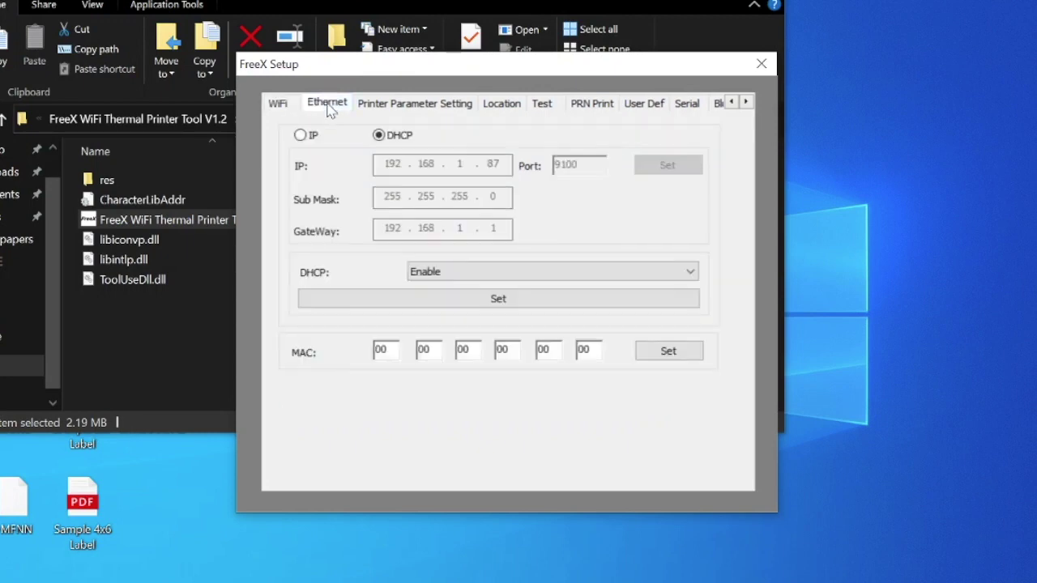
click(397, 141)
click(446, 302)
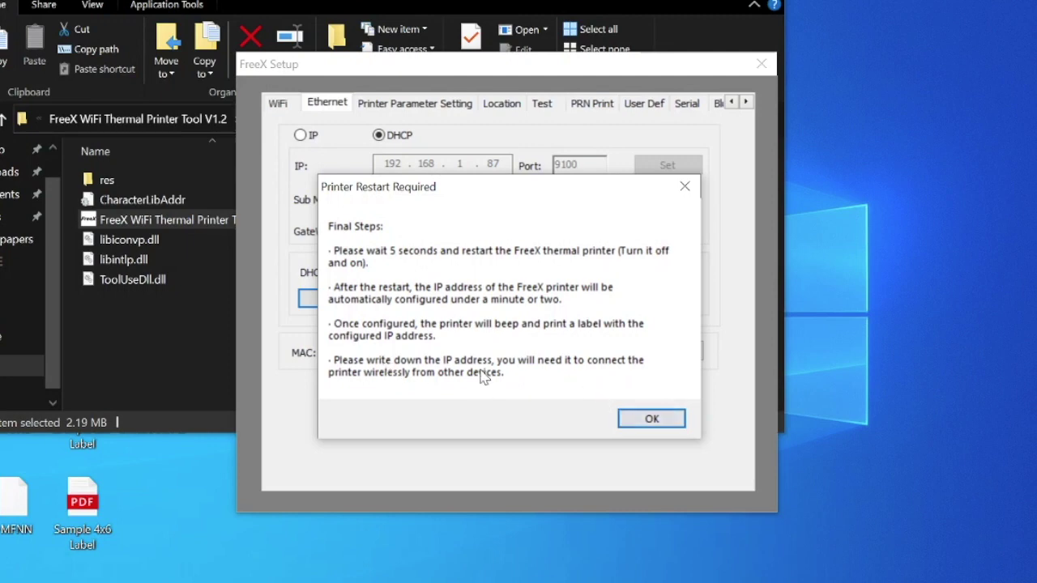
click(657, 420)
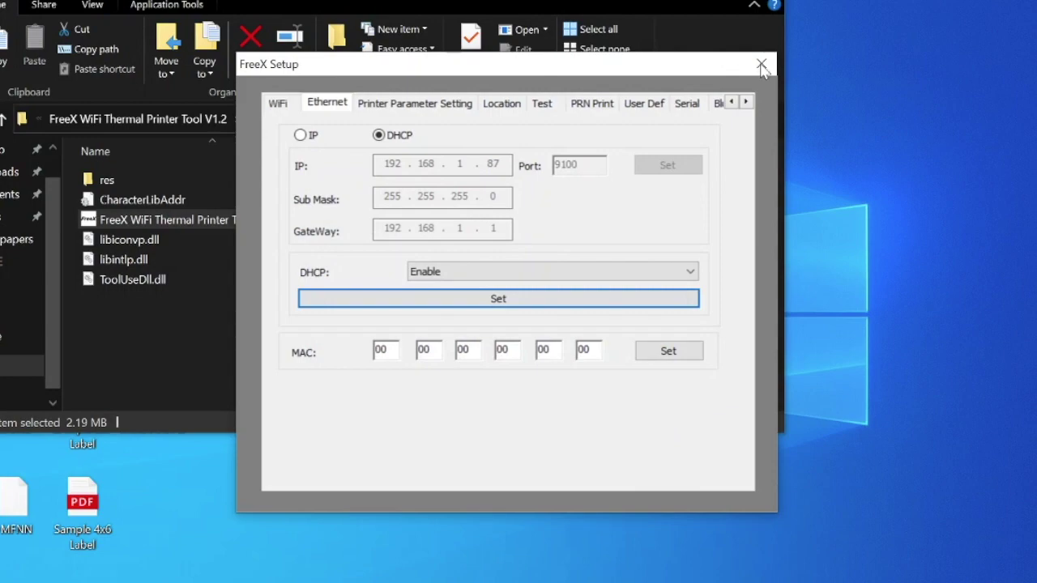
click(763, 68)
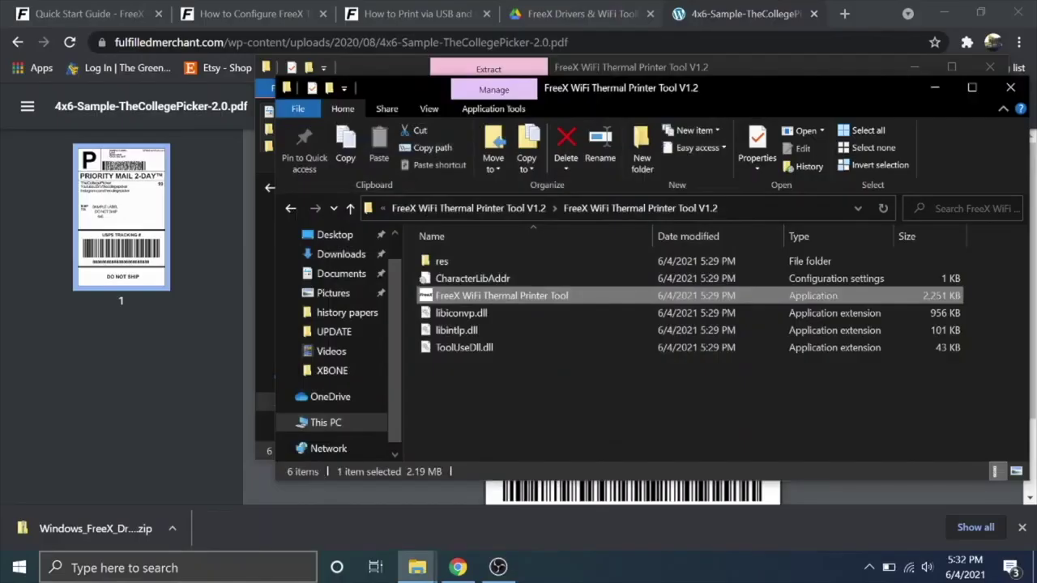
Search Windows for 'printer' and open Printers & scanners settings.
key(super+s)
text(printer)
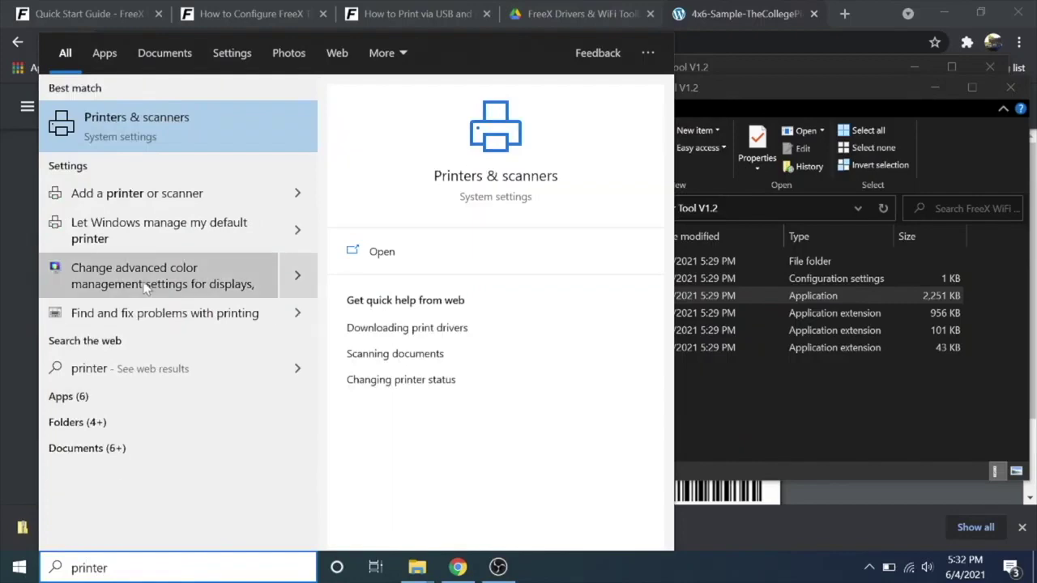
click(130, 118)
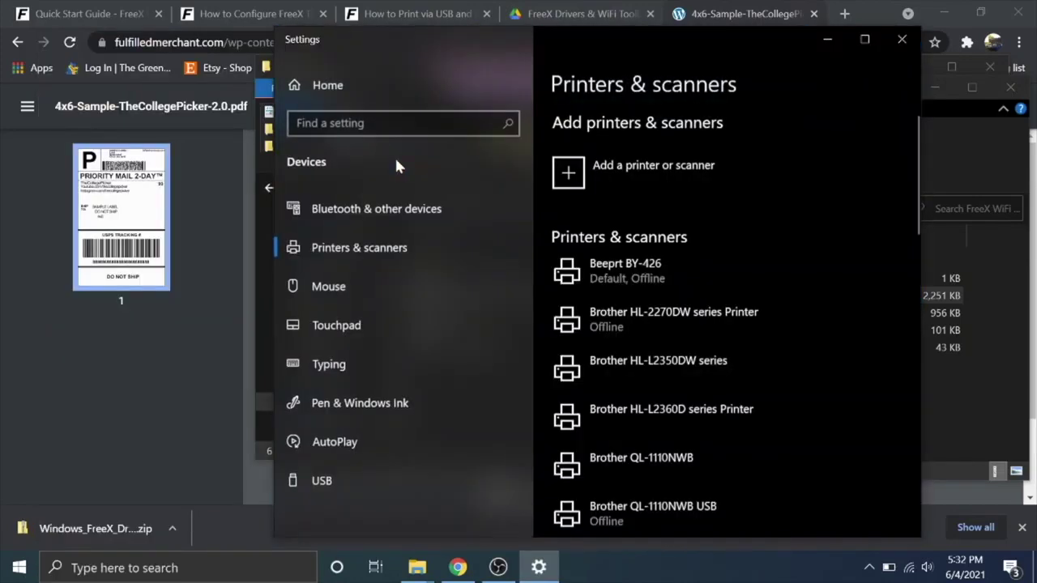
Start adding an unlisted printer and choose to add it by TCP/IP address.
click(571, 172)
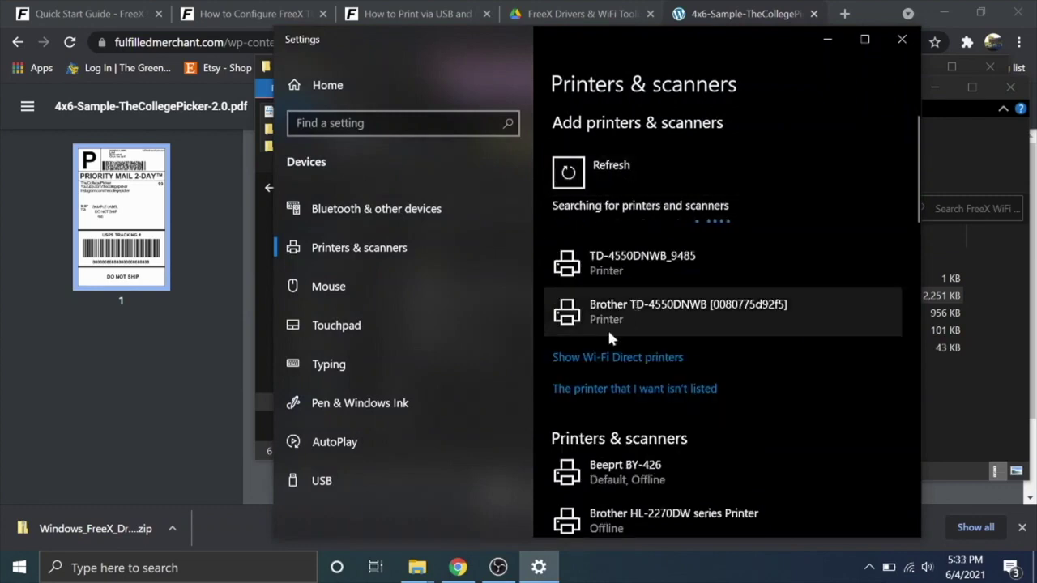
click(621, 391)
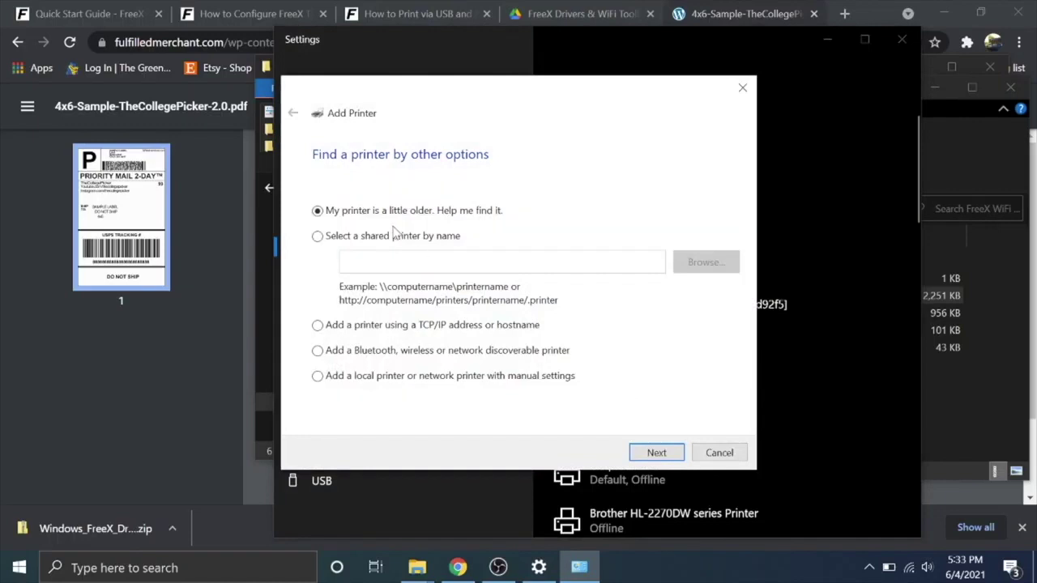
click(330, 327)
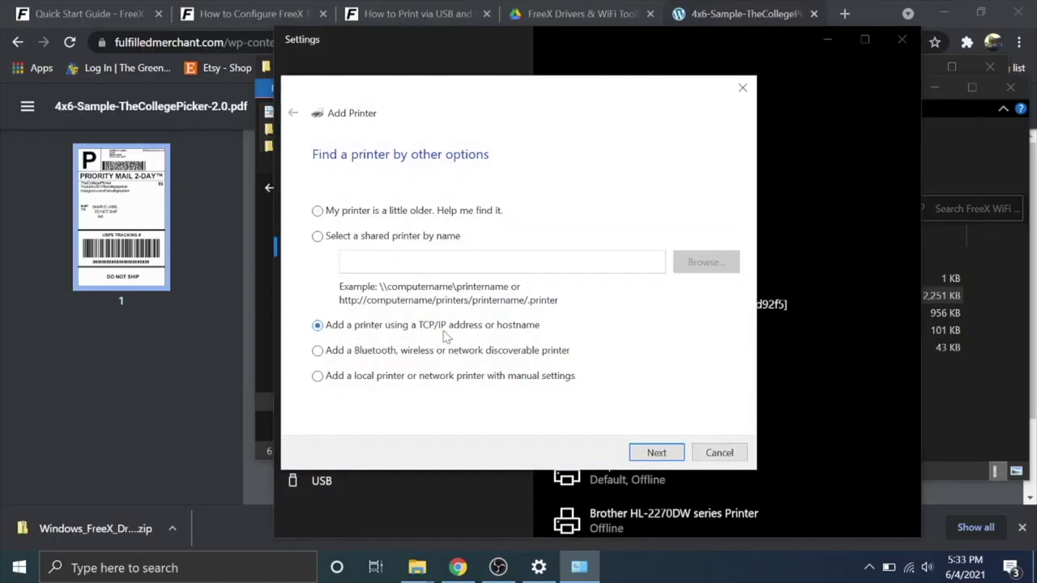
Enter 192.168.1.251 as the printer's hostname/IP address and let the wizard contact it.
click(656, 452)
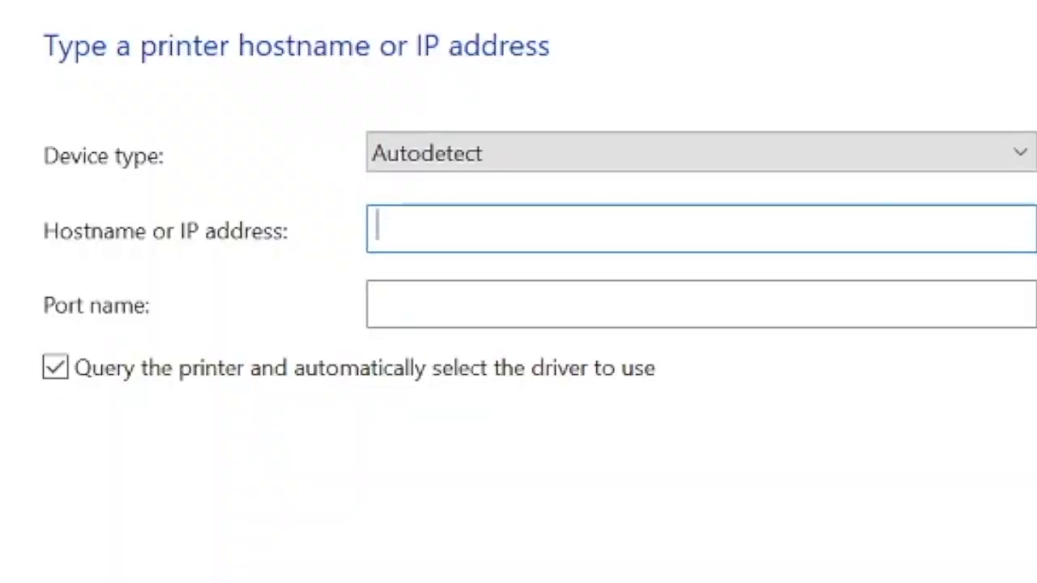
text(1)
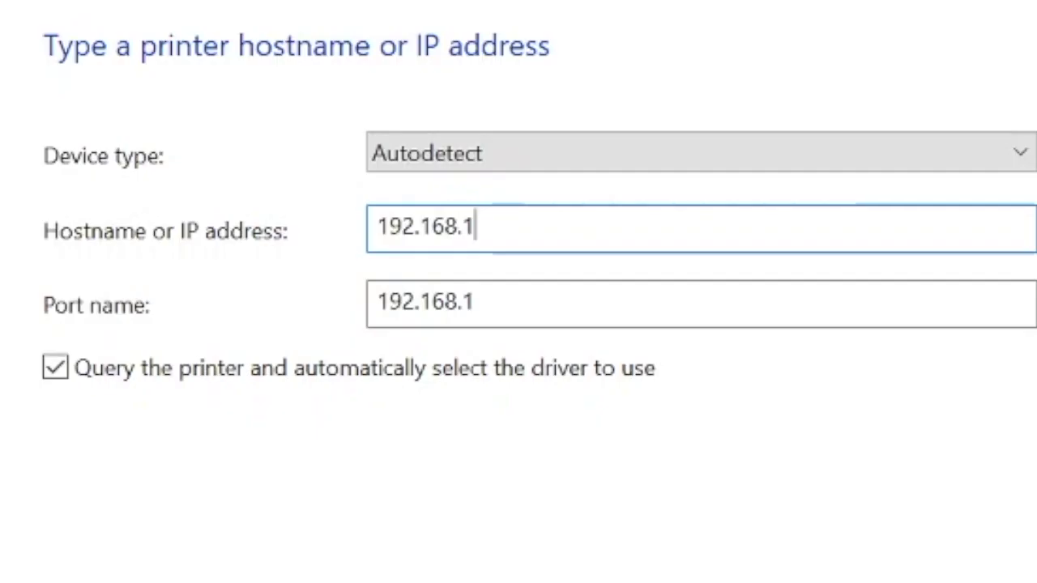
text(.168.1.251)
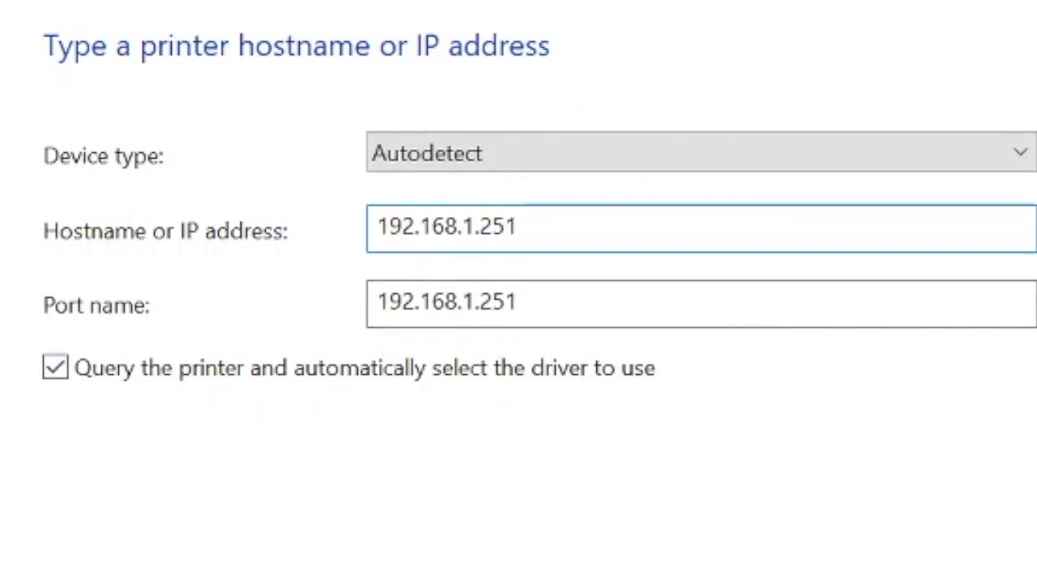
click(800, 582)
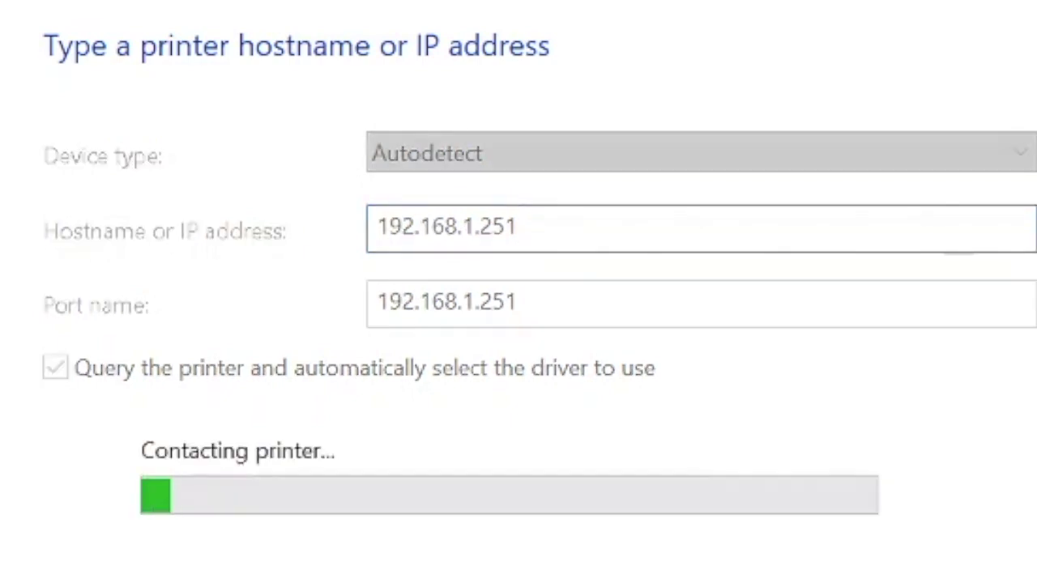